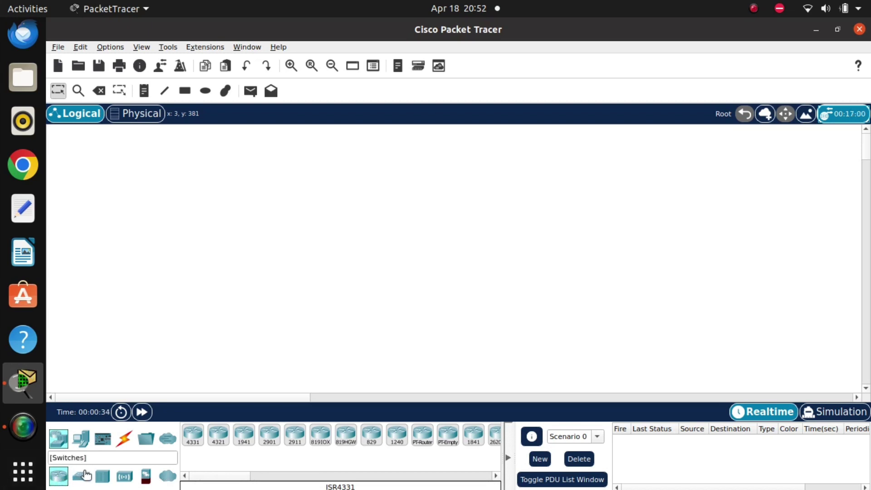
Place three 2960-24TT switches in a row across the upper part of the workspace
left_click_drag(85, 476, 196, 226)
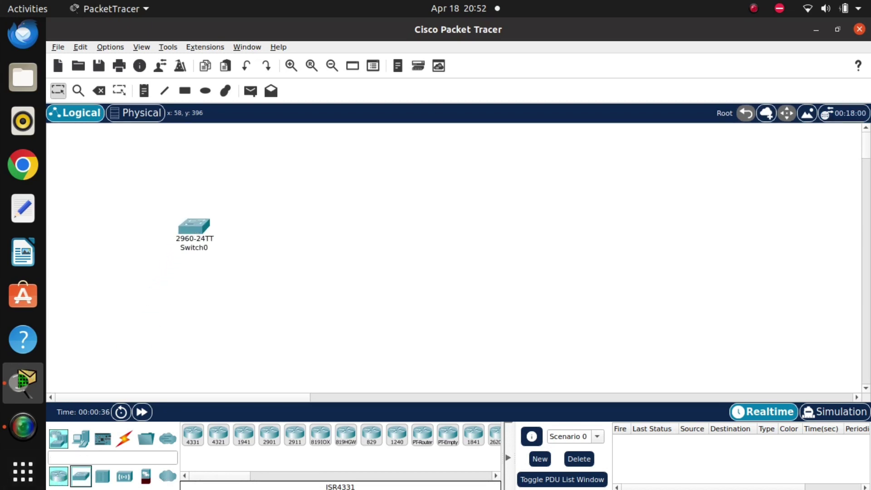
left_click_drag(81, 476, 281, 232)
left_click_drag(84, 475, 356, 233)
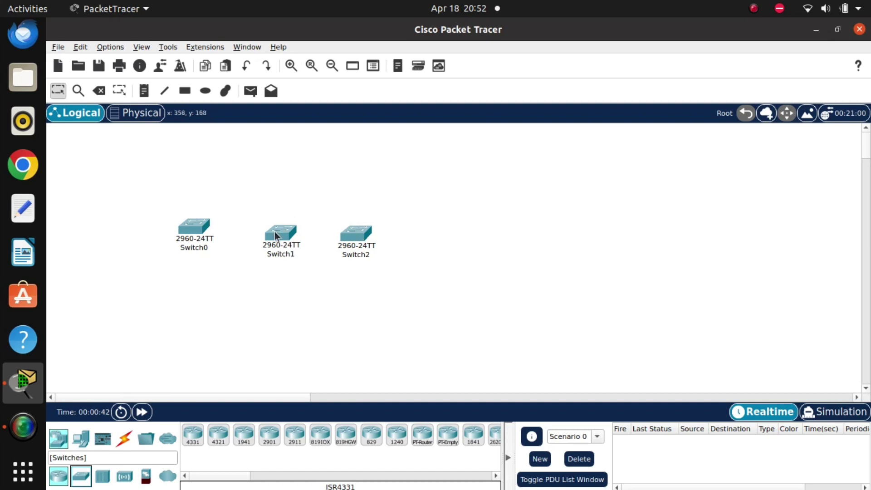
left_click_drag(276, 235, 267, 222)
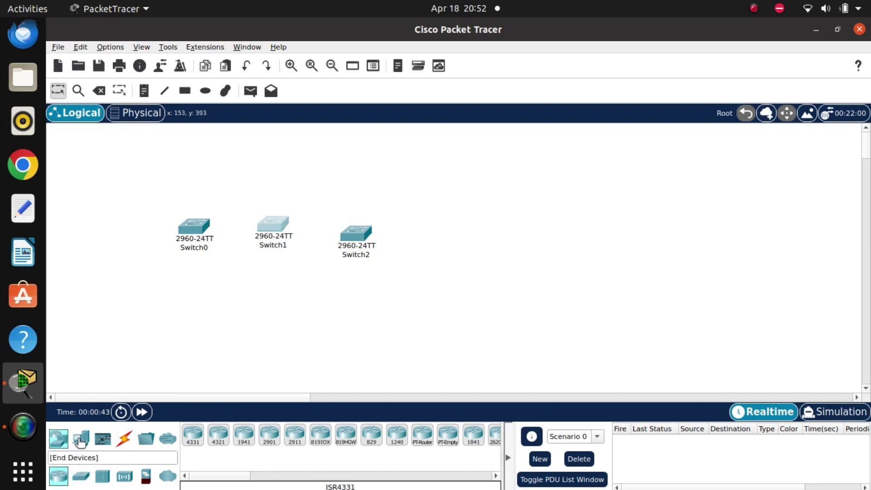
Place eight PC-PT computers, PC0 to PC7, in a row below the switches
left_click_drag(81, 439, 120, 328)
left_click_drag(83, 439, 170, 338)
left_click_drag(81, 438, 229, 337)
left_click_drag(80, 439, 291, 336)
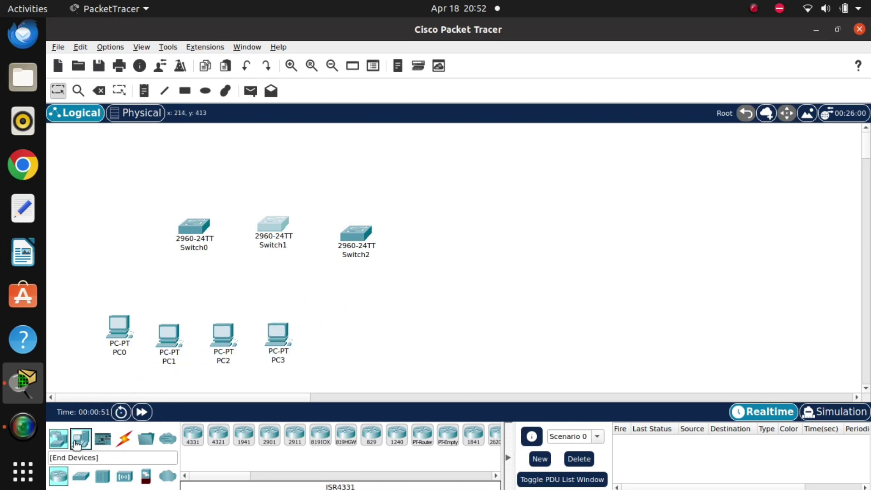
left_click_drag(76, 445, 338, 341)
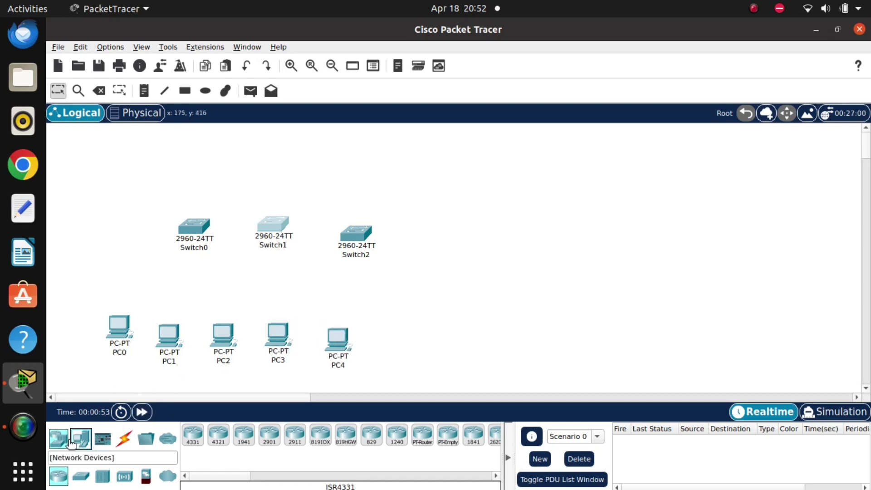
left_click(59, 439)
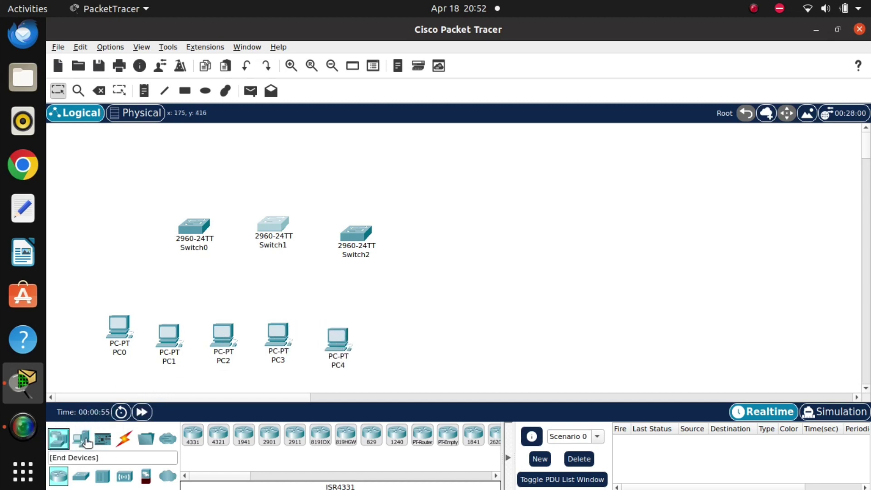
left_click_drag(86, 443, 390, 346)
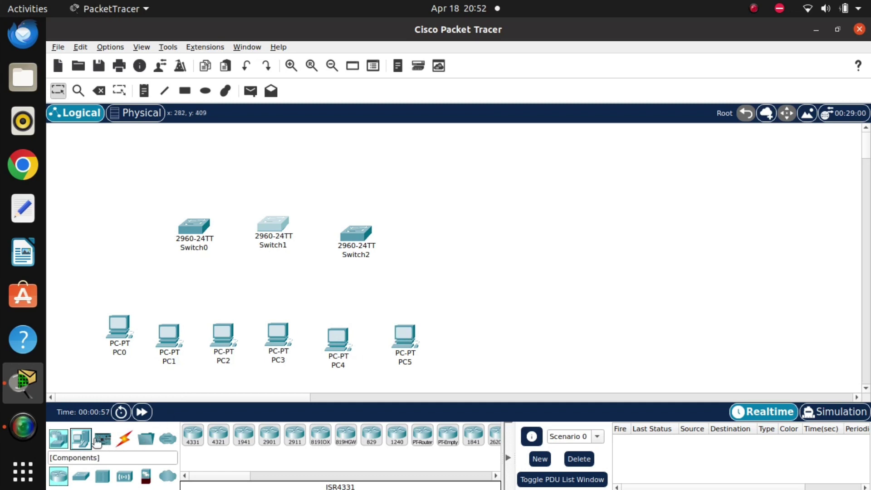
left_click_drag(87, 440, 473, 346)
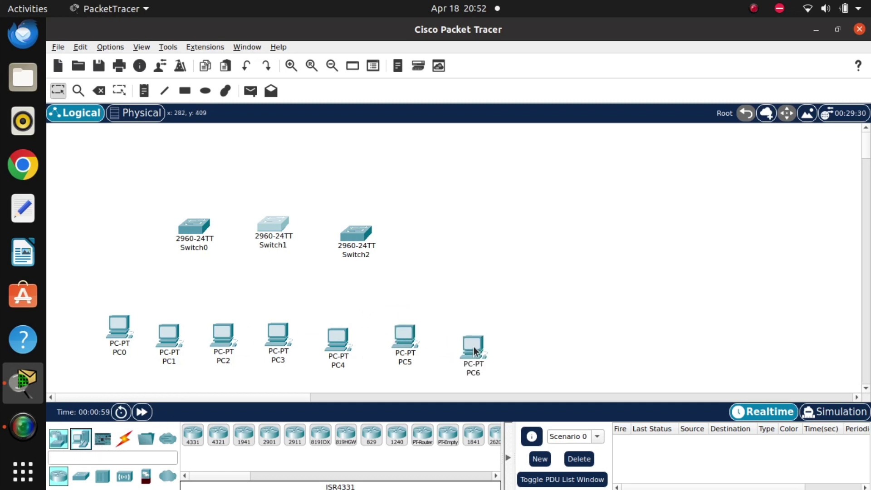
left_click(81, 439)
left_click_drag(193, 435, 527, 340)
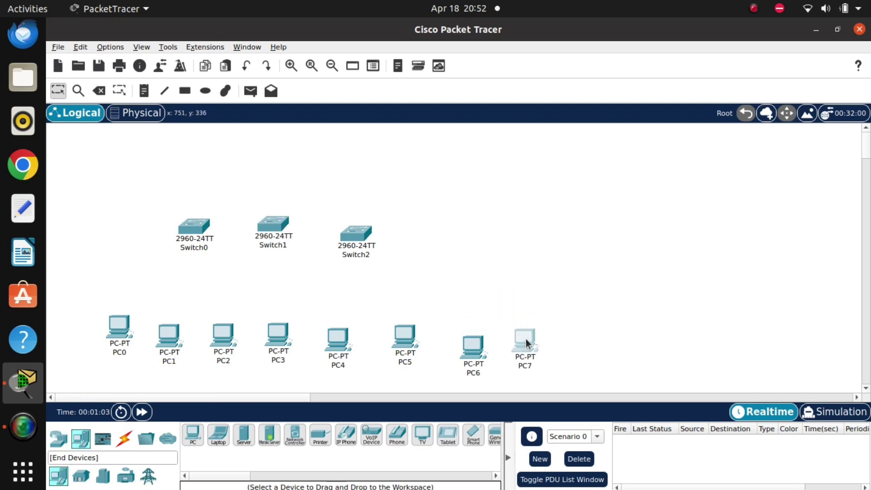
Spread the three switches out evenly in a level row above the PCs
left_click_drag(357, 236, 475, 231)
left_click_drag(271, 218, 335, 227)
left_click_drag(200, 227, 213, 233)
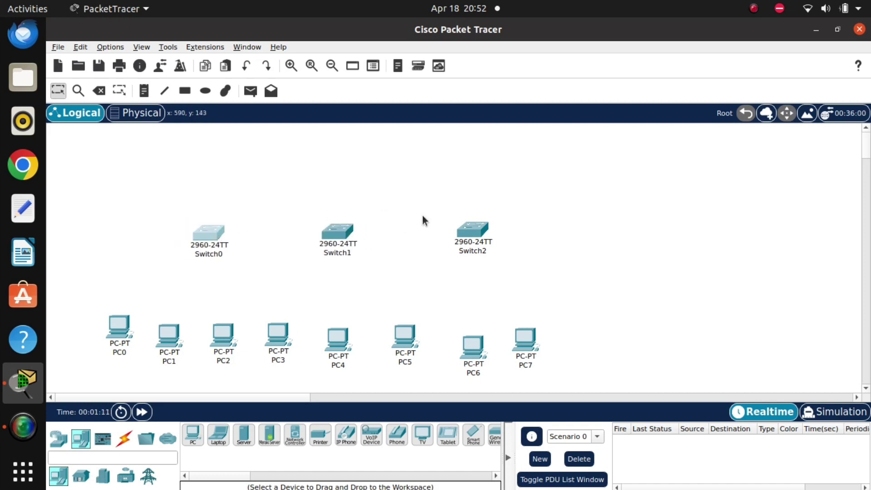
mouse_move(474, 230)
left_mouse_down()
mouse_move(490, 246)
mouse_move(491, 233)
left_mouse_up()
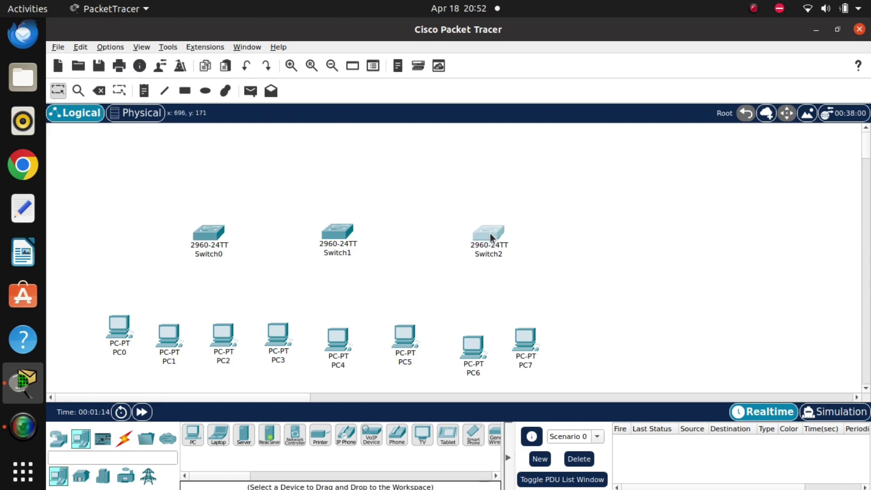
Connect PC0 and PC1 to Switch0 using the automatically chosen connection type
left_click(124, 438)
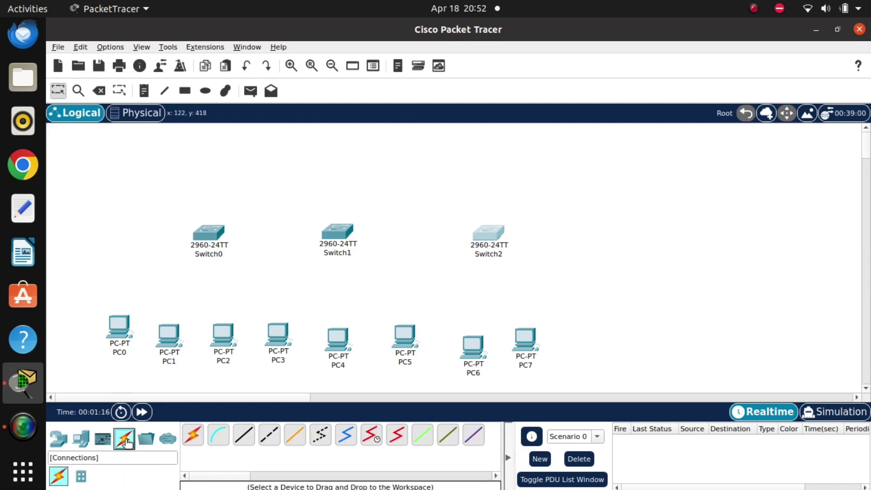
left_click(199, 434)
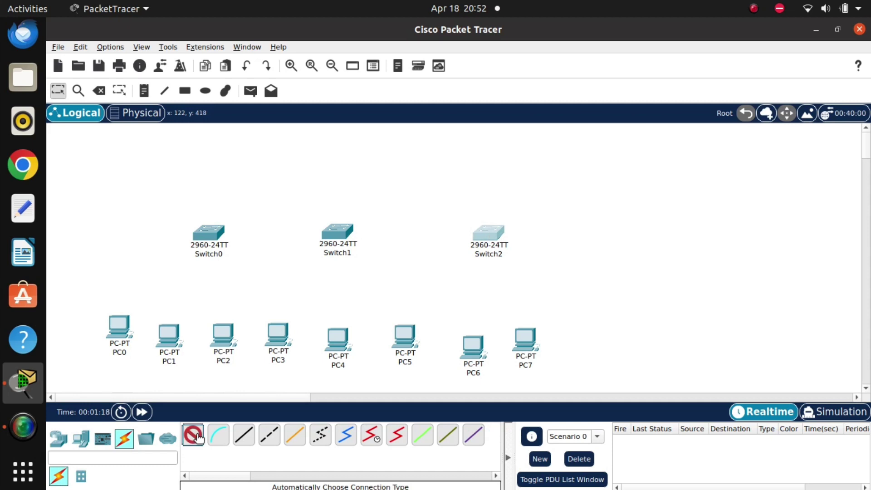
left_click(199, 437)
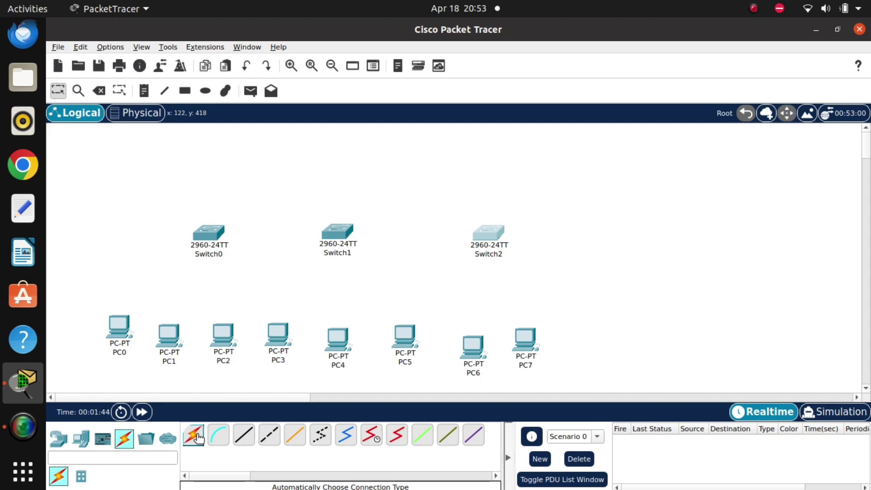
left_click(194, 436)
left_click(120, 330)
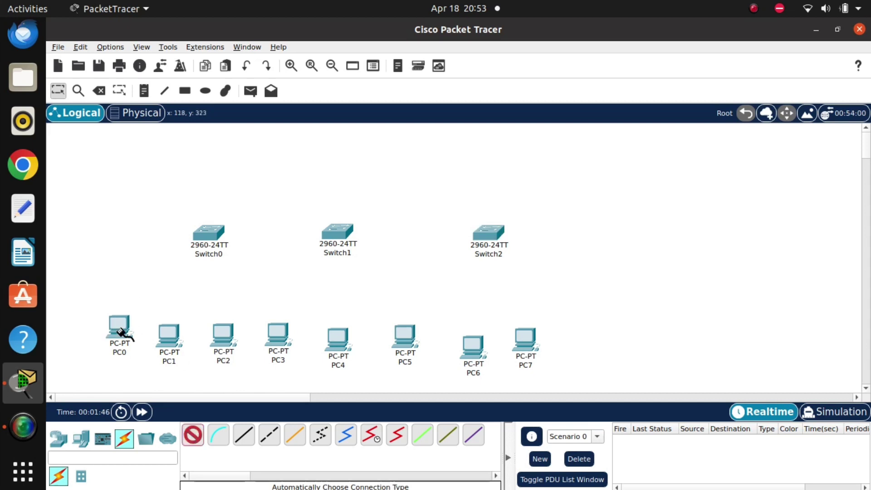
left_click(190, 248)
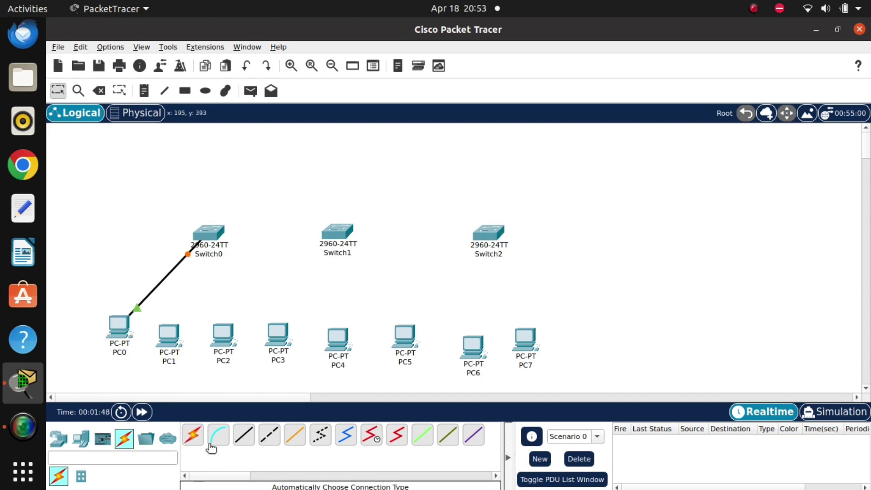
left_click(193, 435)
left_click(169, 336)
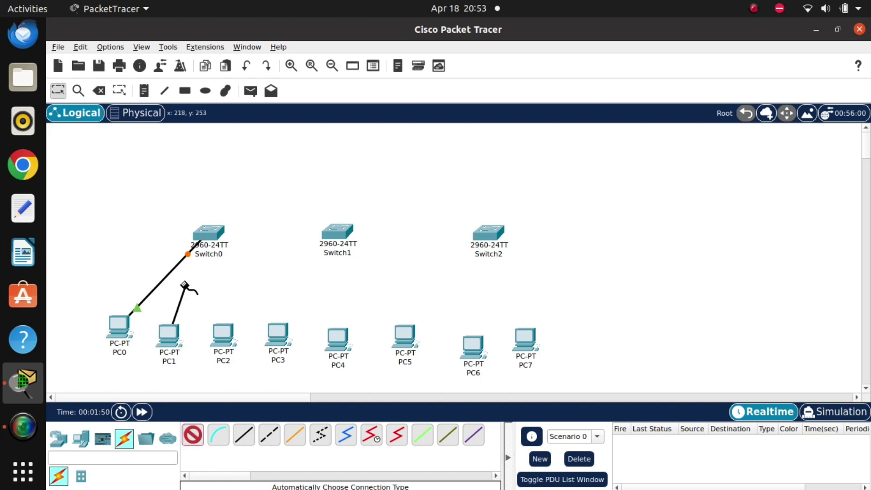
left_click(210, 232)
Connect PC2 and PC3 to Switch0 with automatically chosen cables
left_click(196, 432)
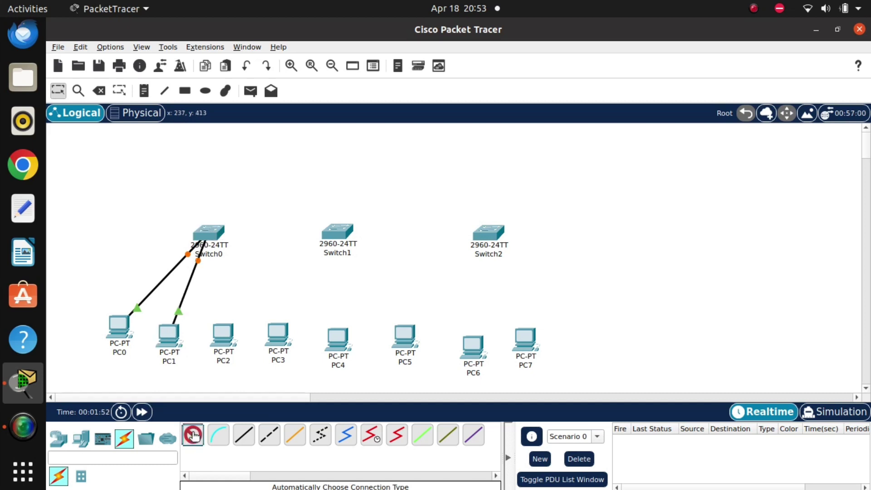
left_click(221, 331)
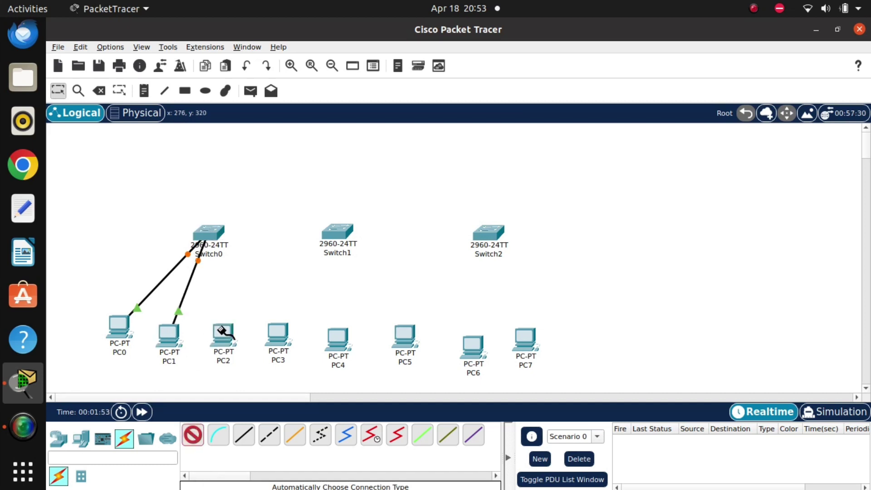
left_click(208, 234)
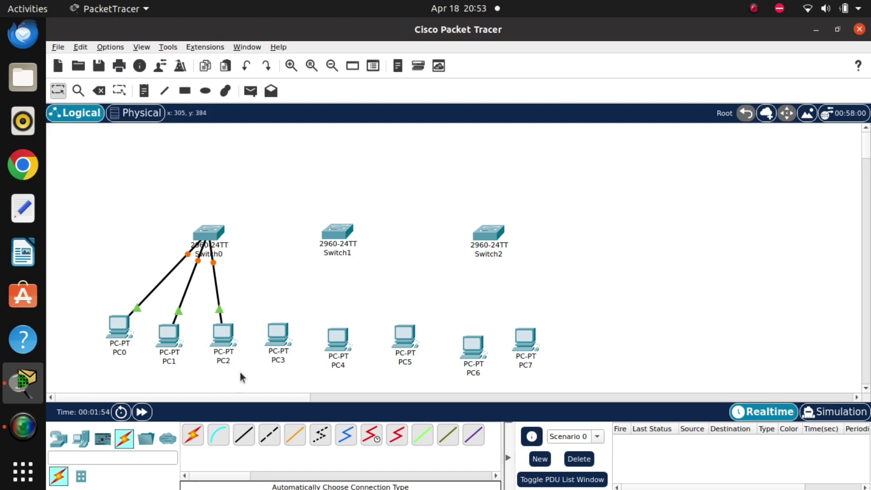
left_click(196, 434)
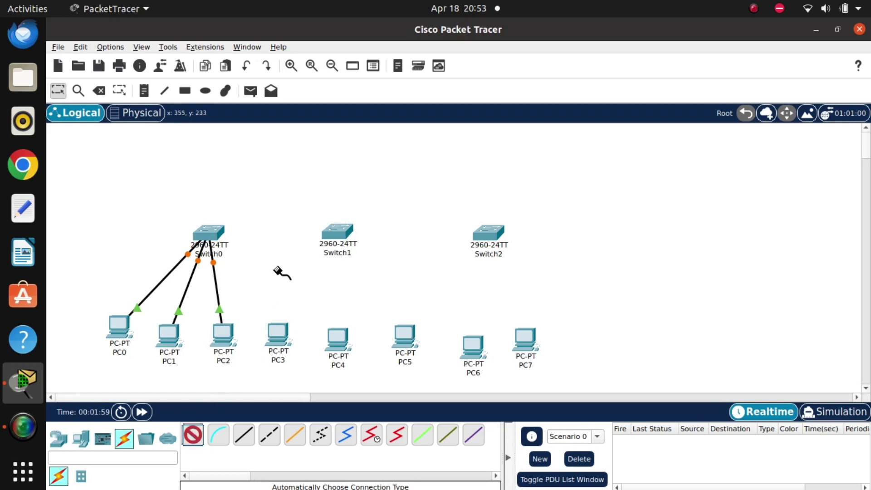
left_click(273, 330)
left_click(218, 233)
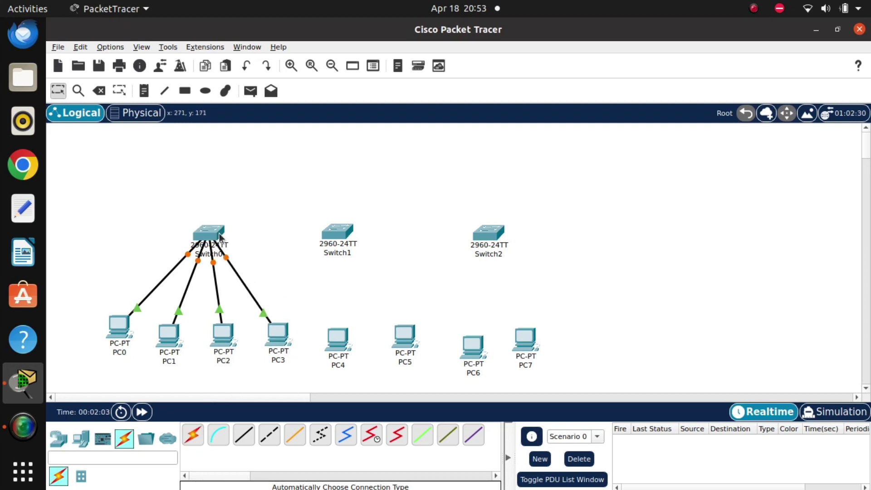
Connect PC4 to Switch1 with an automatic cable and shift Switch1 slightly towards Switch2
left_click(193, 435)
left_click(332, 319)
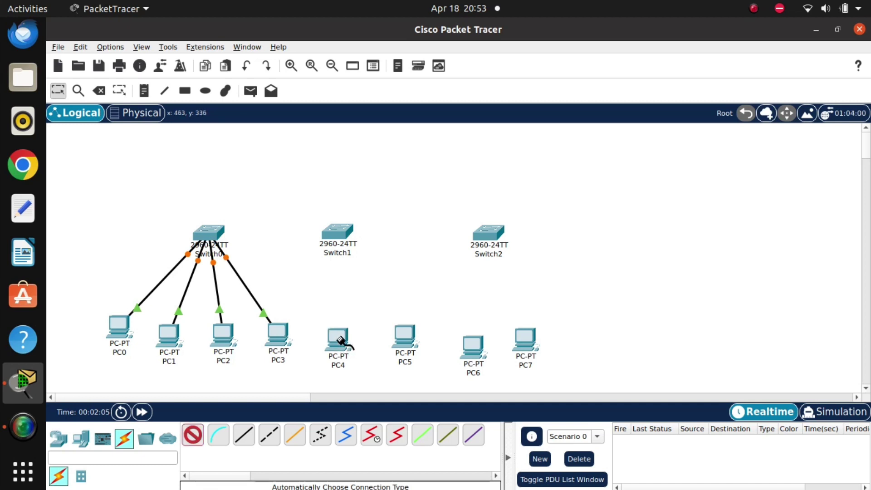
left_click(338, 235)
left_click_drag(338, 236, 366, 236)
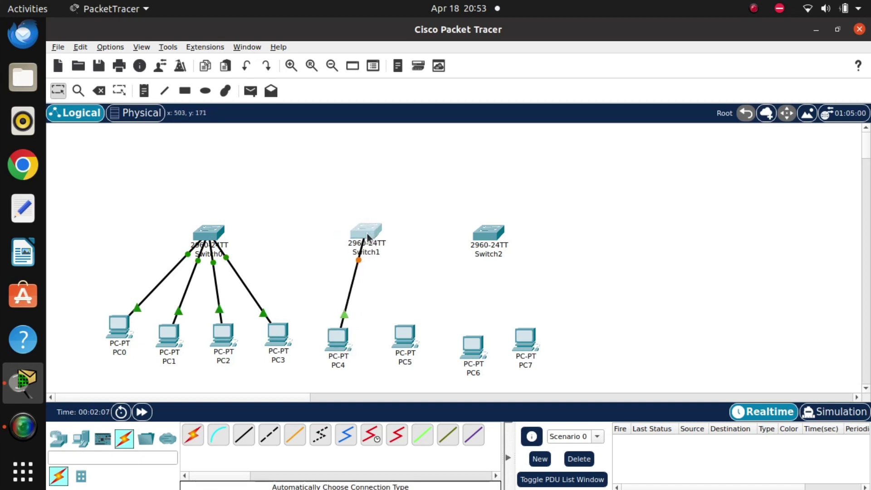
Undo the cable between PC4 and Switch1
left_click(193, 435)
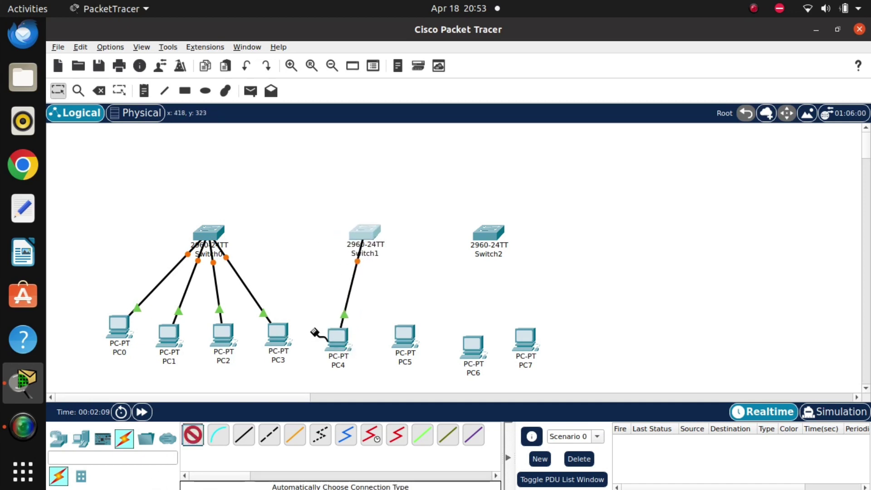
mouse_move(404, 335)
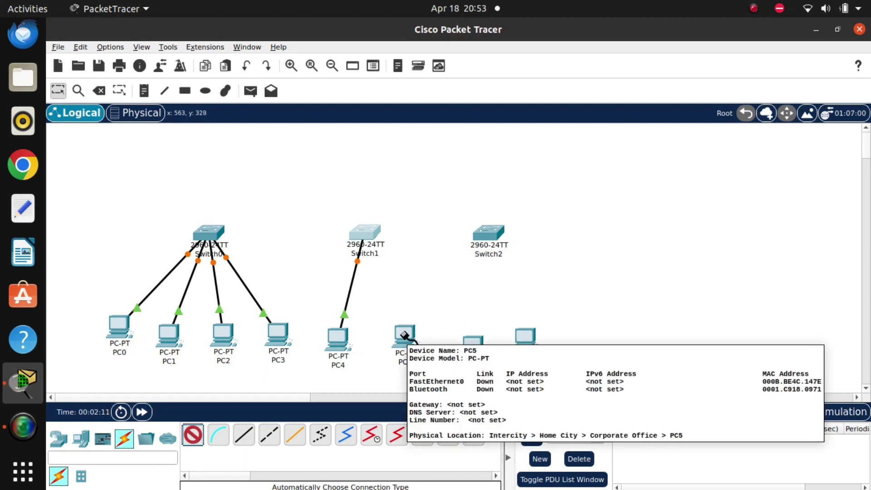
key("ctrl+z")
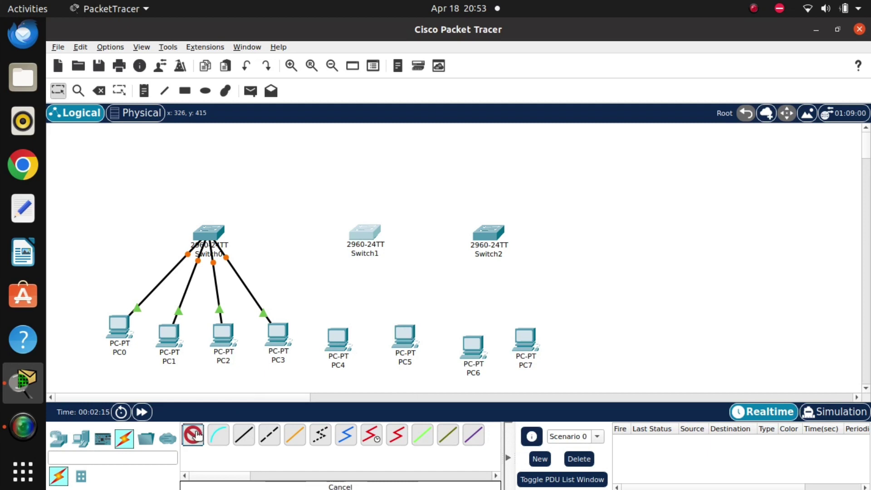
Connect PC4 and PC5 to Switch1 using automatically chosen cables
left_click(338, 335)
left_click(358, 239)
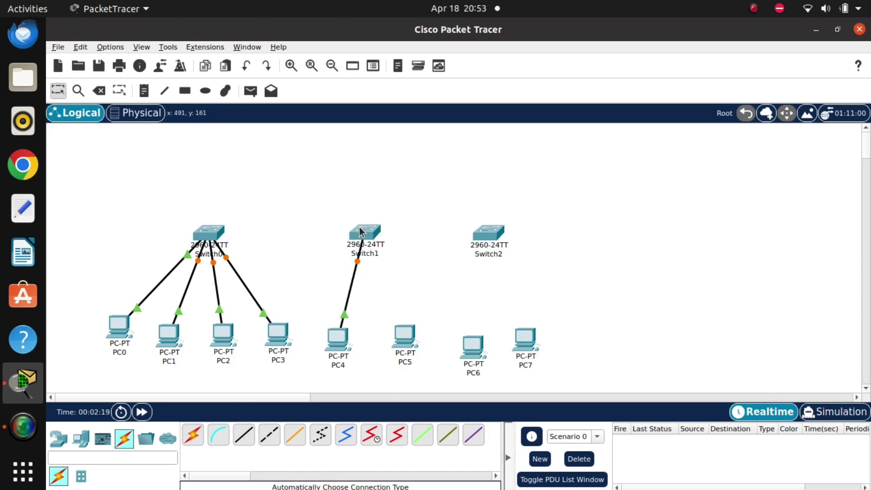
left_click(405, 340)
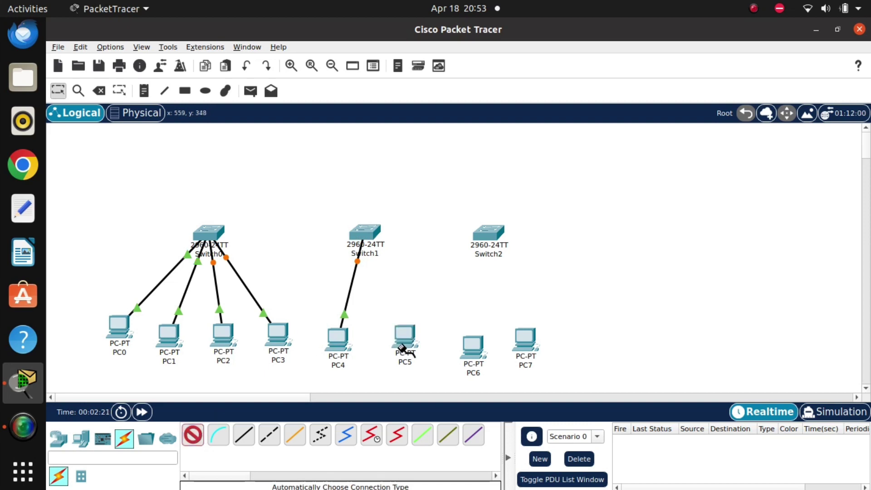
left_click(370, 237)
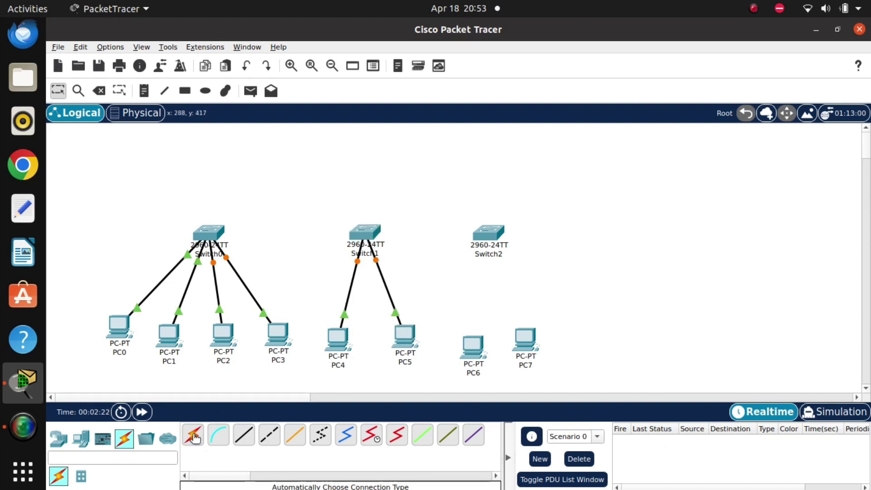
Connect PC6 and PC7 to Switch2 using automatically chosen cables
left_click(473, 346)
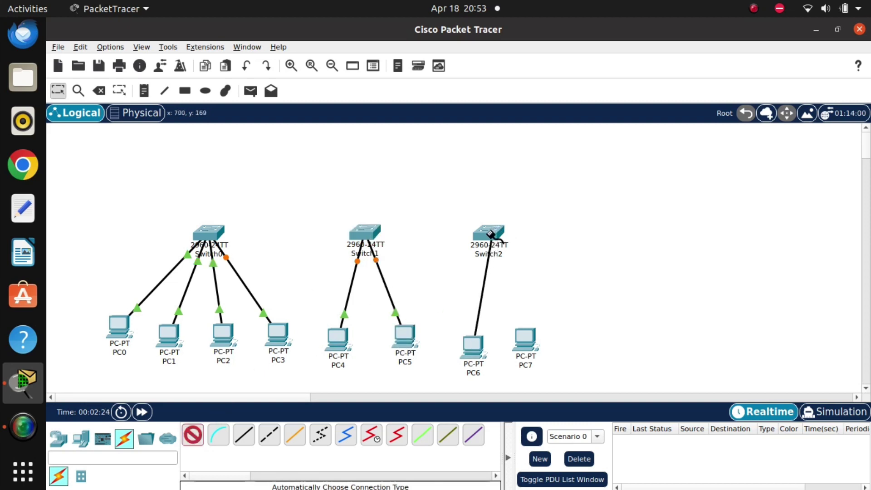
left_click(490, 233)
left_click(194, 437)
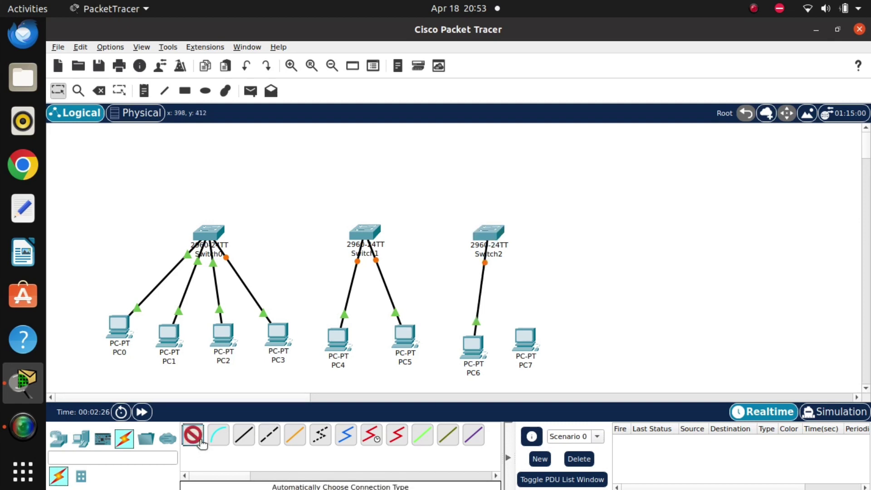
left_click(521, 350)
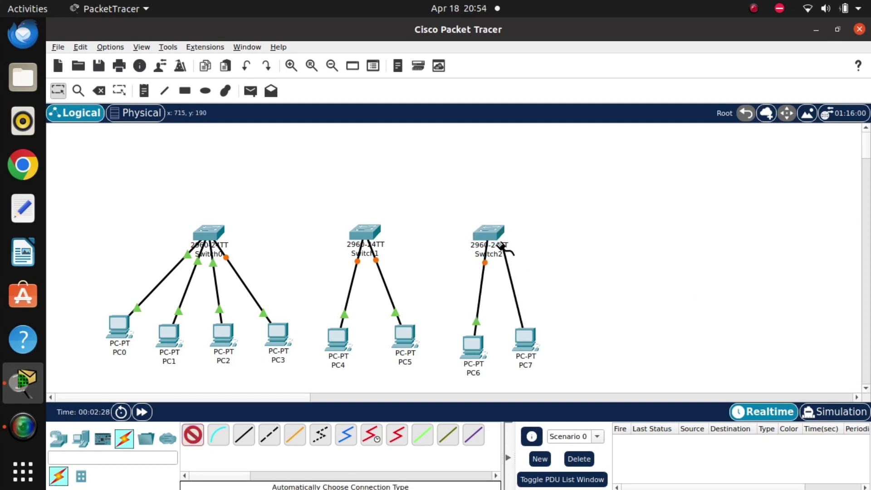
left_click(493, 234)
Connect Switch0 to Switch1 and Switch1 to Switch2 using automatically chosen cables
left_click(194, 437)
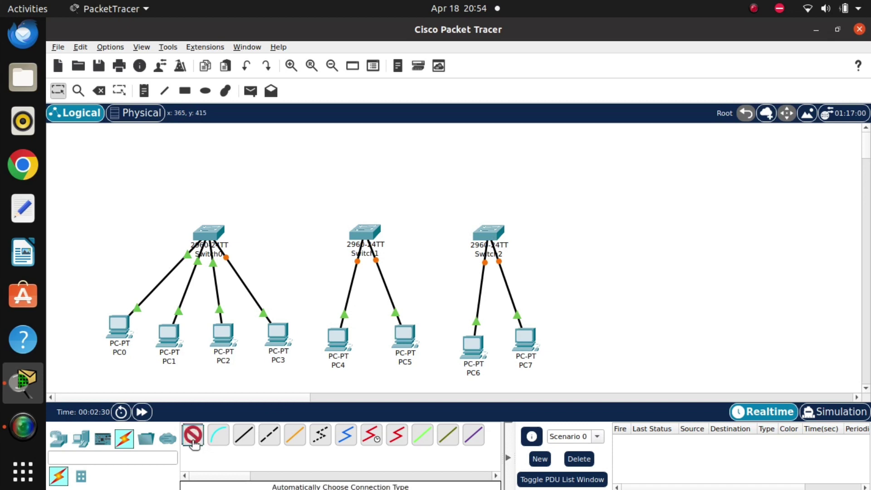
left_click(208, 234)
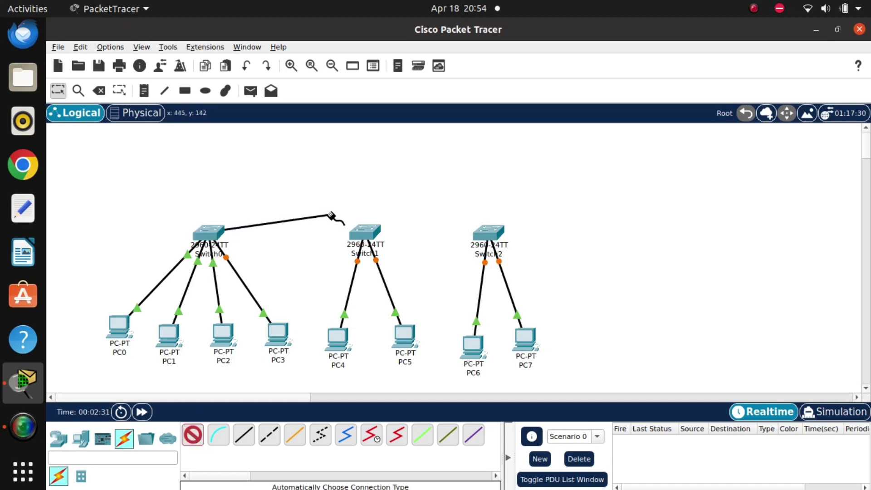
left_click(359, 231)
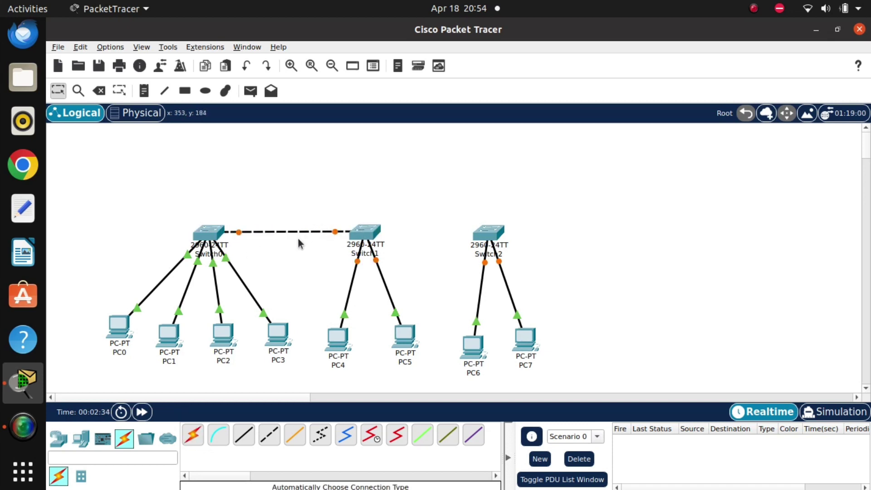
left_click(193, 437)
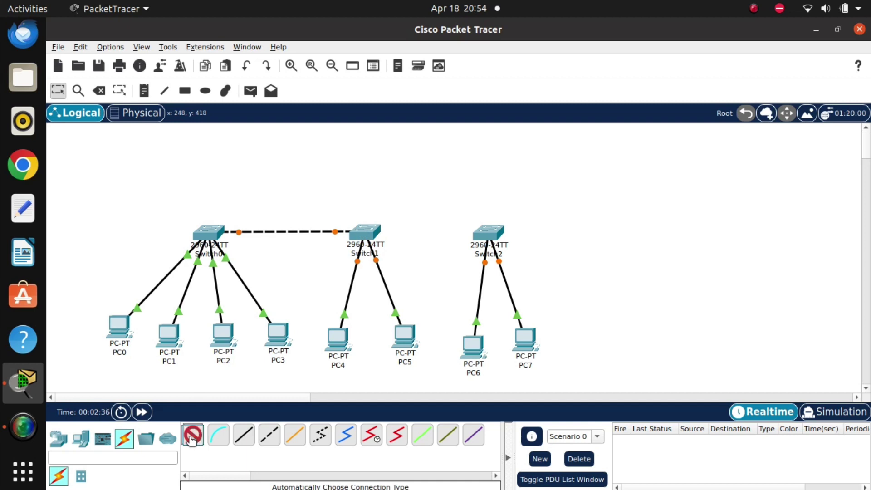
left_click(366, 231)
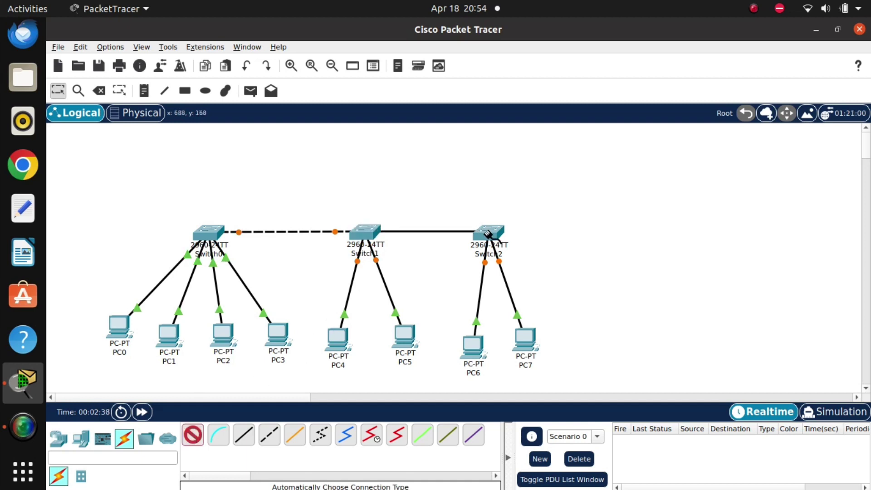
left_click(488, 232)
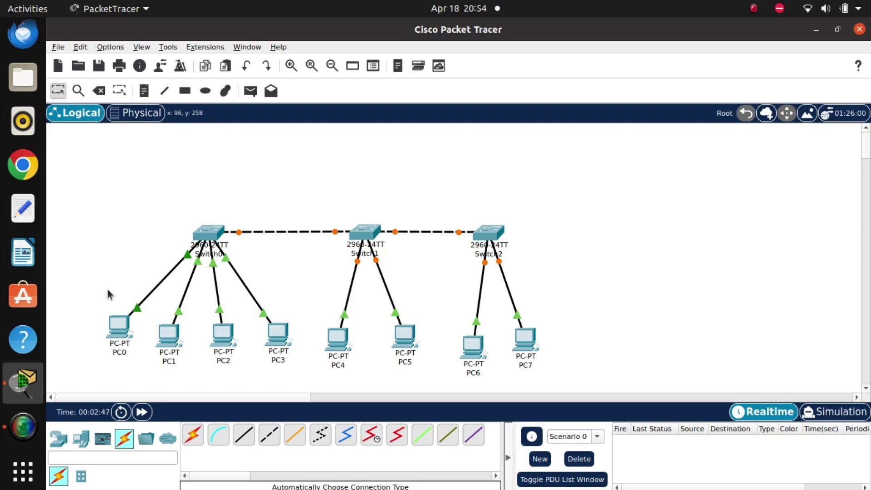
Give PC0 the static IPv4 address 10.0.0.2 with subnet mask 255.0.0.0 and close its window
left_click(122, 333)
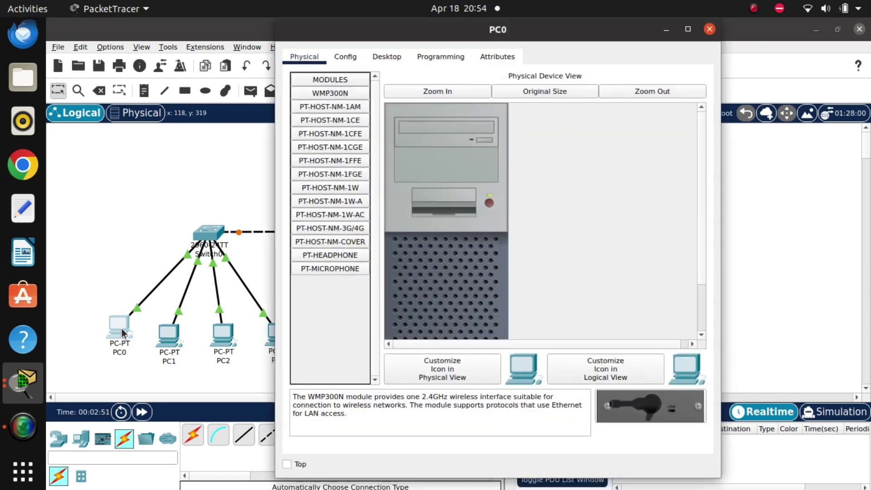
left_click(380, 58)
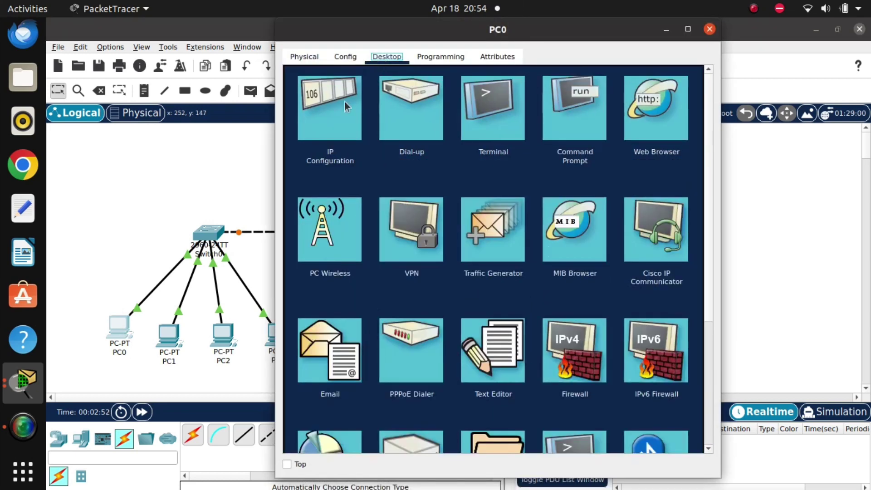
left_click(336, 118)
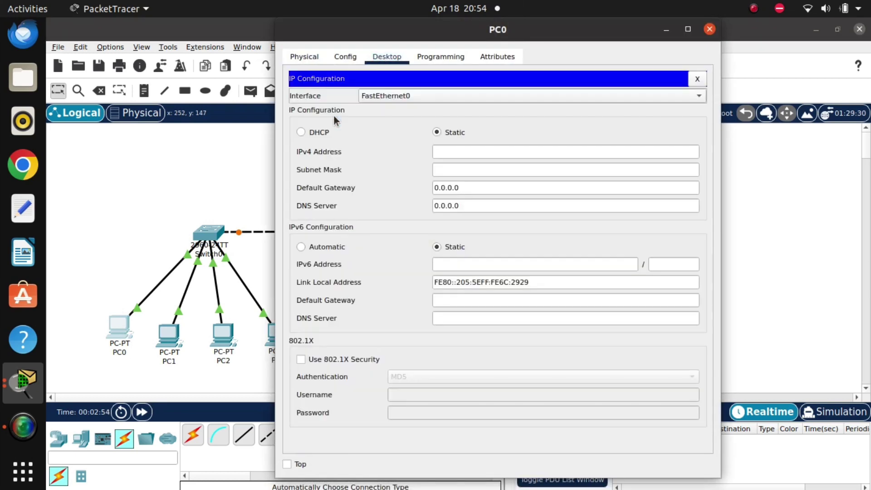
left_click(507, 151)
type("10.0")
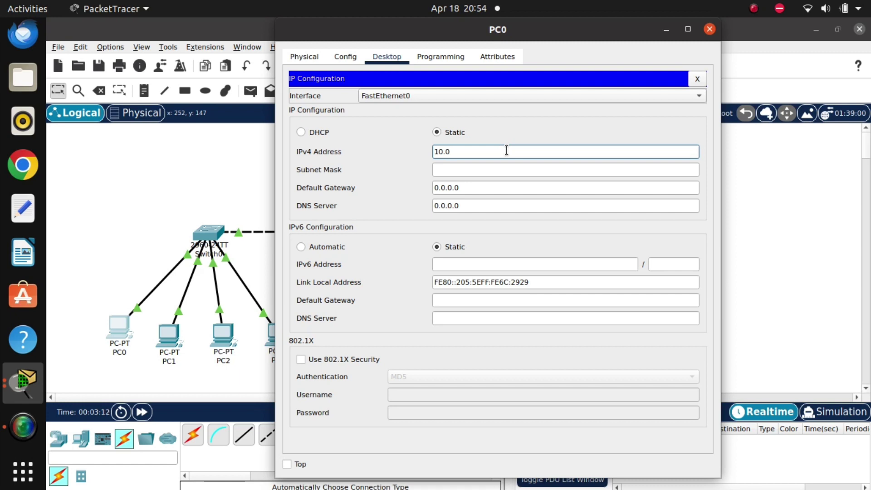
type(".2")
left_click(474, 171)
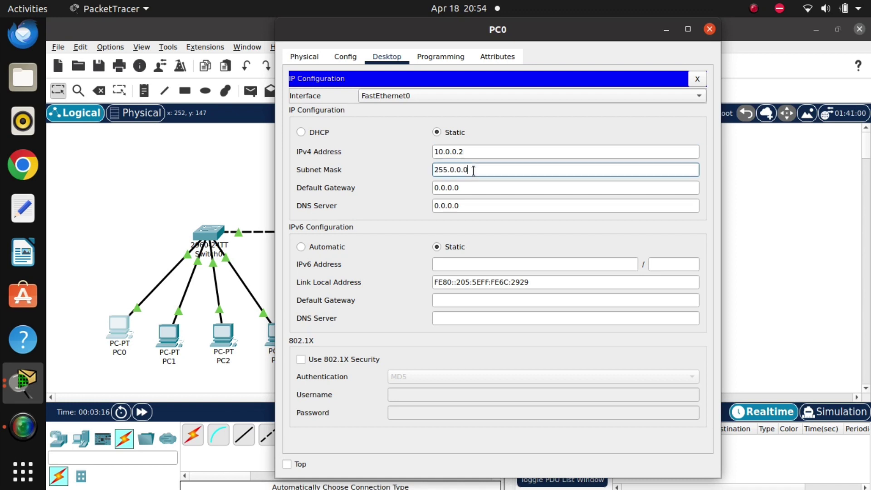
left_click(710, 29)
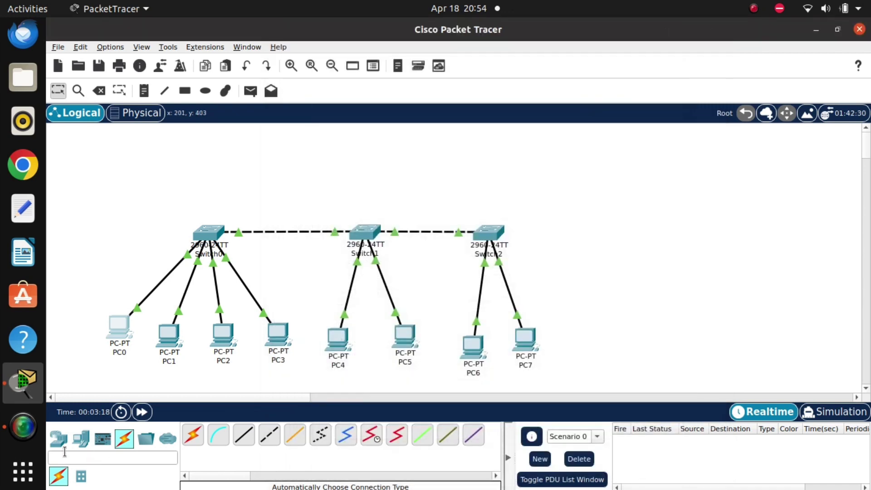
Give PC1 the static IPv4 address 10.0.0.3 with subnet mask 255.0.0.0 and close its window
left_click(172, 334)
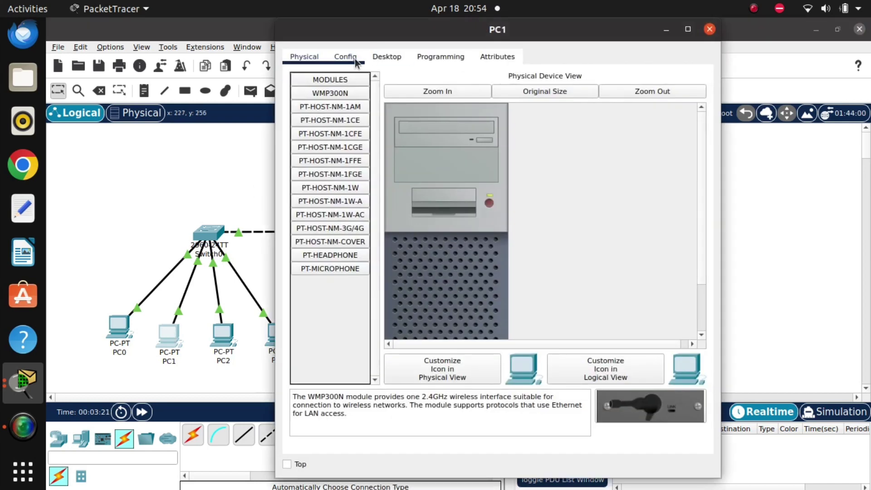
left_click(355, 59)
left_click(382, 59)
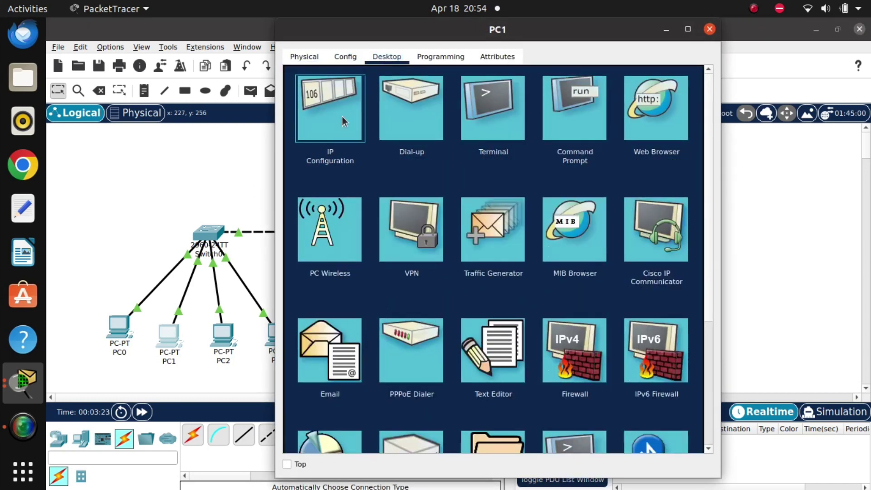
left_click(331, 102)
left_click(482, 153)
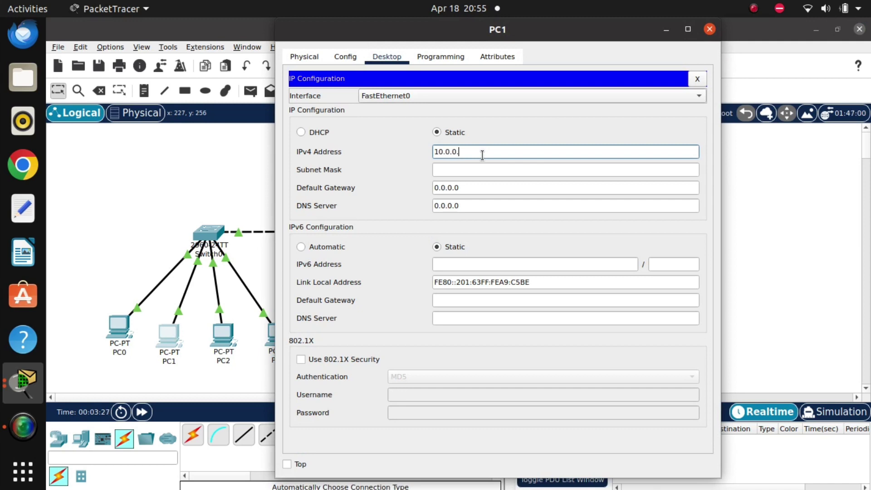
type("10.0.0.3")
left_click(472, 169)
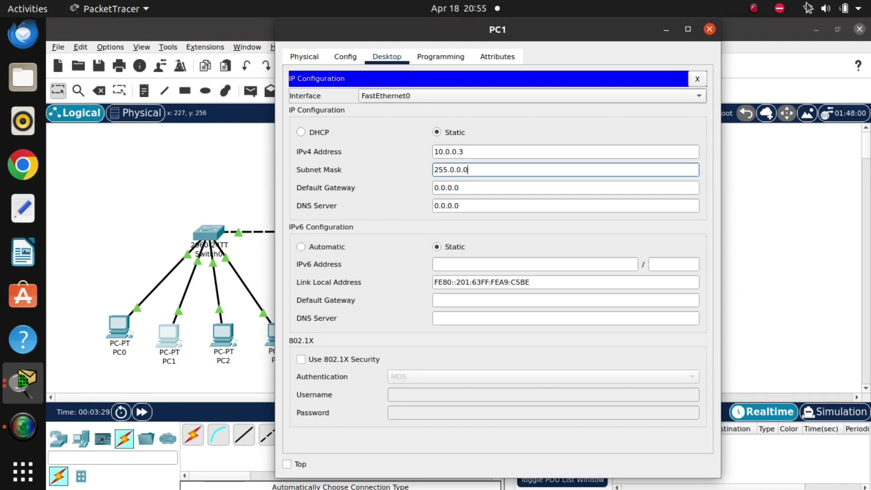
left_click(711, 29)
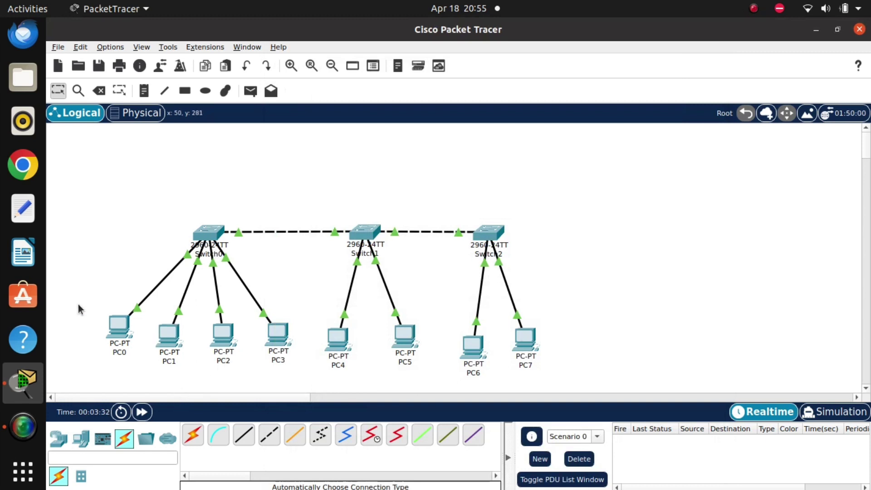
left_click_drag(78, 305, 124, 282)
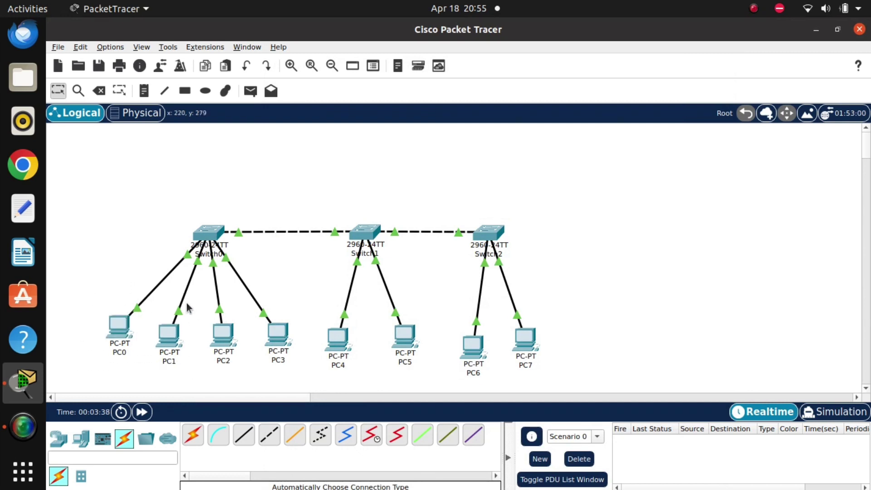
Give PC2 the static IPv4 address 20.0.0.2 with subnet mask 255.0.0.0 and close its window
left_click(226, 339)
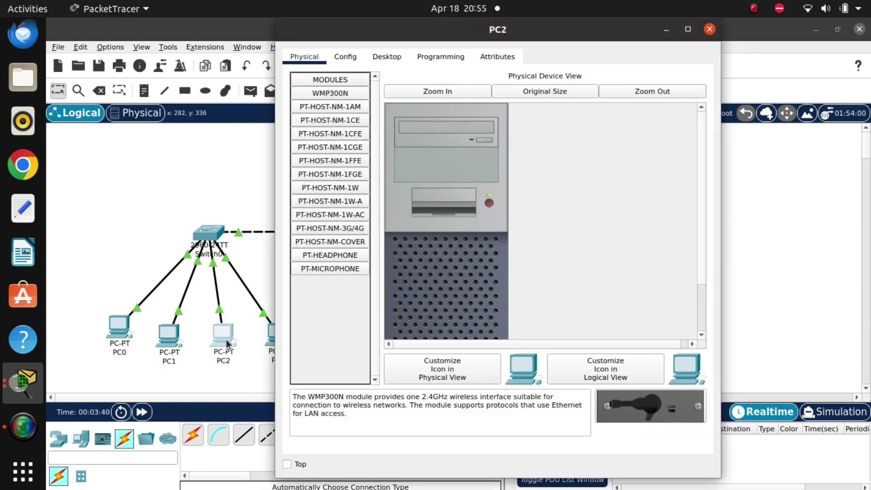
left_click(386, 56)
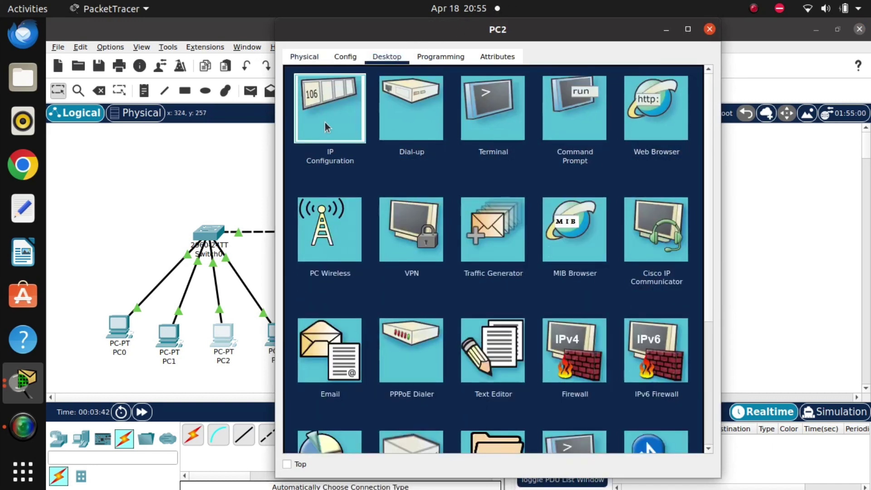
left_click(327, 108)
left_click(489, 152)
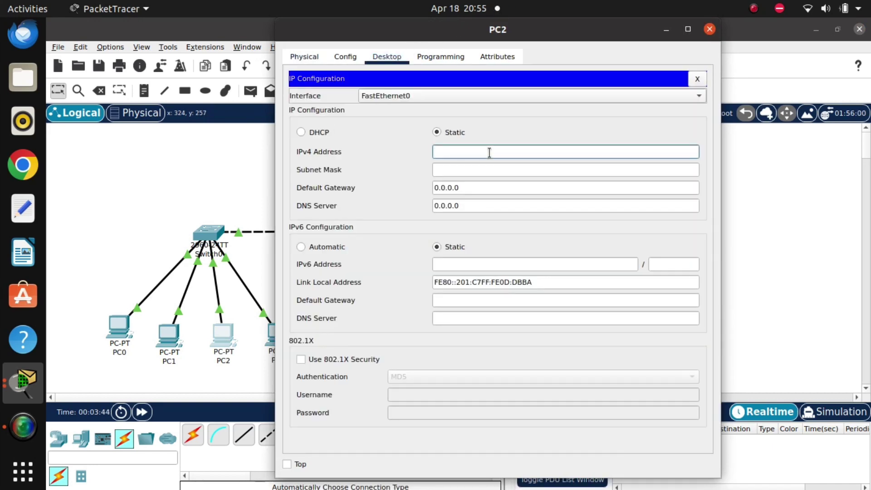
type("10")
key("BackSpace")
key("BackSpace")
type("20.0.0.0")
key("BackSpace")
key("BackSpace")
type(".2")
left_click(478, 171)
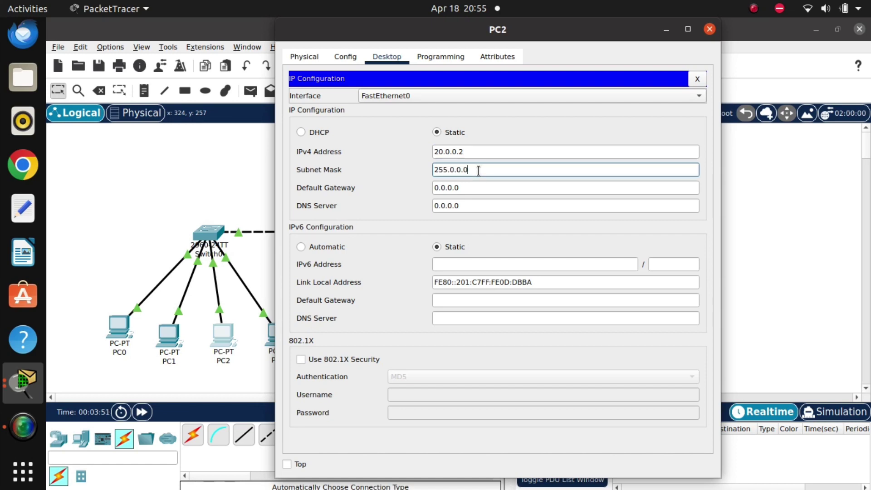
left_click(710, 29)
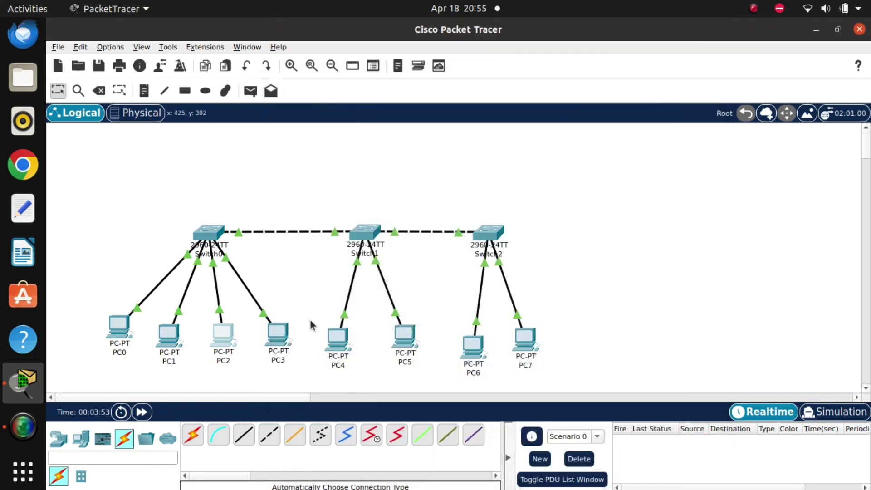
Give PC3 the static IPv4 address 20.0.0.3 with subnet mask 255.0.0.0 and close its window
left_click(284, 336)
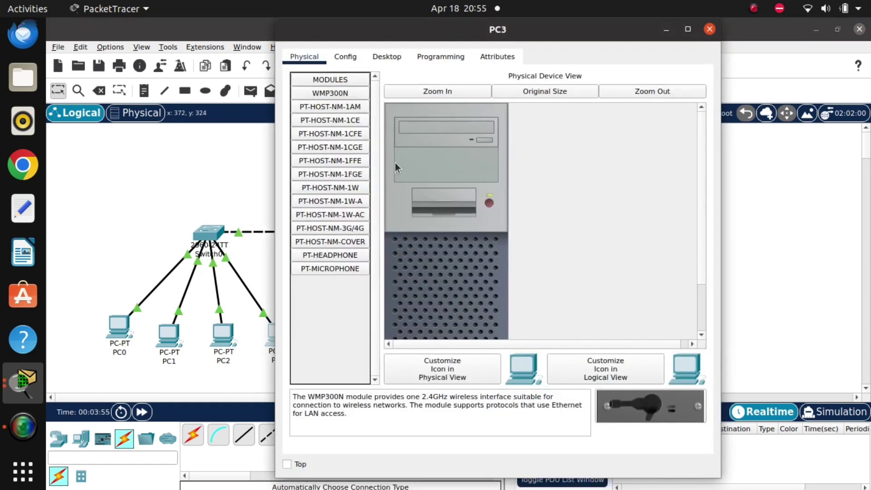
left_click(388, 56)
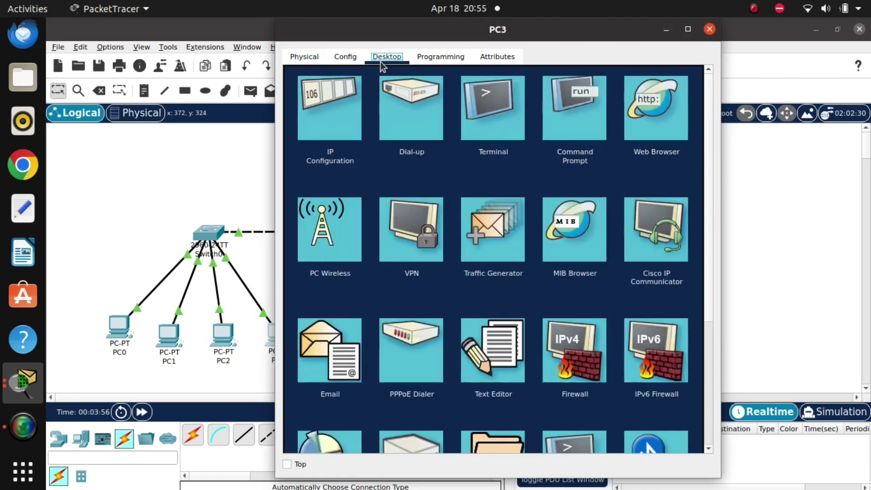
left_click(331, 133)
left_click(499, 146)
type("20")
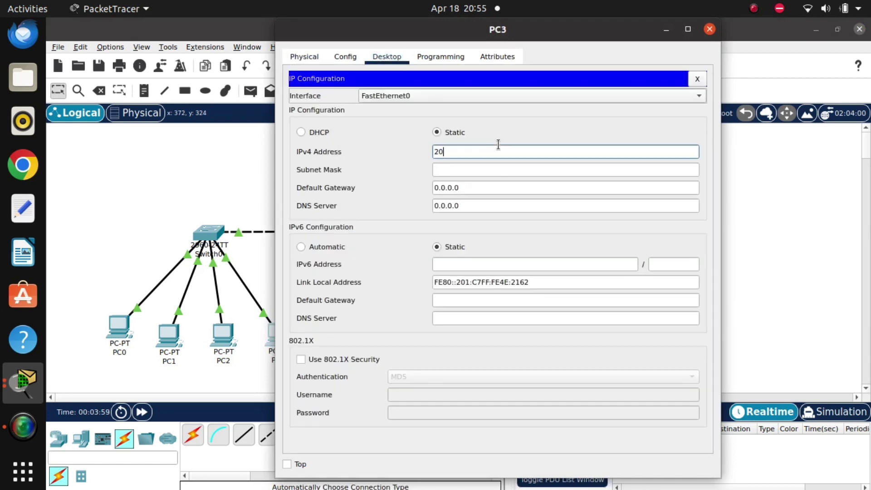
type(".0.0.3")
left_click(476, 167)
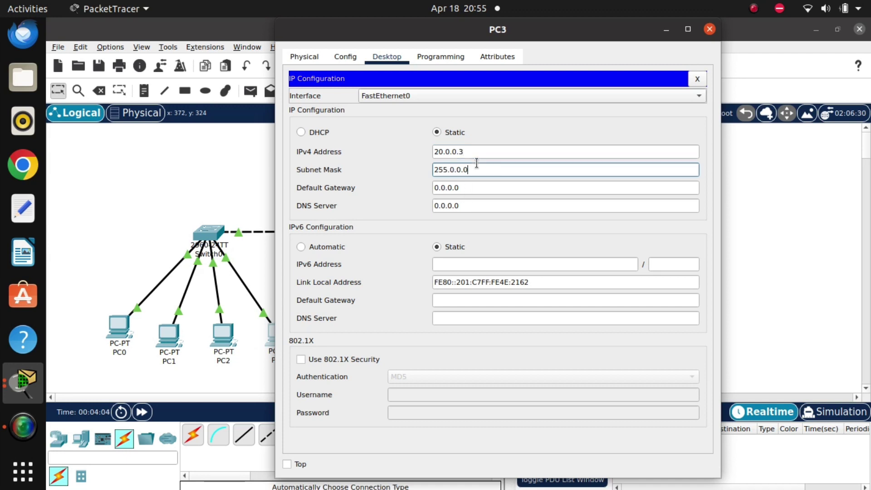
left_click(711, 29)
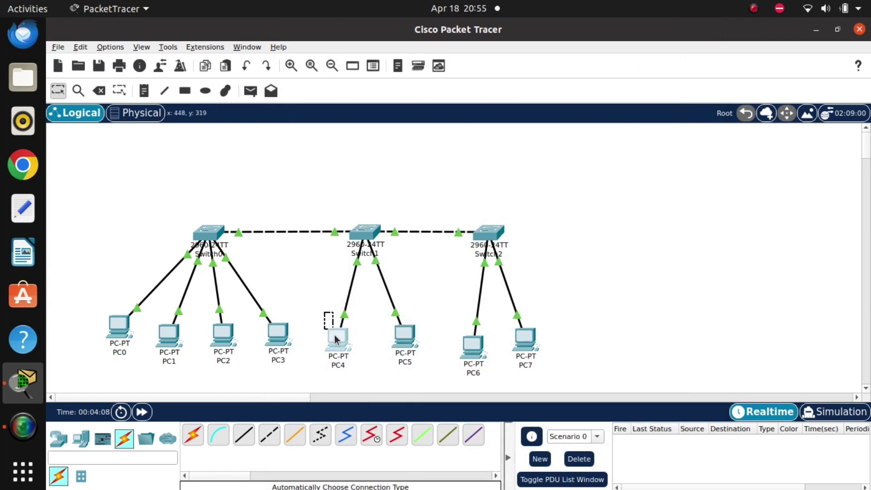
left_click_drag(324, 312, 363, 375)
left_click_drag(371, 313, 438, 364)
left_click(437, 363)
left_click_drag(461, 327, 490, 374)
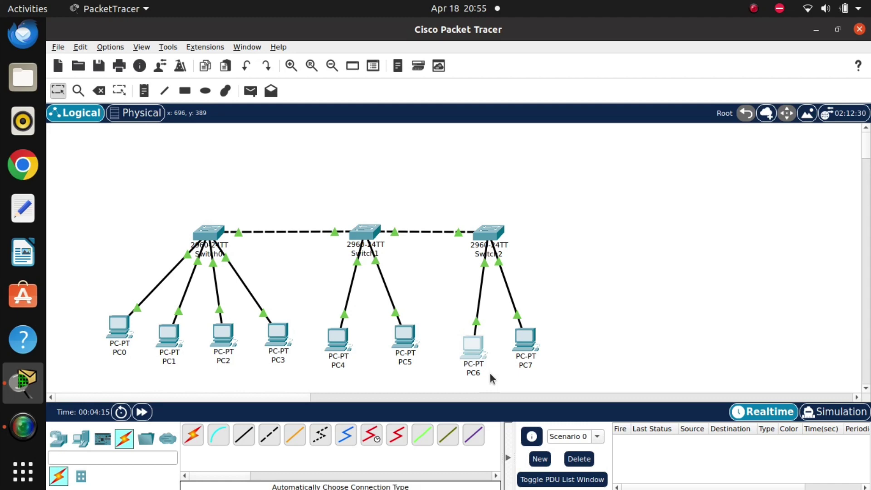
left_click(504, 327)
left_click_drag(504, 327, 552, 362)
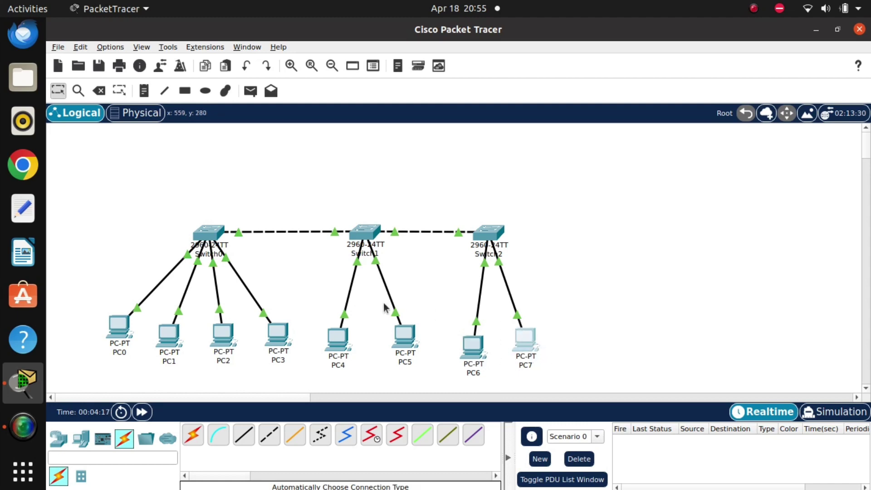
Give PC4 the static IPv4 address 10.0.0.4 with subnet mask 255.0.0.0 and close its window
left_click(340, 344)
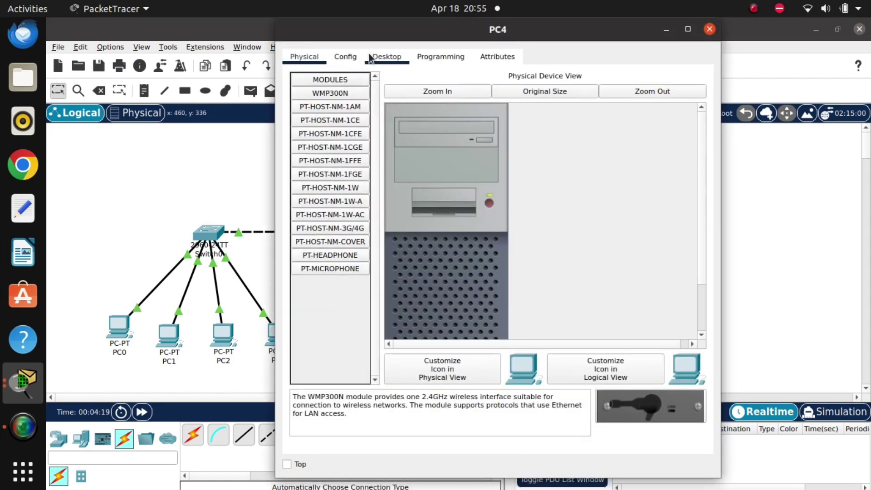
left_click(387, 56)
left_click(335, 109)
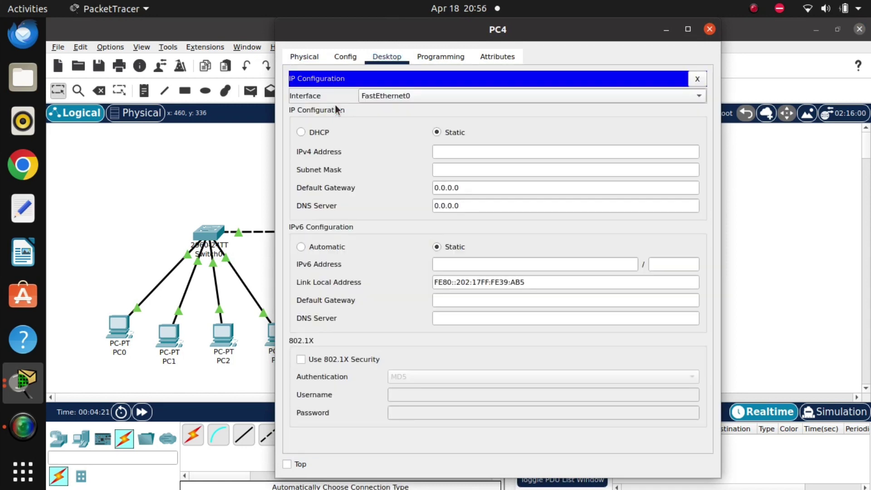
left_click(456, 153)
type("10")
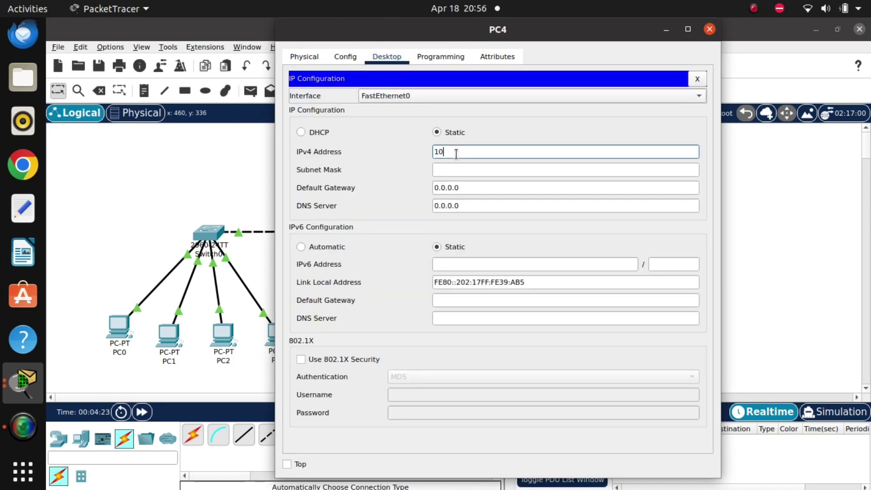
type(".0.0.4")
left_click(451, 169)
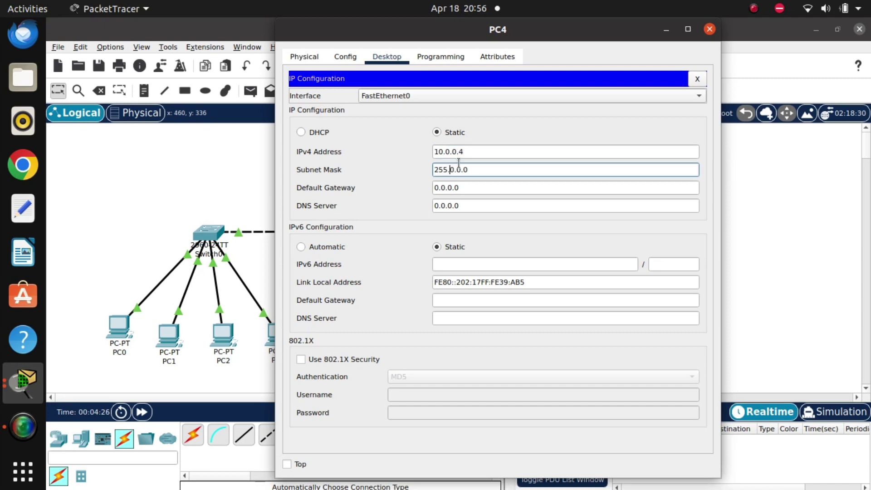
left_click(711, 30)
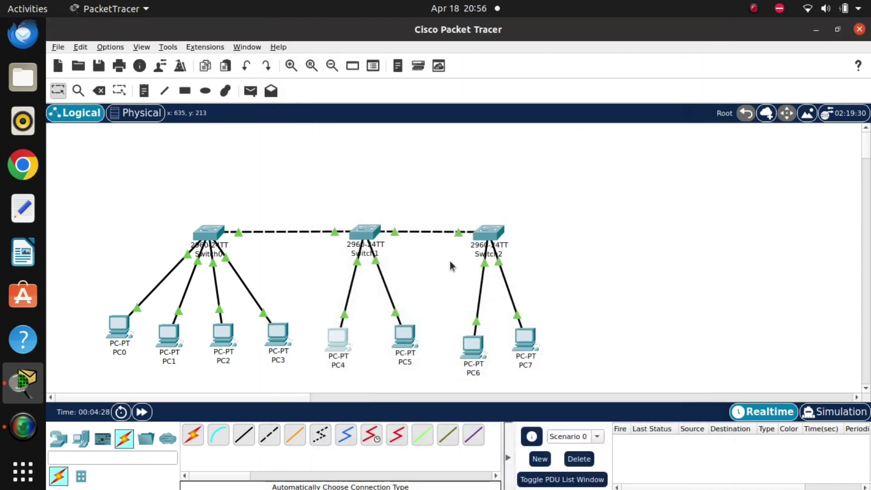
Give PC5 the static IPv4 address 20.0.0.4 with subnet mask 255.0.0.0 and close its window
left_click(412, 337)
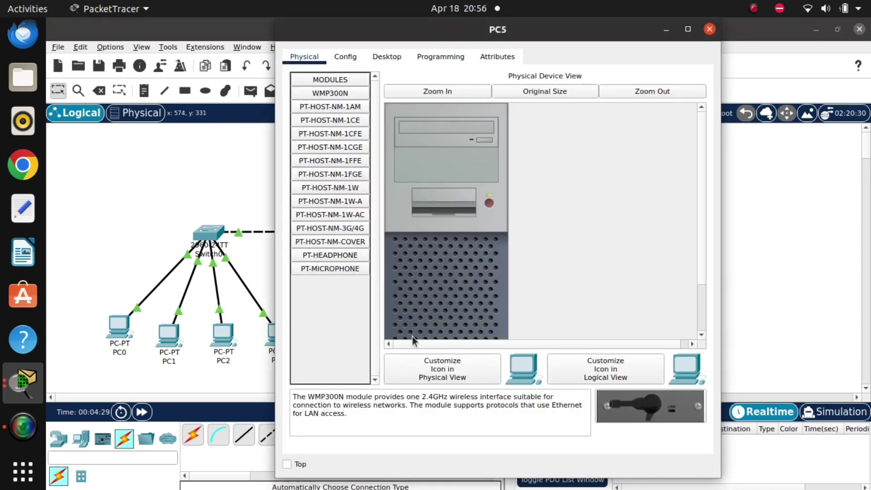
left_click(381, 54)
left_click(321, 123)
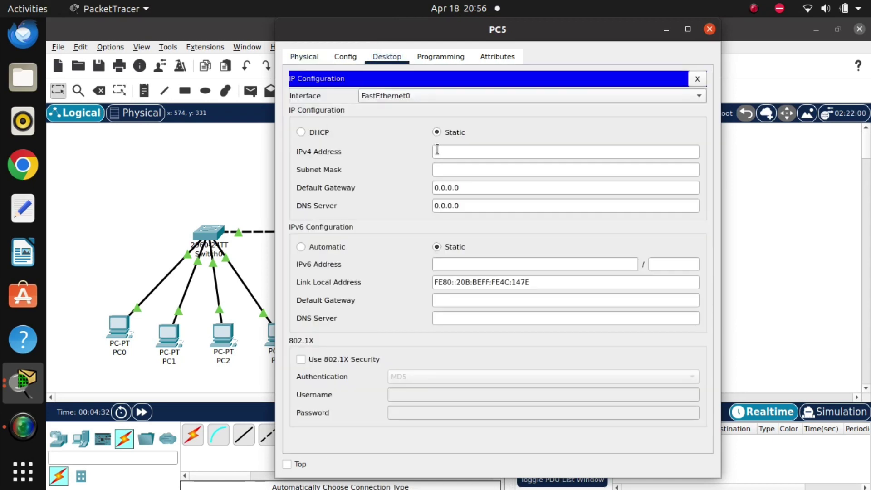
left_click(443, 151)
type("20")
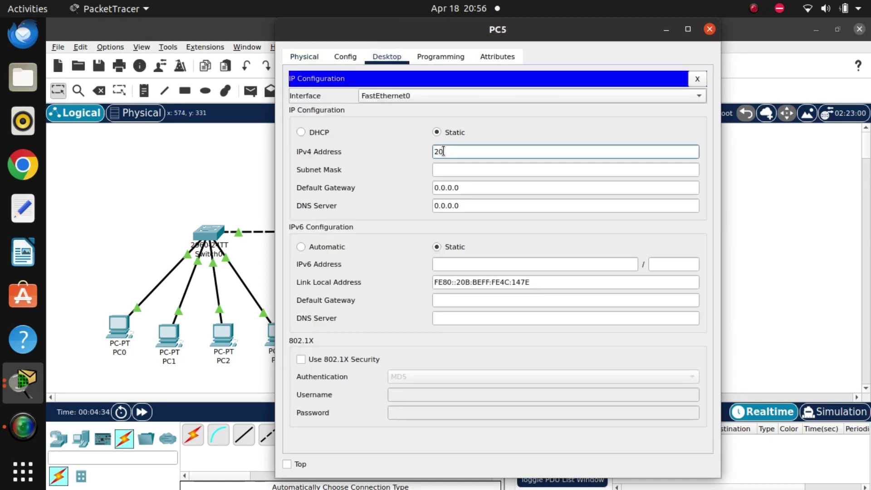
type("0.0.4")
left_click(455, 179)
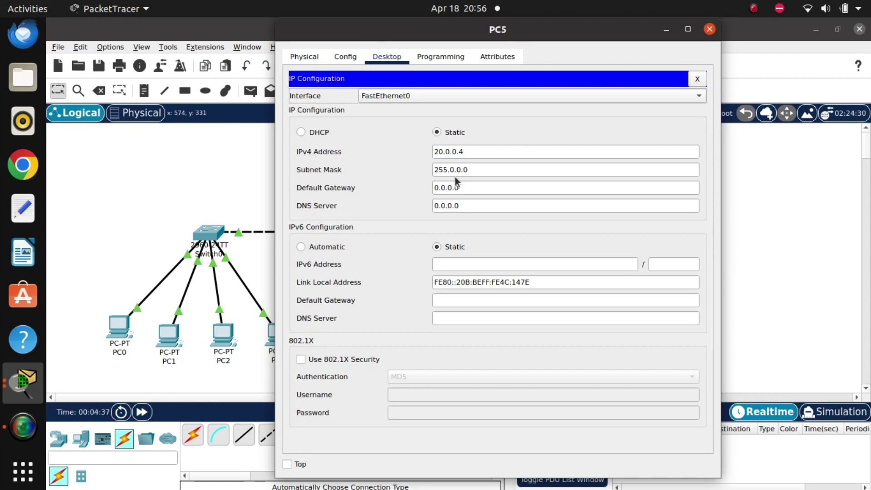
left_click(710, 29)
Give PC6 the static IPv4 address 10.0.0.5 with the default subnet mask and close its window
left_click(470, 352)
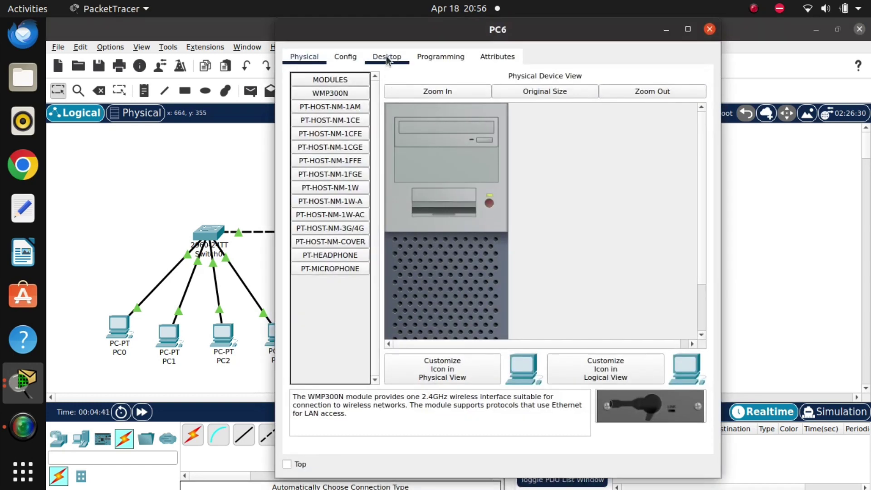
left_click(387, 57)
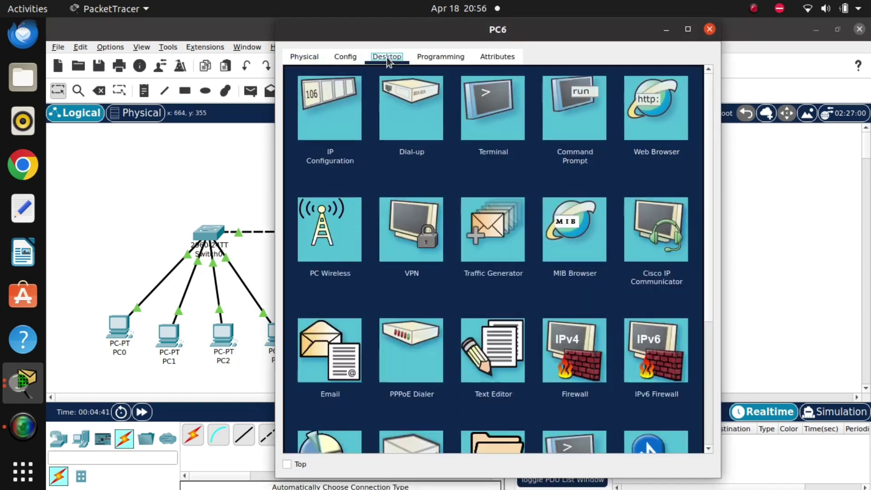
left_click(353, 86)
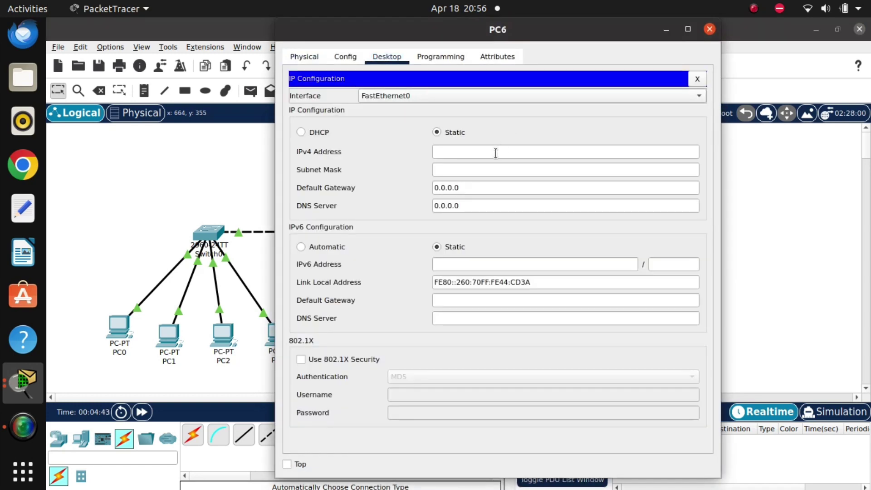
left_click(496, 153)
type("10.0.0")
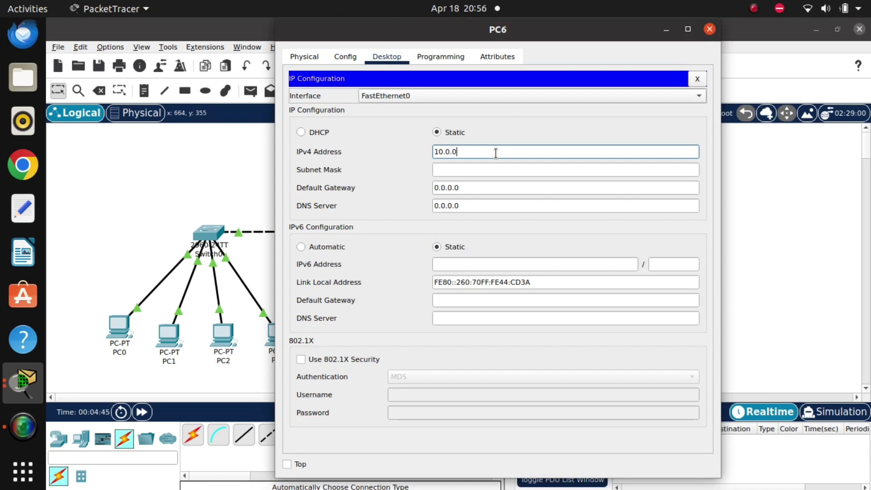
type(".5")
left_click(570, 178)
left_click(708, 29)
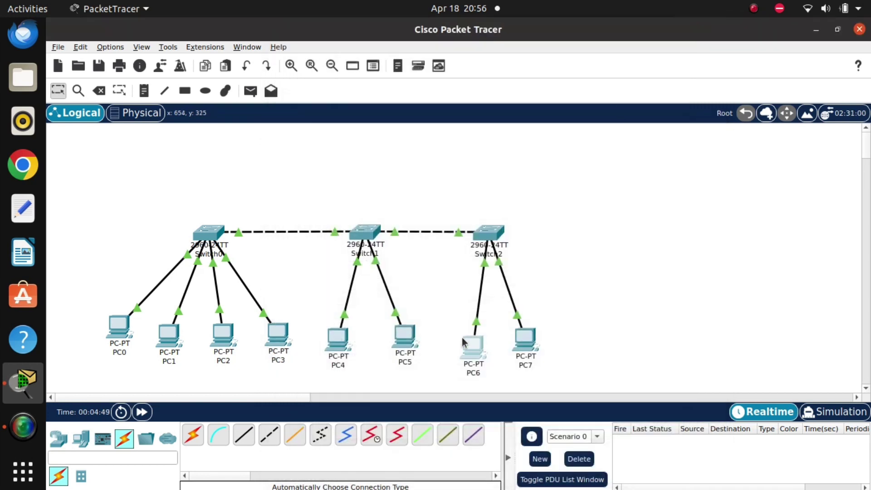
Give PC7 the static IPv4 address 20.0.0.5 with subnet mask 255.0.0.0 and close its window
left_click(527, 339)
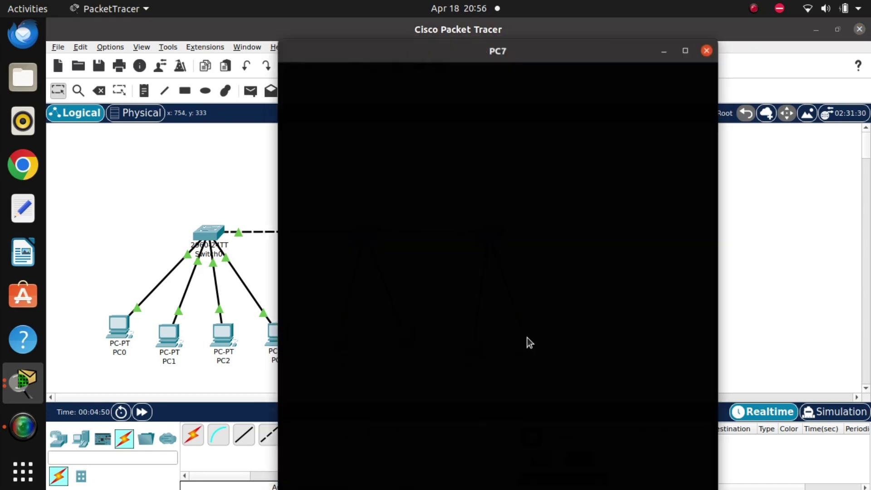
left_click(396, 56)
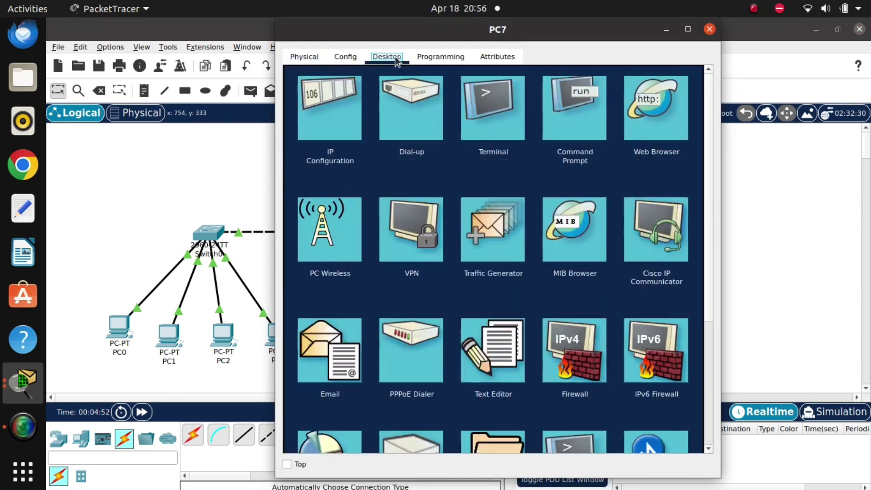
left_click(331, 109)
left_click(462, 155)
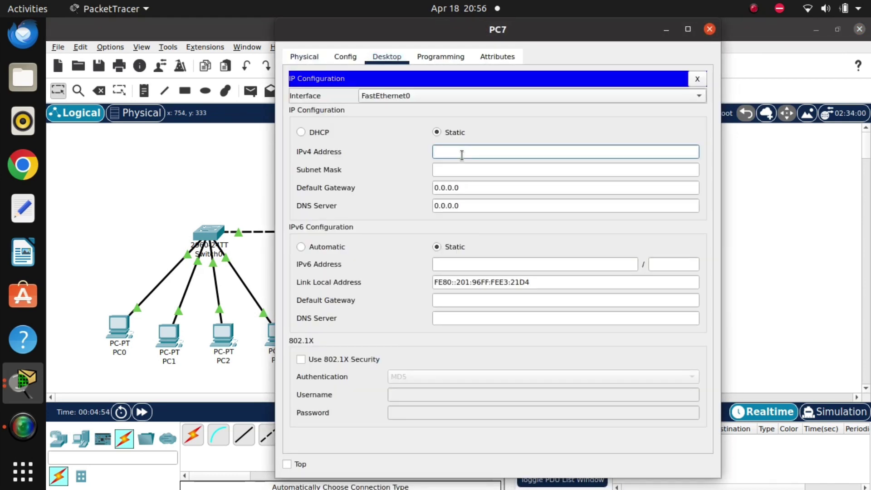
type("20.0.0.5")
left_click(456, 171)
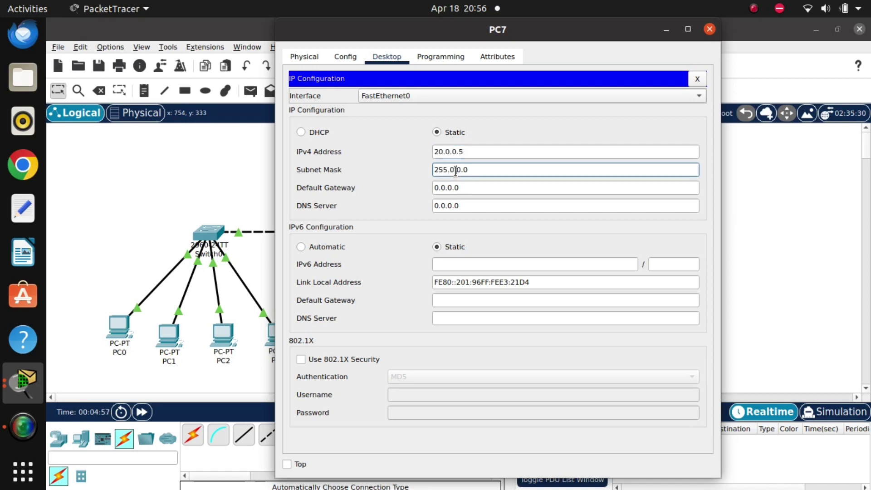
left_click(711, 29)
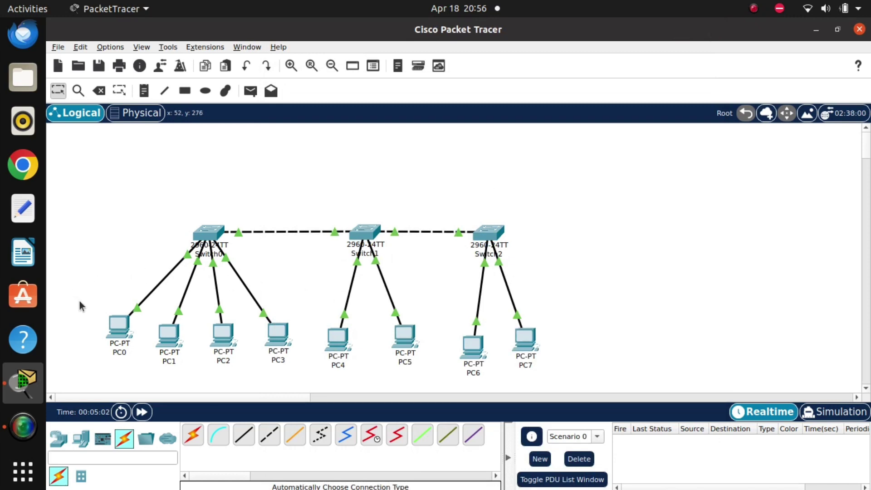
left_click_drag(79, 301, 99, 307)
mouse_move(173, 271)
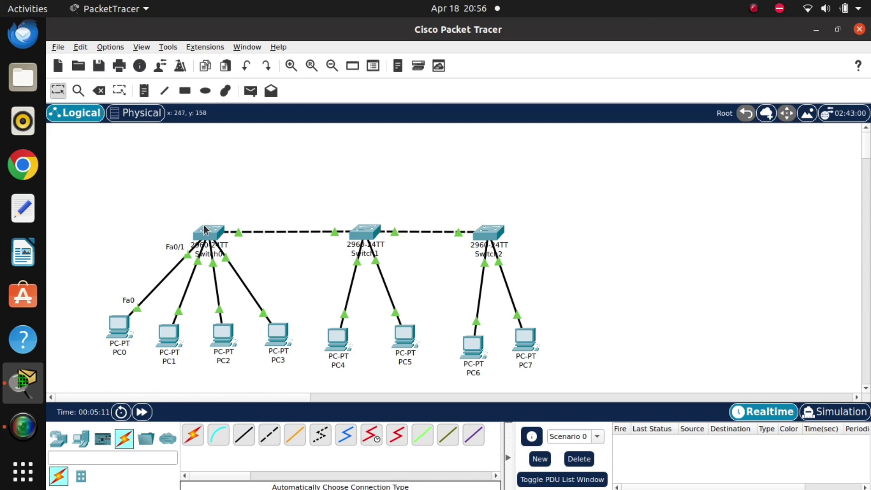
left_click_drag(170, 207, 516, 252)
left_click(475, 155)
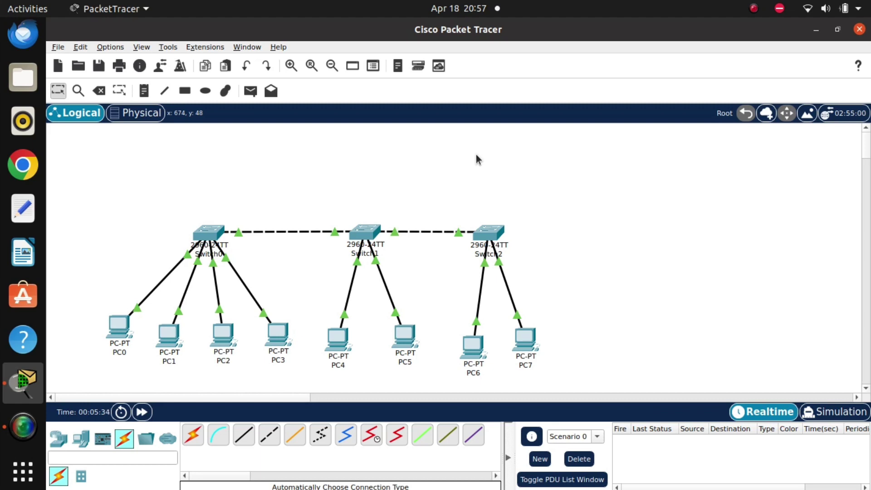
Start a command line session on Switch0 and enter global configuration mode with enable and config terminal
left_click(209, 235)
left_click(378, 57)
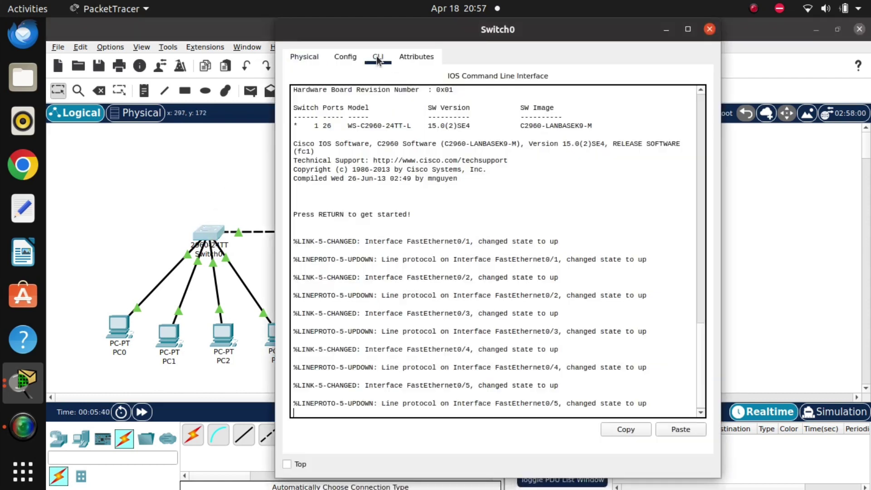
left_click(516, 409)
key("Return")
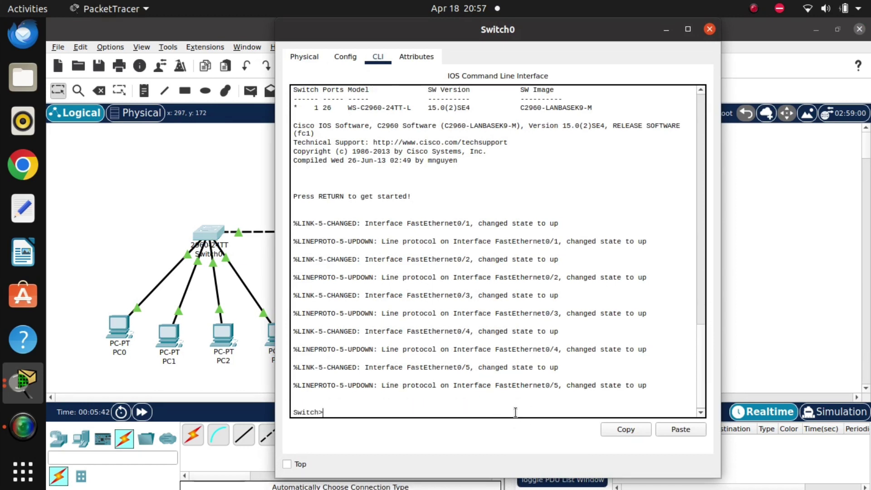
type("enable")
key("Return")
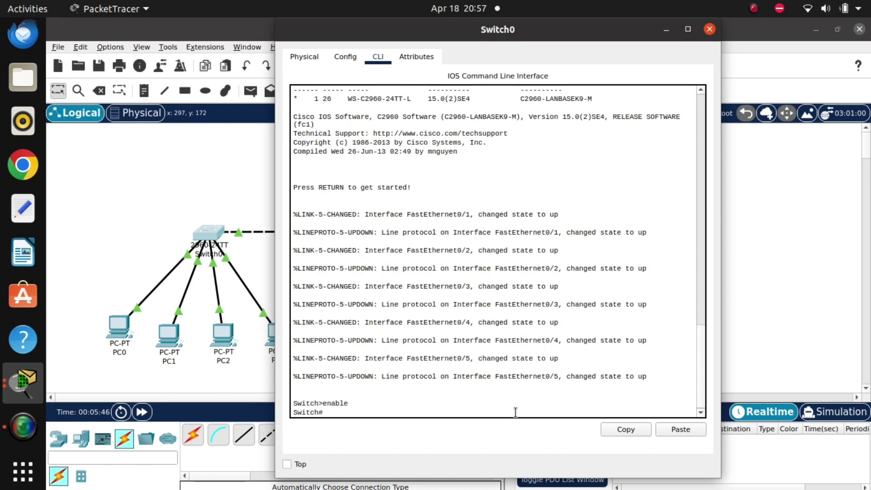
type("config terminal")
key("Return")
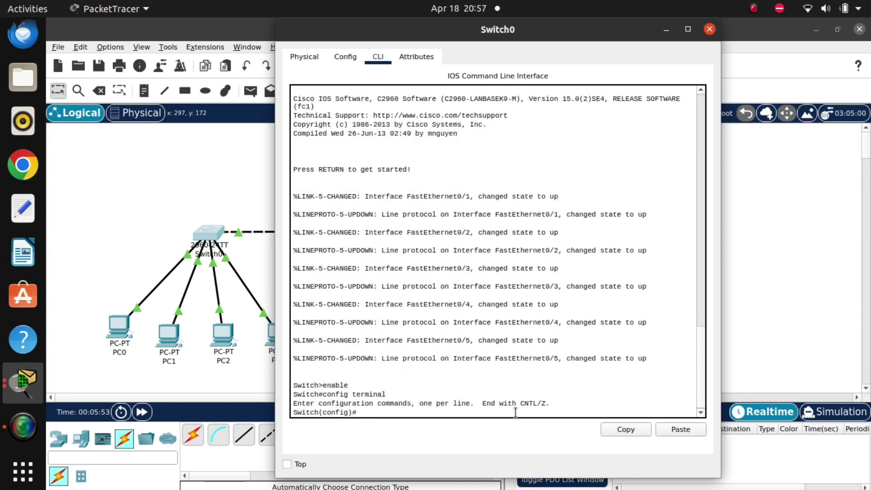
Create VLAN 10 and VLAN 20 on Switch0, returning to global configuration mode after each one
type("vlan 10")
key("Return")
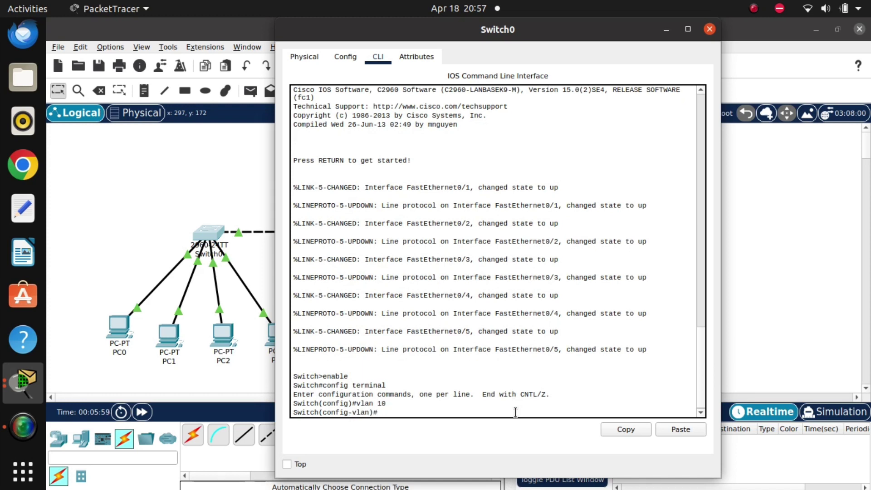
type("exit")
key("Return")
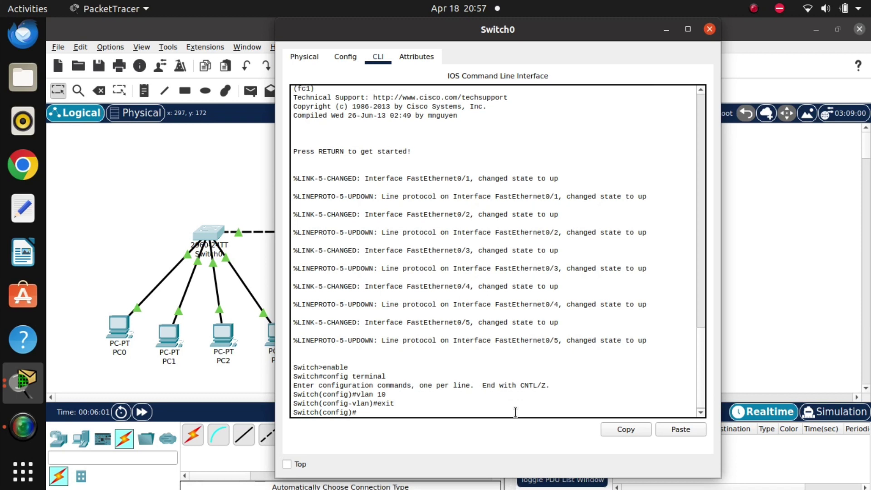
type("vlan 20")
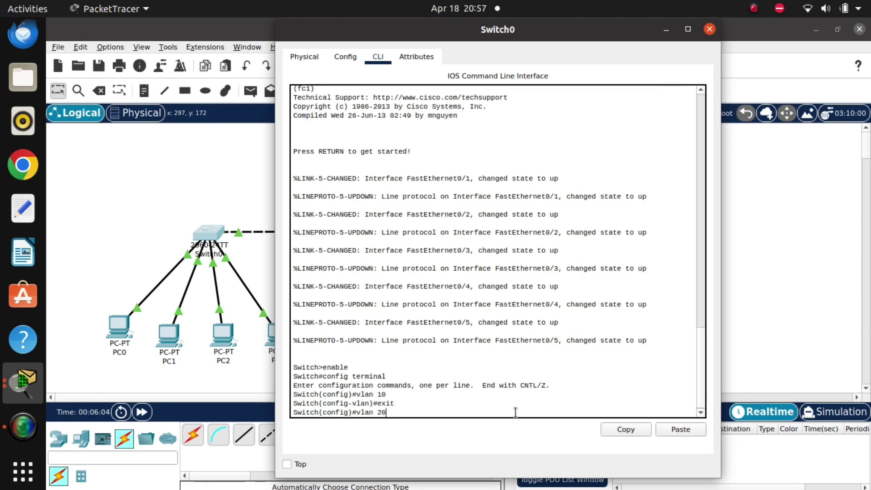
key("Return")
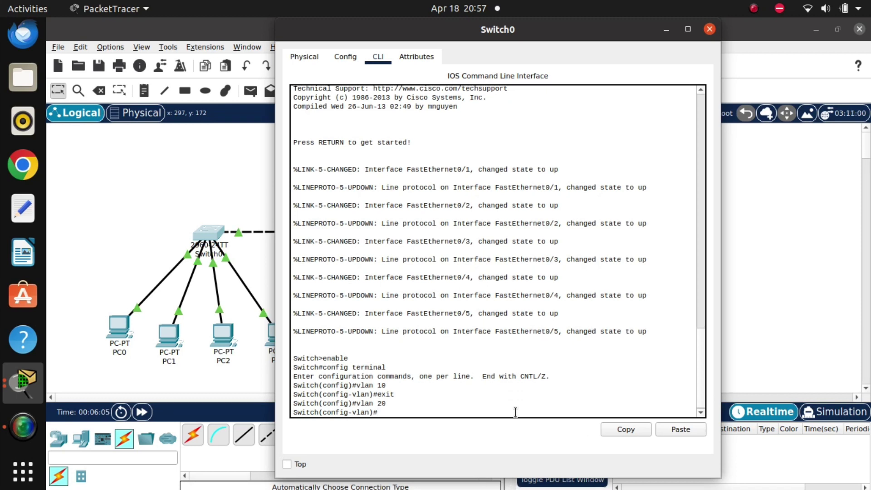
type("exit")
key("Return")
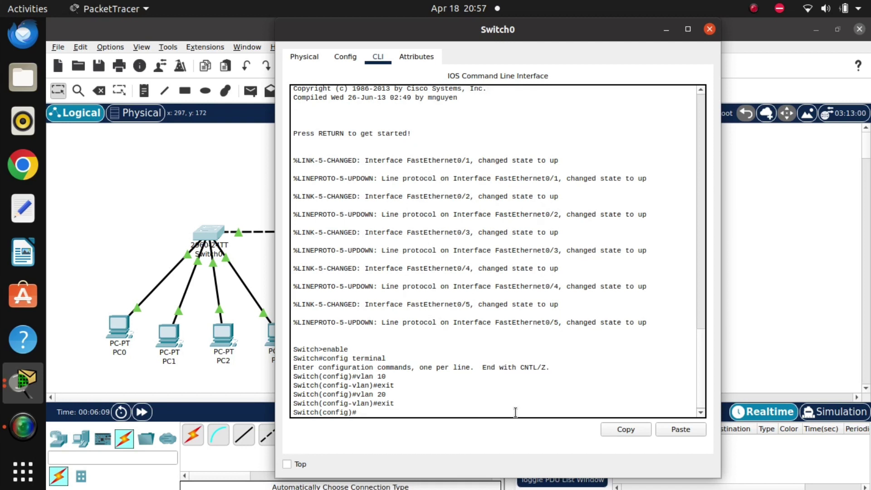
Try to run show vlan brief from Switch0's global configuration mode
key("Return")
type("sh")
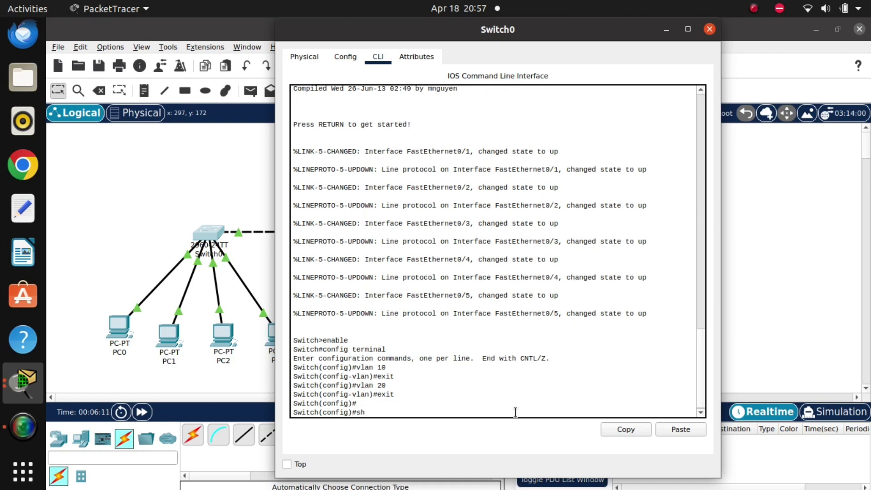
type("ow vlan brief")
key("Return")
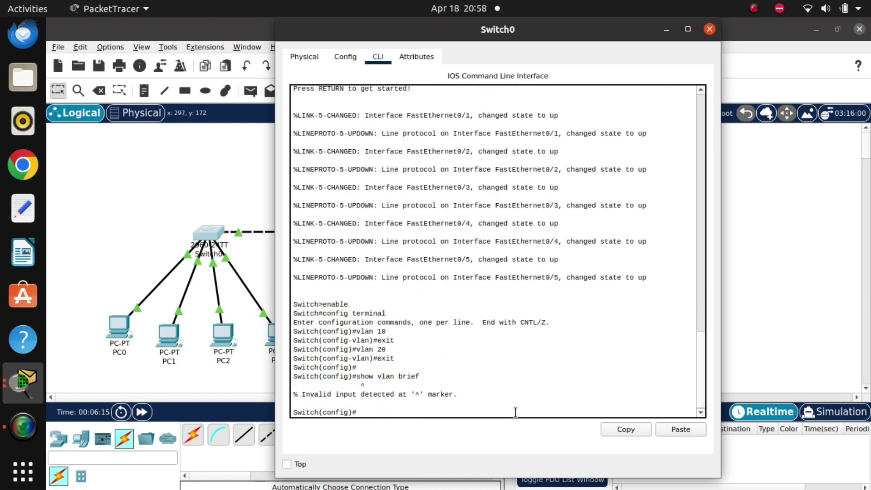
Exit configuration mode on Switch0, check its VLANs with show vlan brief and minimize its window
type("exit")
key("Return")
key("Return")
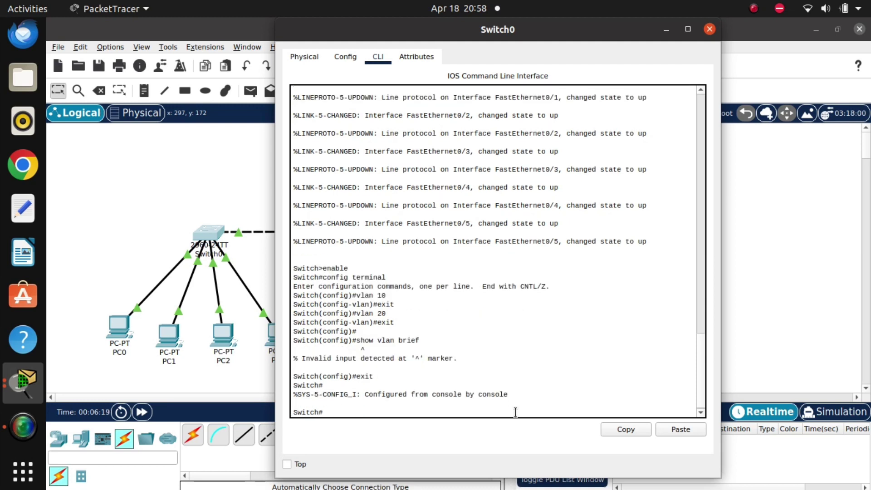
type("show")
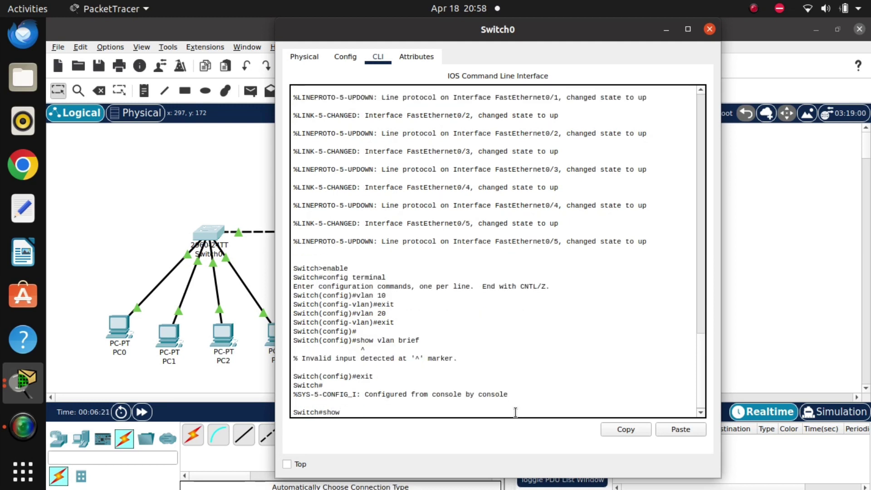
type(" vlan brief")
key("Return")
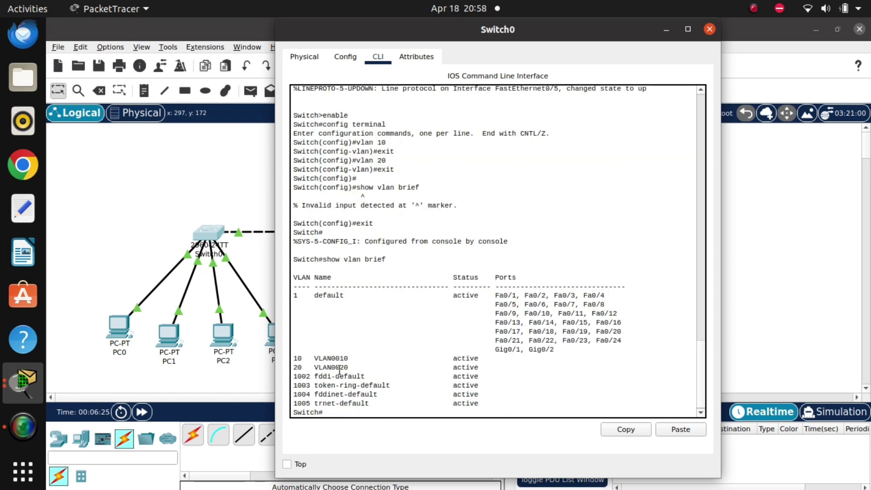
left_click_drag(311, 360, 352, 366)
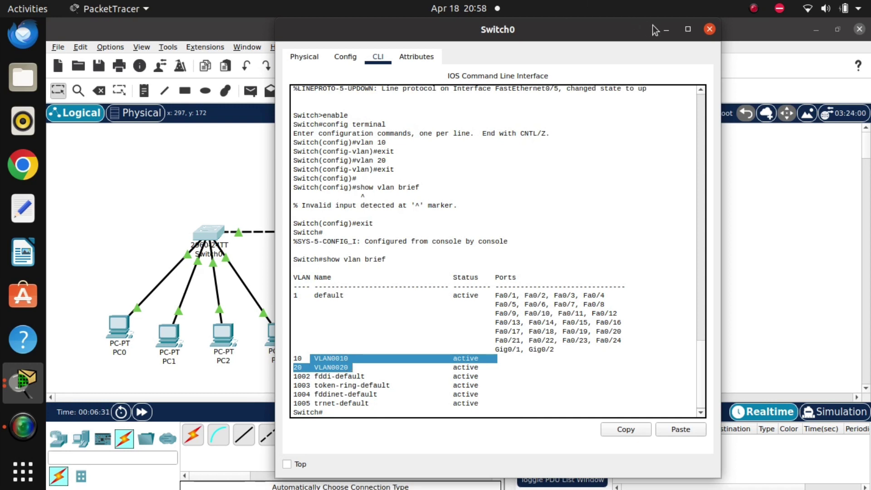
left_click(666, 29)
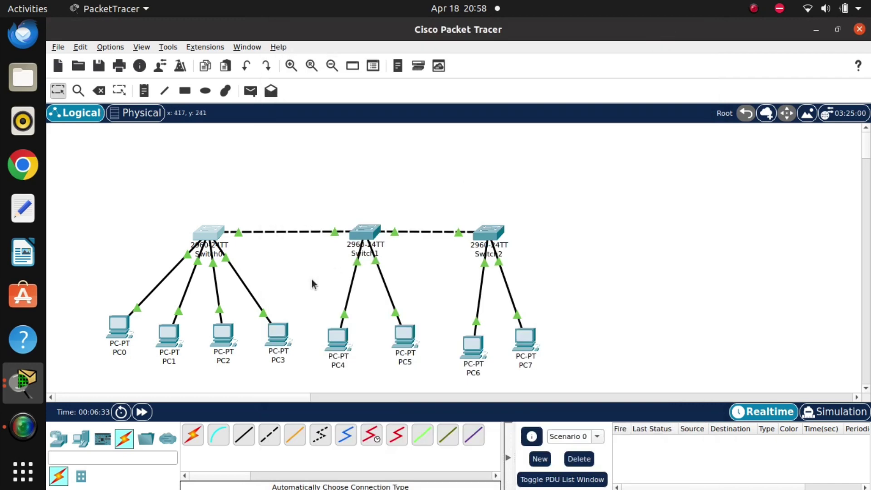
Start a command line session on Switch1 and enter global configuration mode with enable and config terminal
left_click(367, 234)
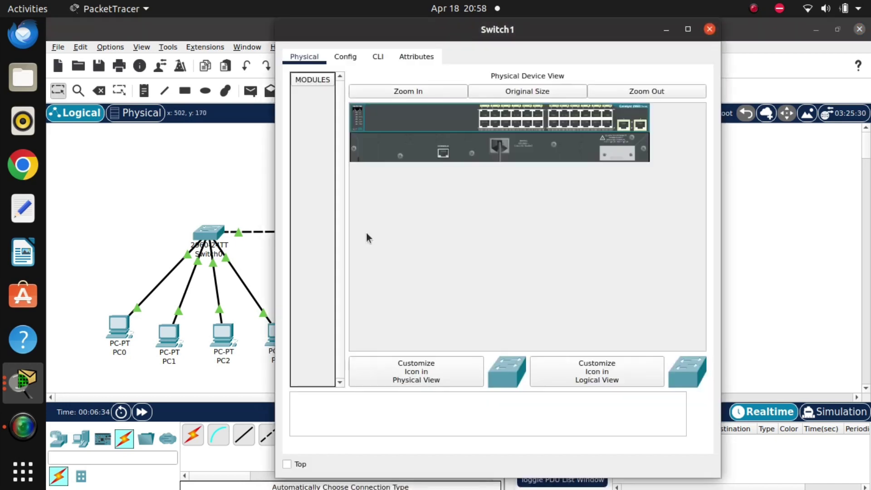
left_click(379, 54)
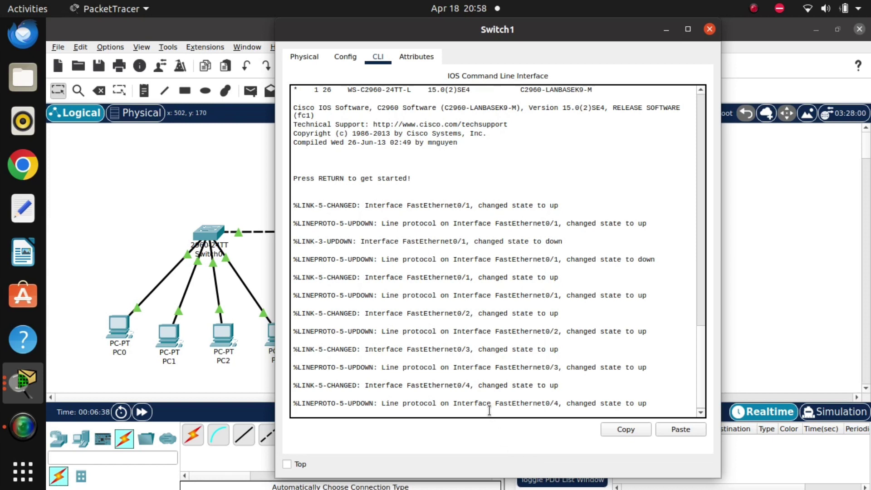
key("Return")
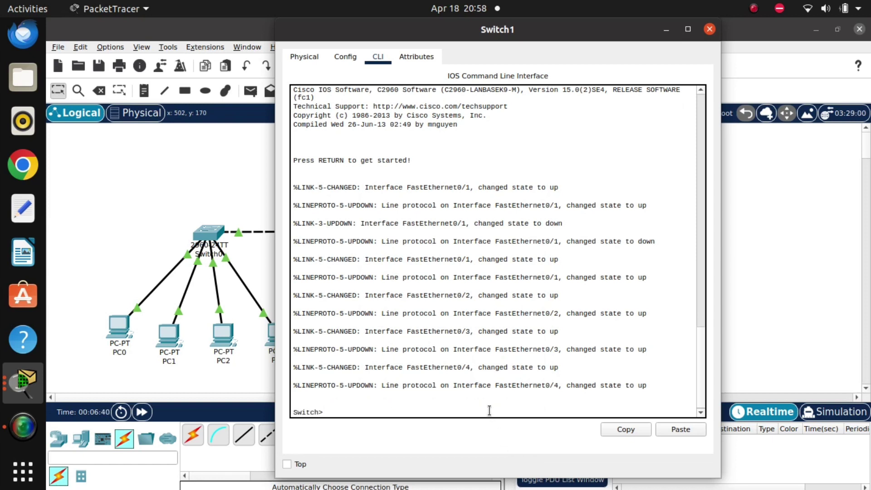
type("enable")
key("Return")
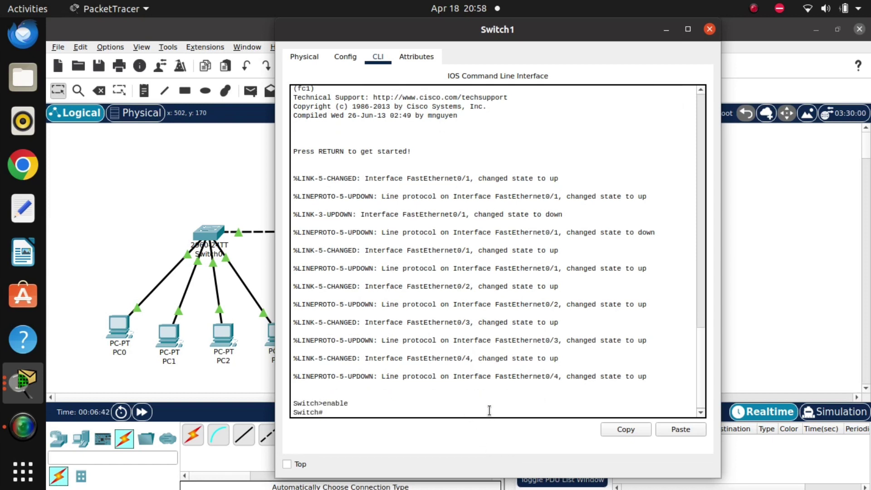
type("config terminal")
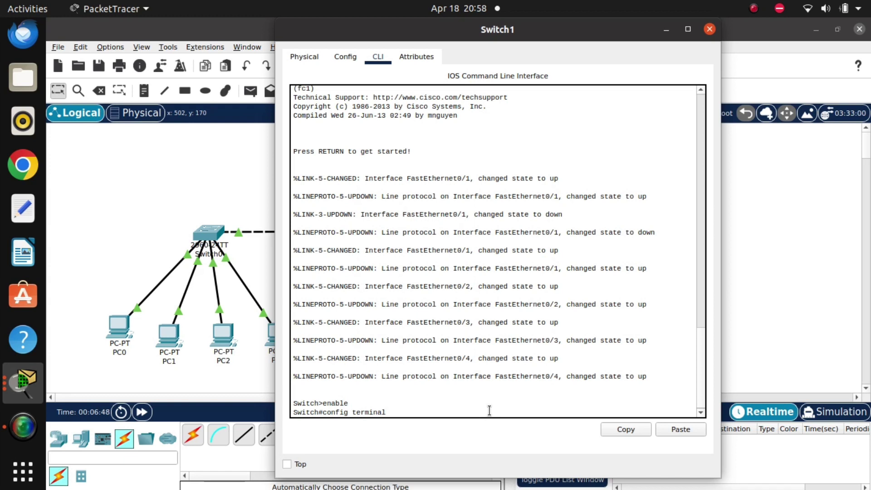
key("Return")
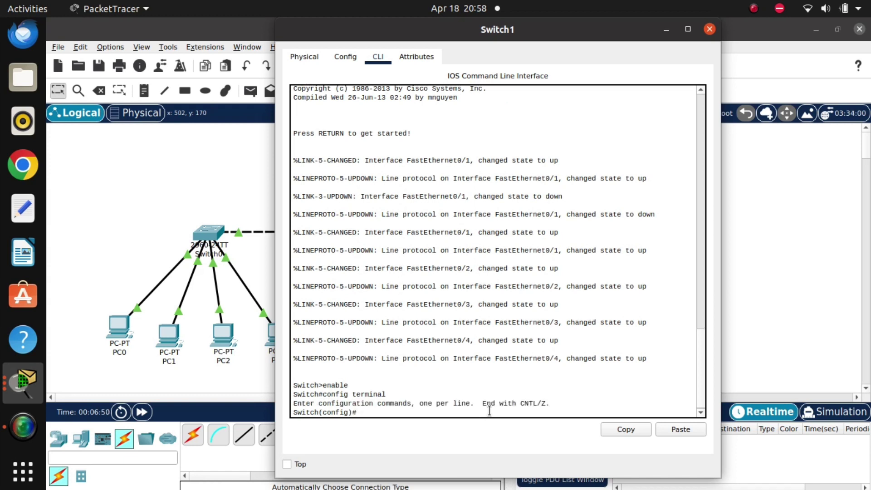
Create VLAN 10 and VLAN 20 on Switch1, exiting to global configuration mode after each one, and minimize its window
type("vlan 10")
key("Return")
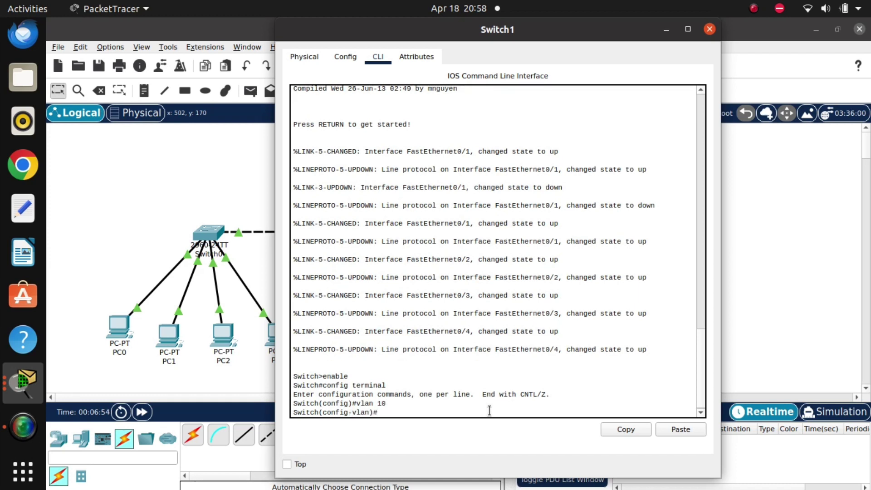
type("exi")
type("t")
key("Return")
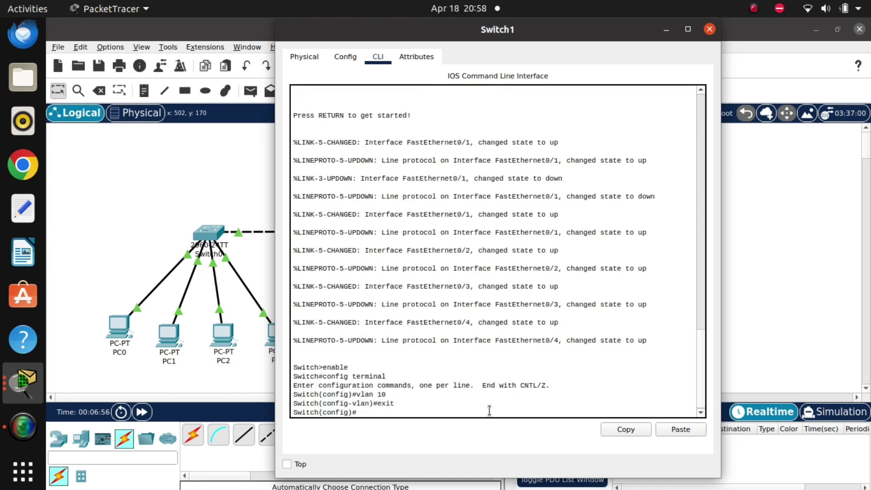
type("vlan 20")
key("Return")
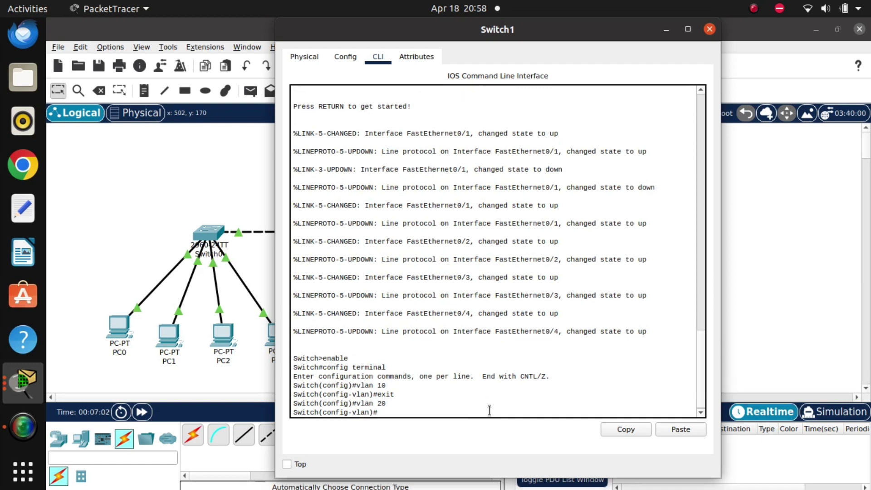
type("exit")
key("Return")
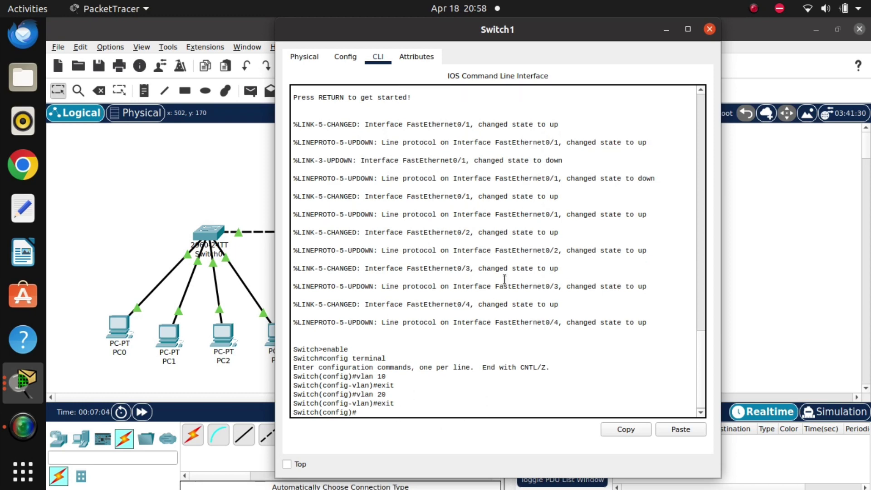
left_click(668, 30)
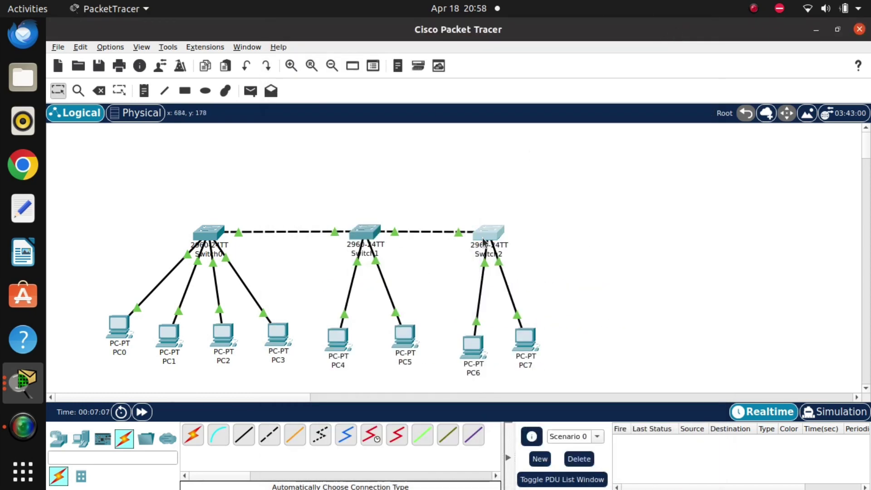
Start a command line session on Switch2 and enter global configuration mode with enable and config terminal
left_click(483, 238)
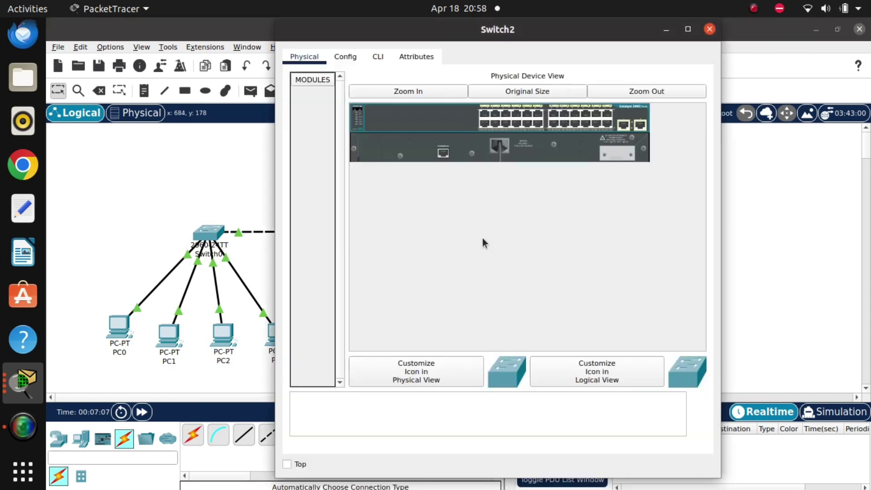
left_click(363, 58)
left_click(369, 58)
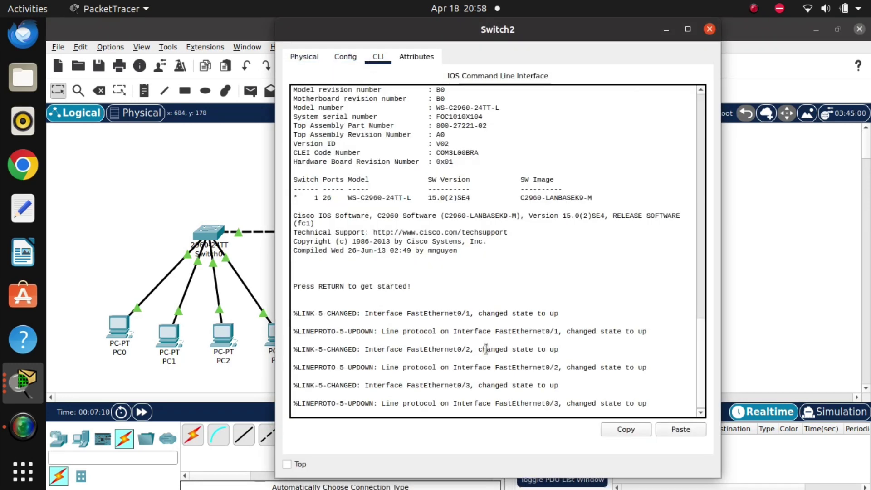
key("Return")
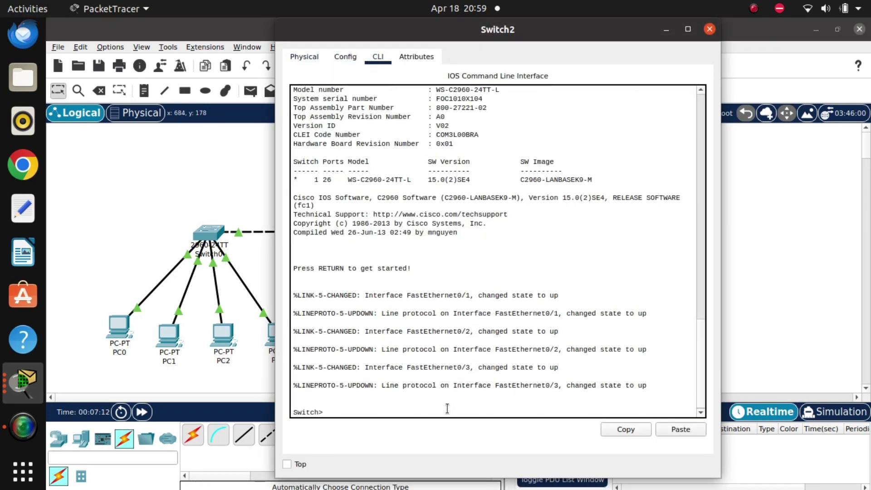
type("enable")
key("Return")
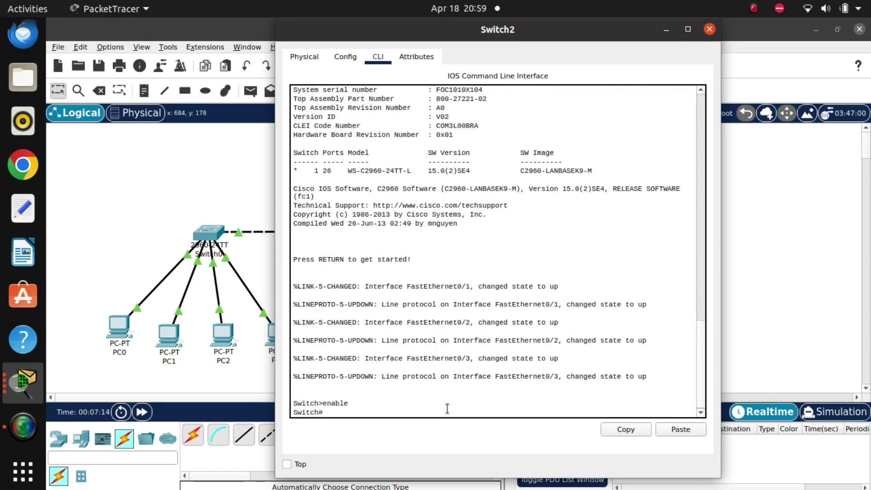
type("config terminal")
key("Return")
Create VLAN 10 and VLAN 20 on Switch2, returning to global configuration mode after each one
type("vlab")
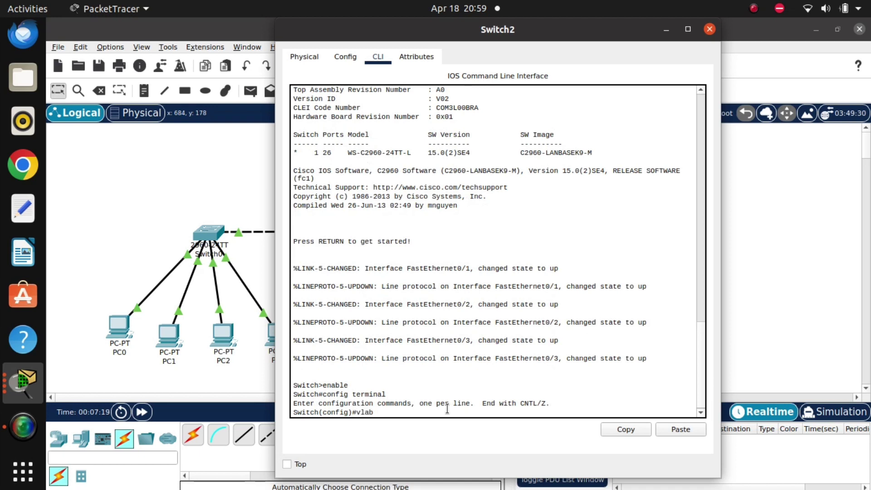
key("BackSpace")
type("n 10")
key("Return")
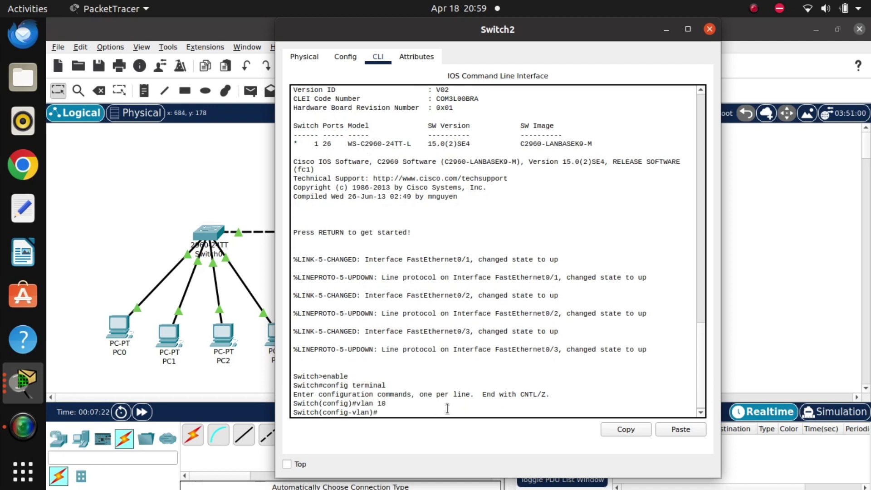
type("exit")
key("Return")
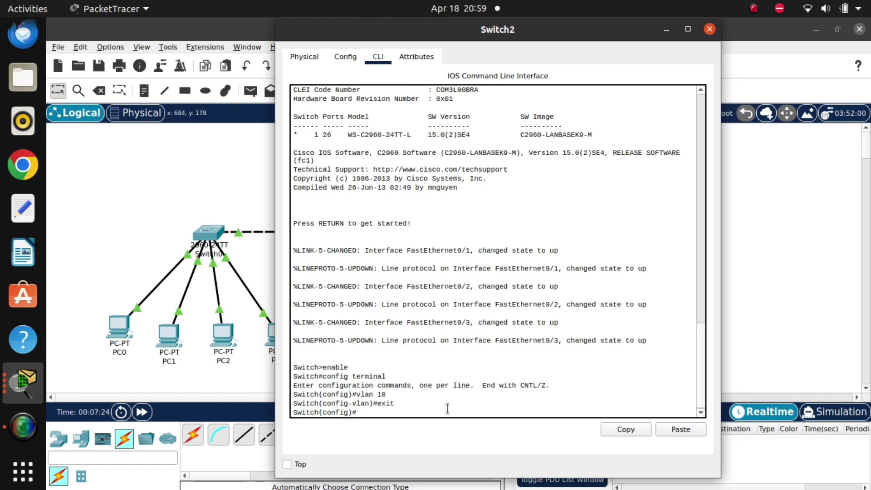
type("vlan")
type(" 29")
type("0")
key("Return")
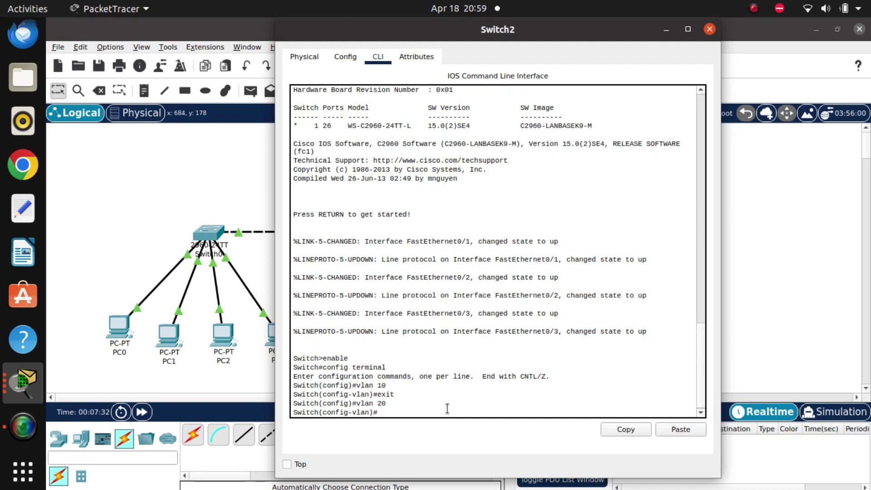
type("exit")
key("Return")
key("Return")
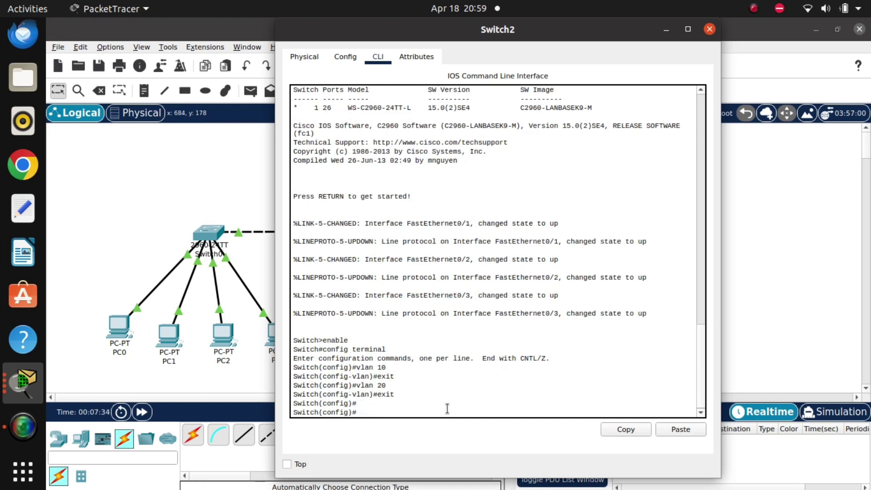
Exit configuration mode on Switch2, check its VLANs with show vlan brief and minimize its window
type("exit")
key("Return")
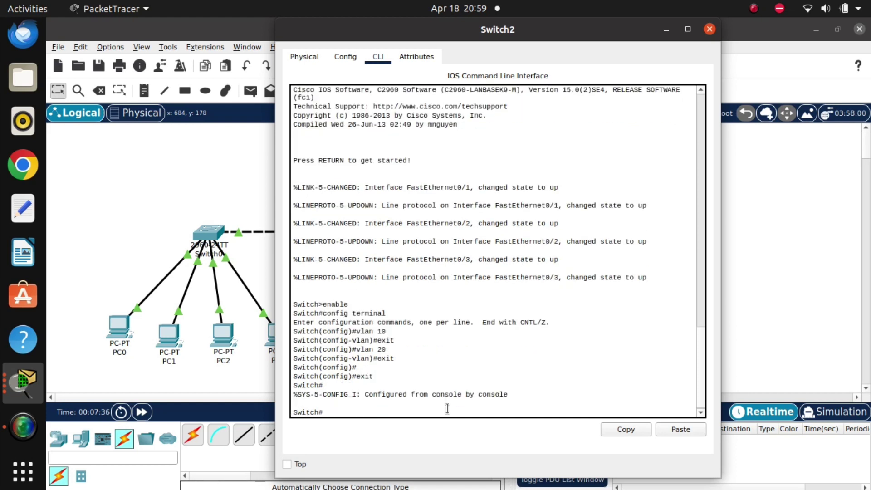
type("show vlan brief")
key("Return")
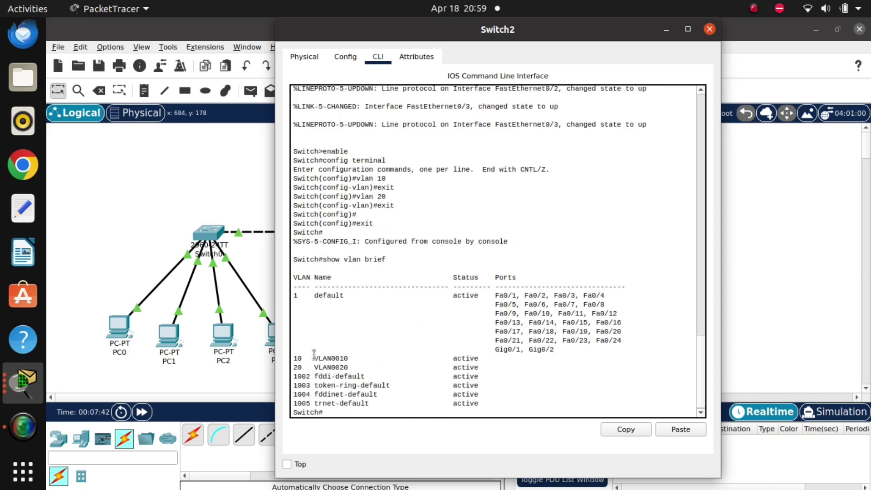
left_click_drag(314, 359, 349, 367)
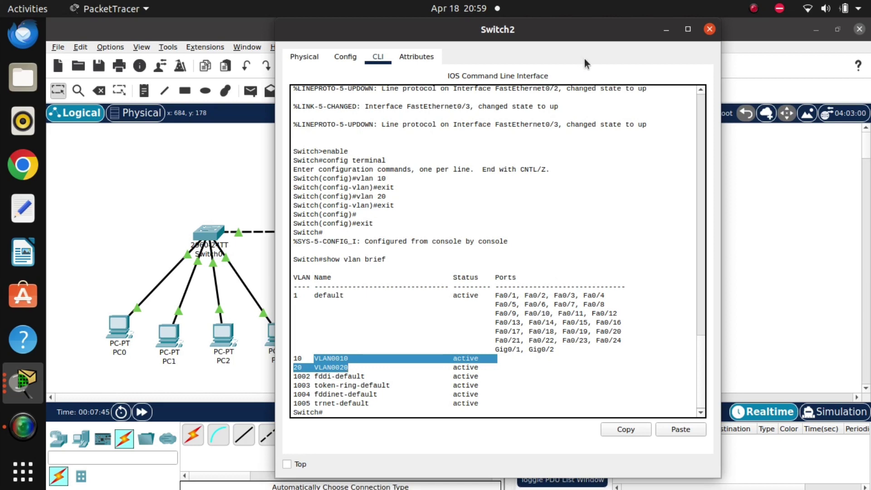
left_click(666, 30)
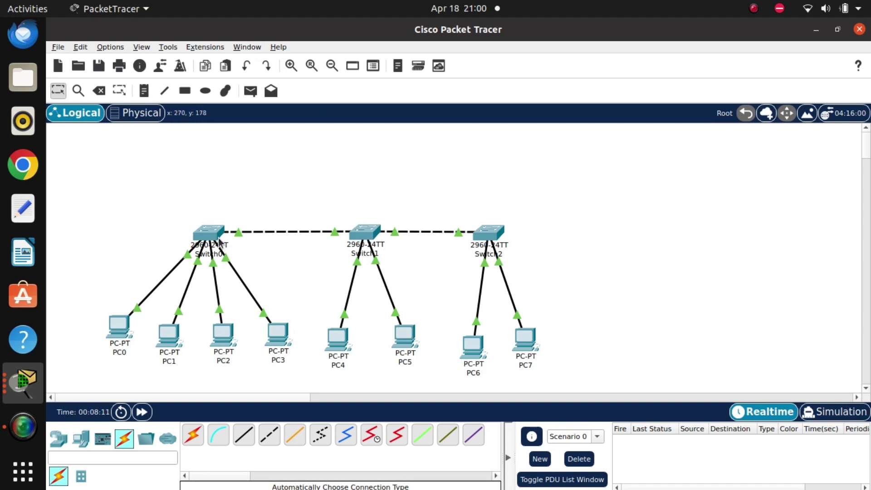
Reopen Switch0's command line session and enter global configuration mode with config terminal
mouse_move(219, 242)
mouse_move(186, 262)
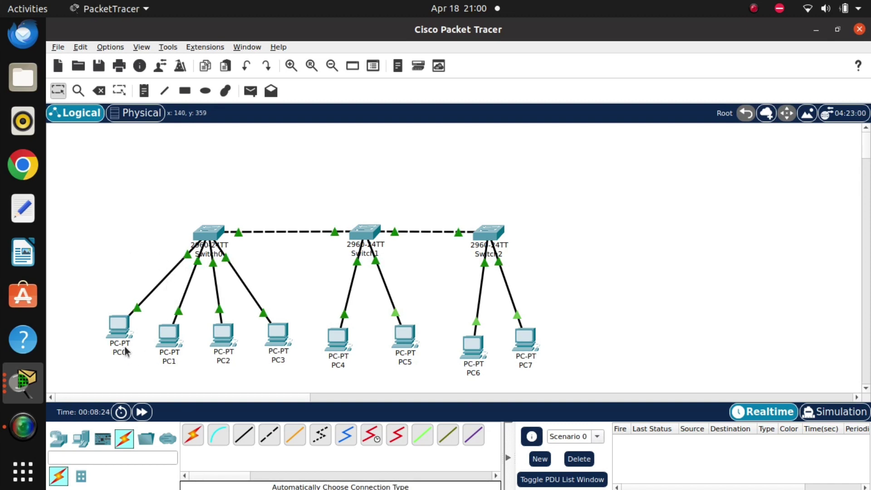
mouse_move(118, 329)
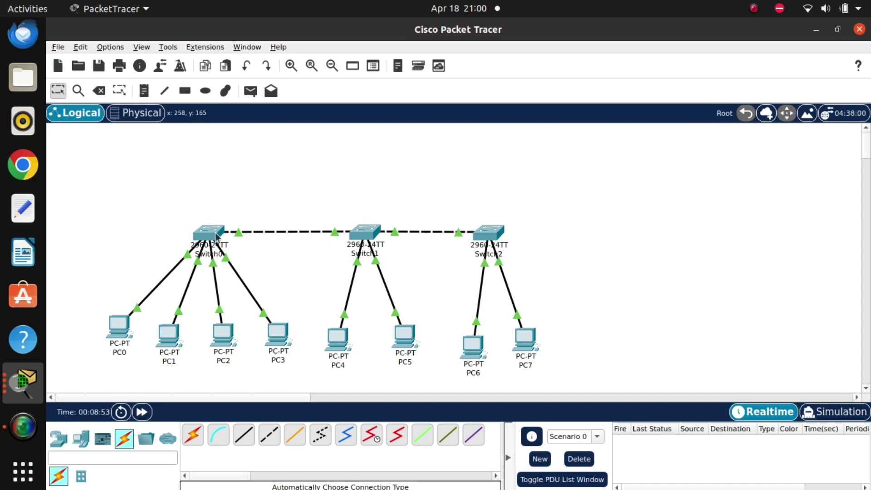
mouse_move(189, 217)
left_click(203, 229)
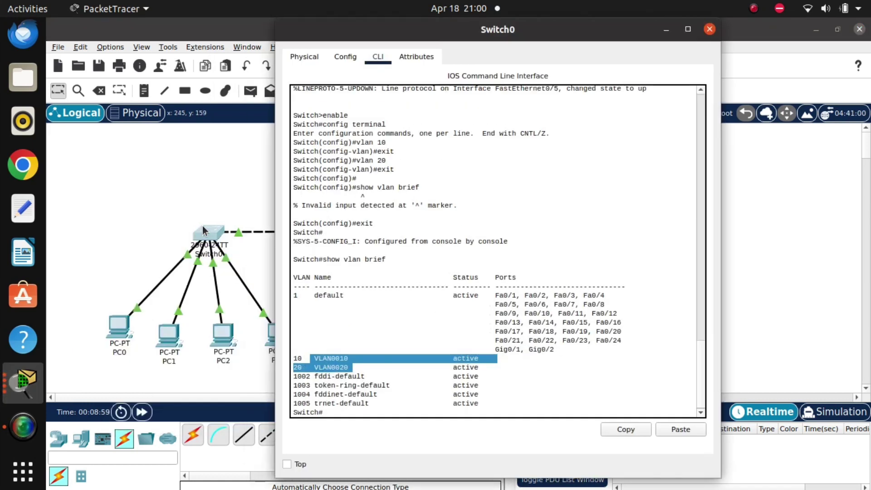
left_click(406, 413)
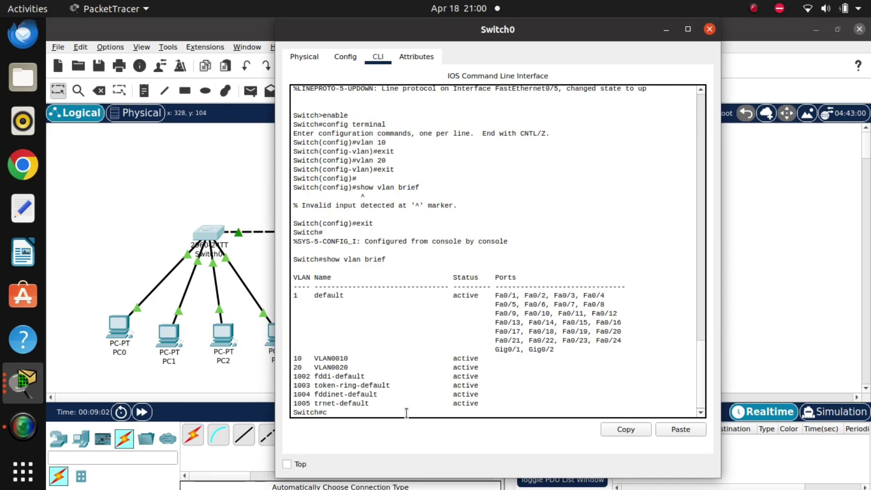
type("config terminal")
key("Return")
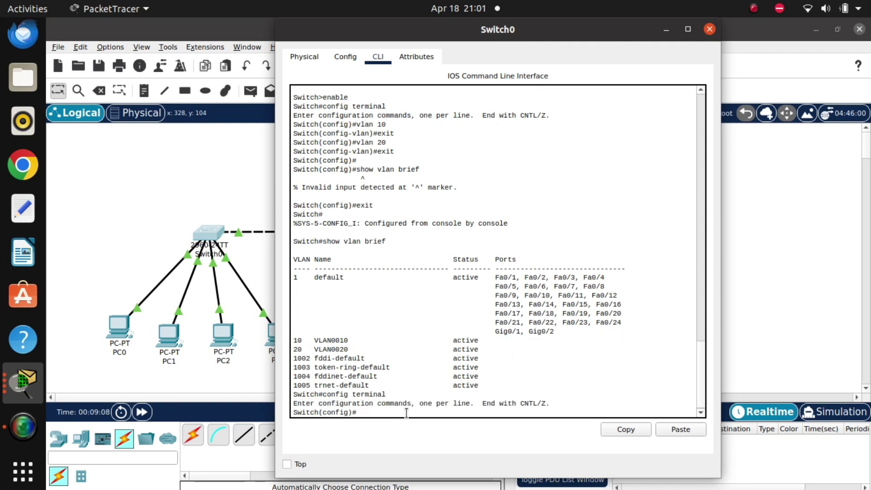
Assign Switch0's interface fastethernet 0/1 to VLAN 10 with switchport access vlan 10
type("int")
type("erface fastethernet 0/1")
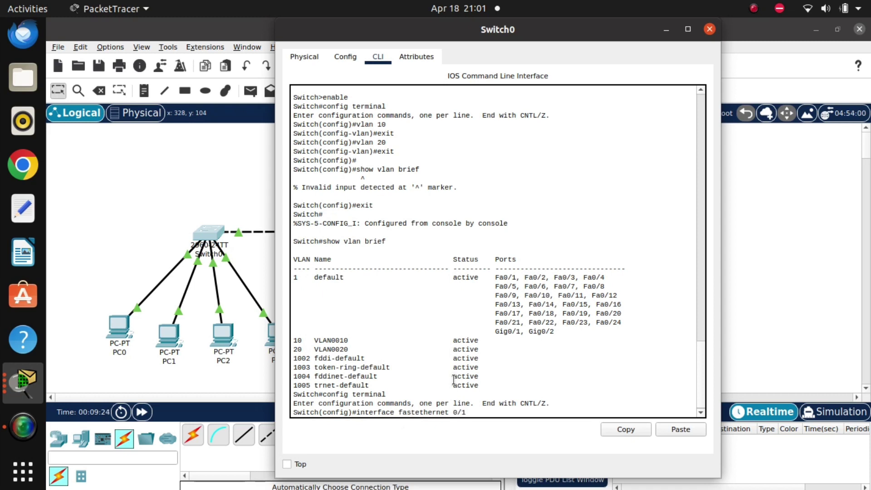
key("Return")
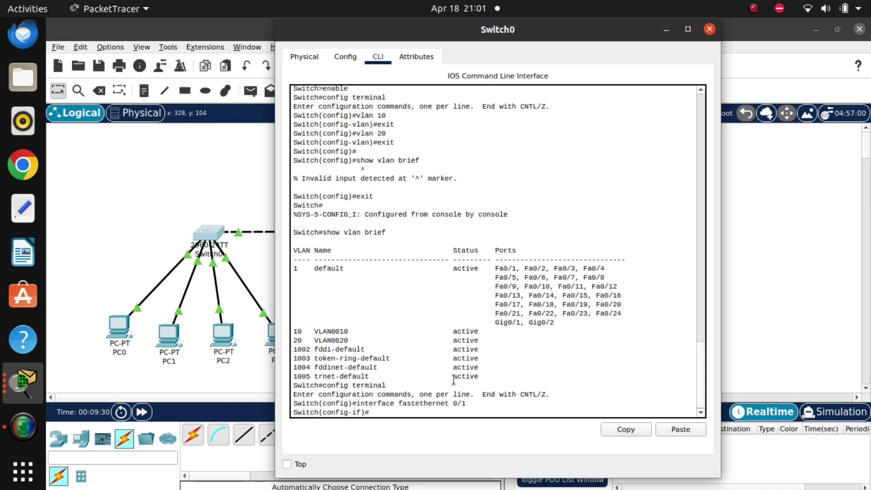
type("sw")
key("BackSpace")
key("BackSpace")
type("switchport access ")
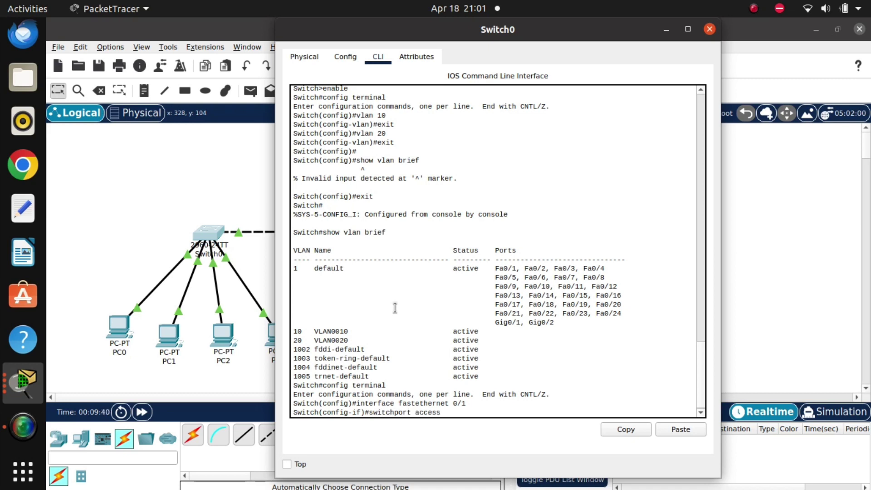
type("vlan 10")
key("Return")
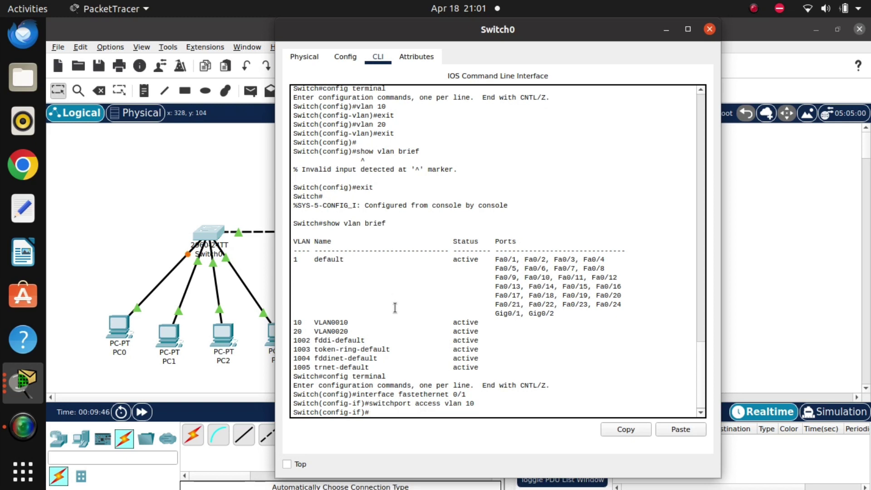
Exit interface configuration on Switch0 and close its window to return to the network topology
type("exi")
type("t")
key("Return")
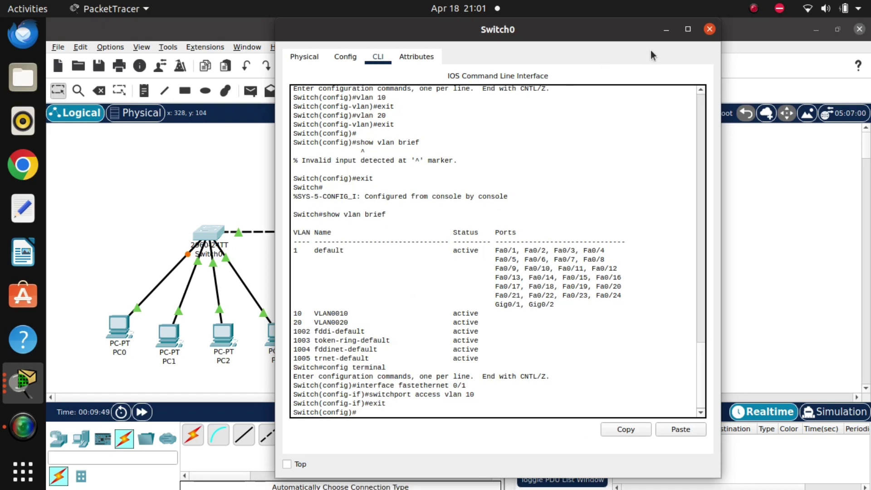
key("alt+F4")
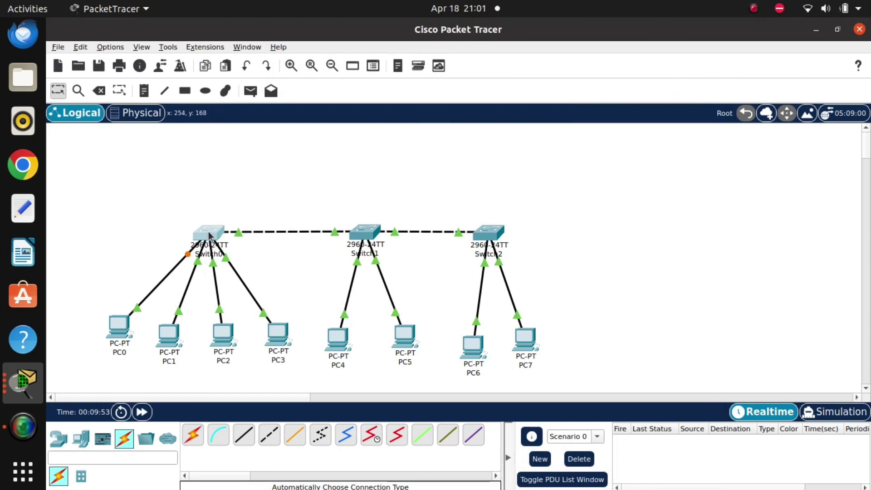
Assign Switch0's interface f0/2 to VLAN 10 with switchport access vlan 10, exit interface configuration and minimize its window
mouse_move(208, 235)
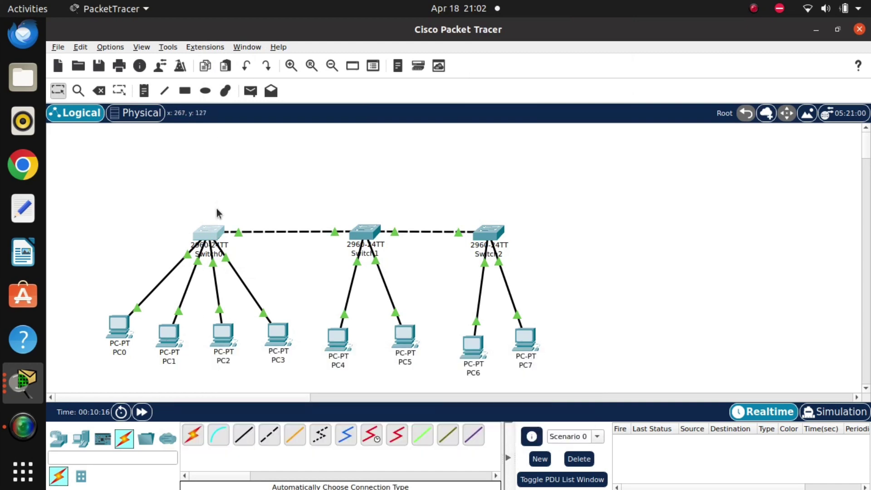
left_click(210, 234)
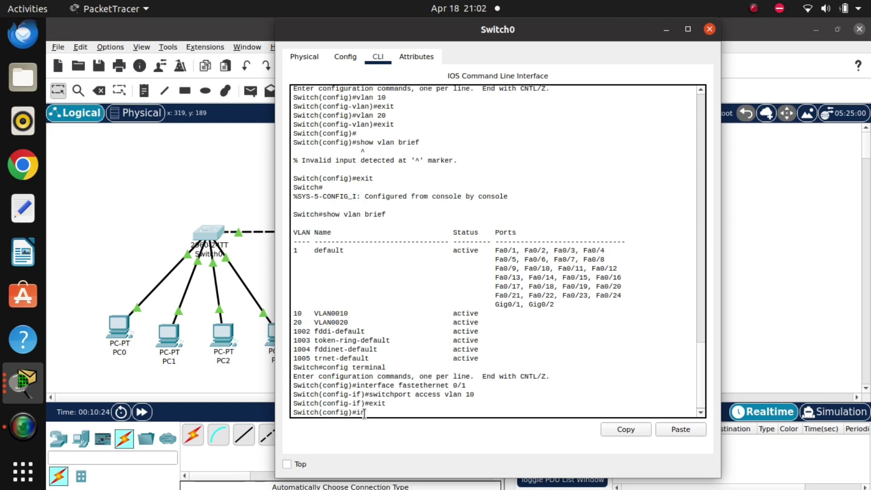
type("nt f0/2")
key("Return")
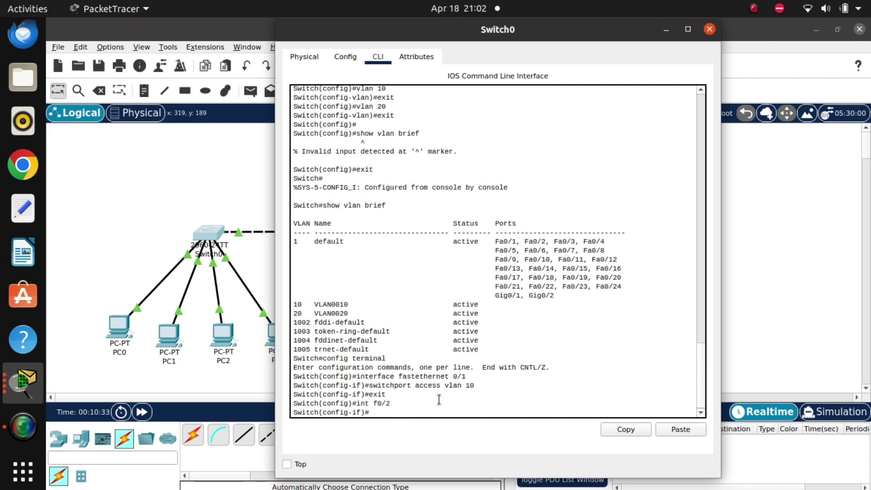
type("switchport access vlan 10")
key("Return")
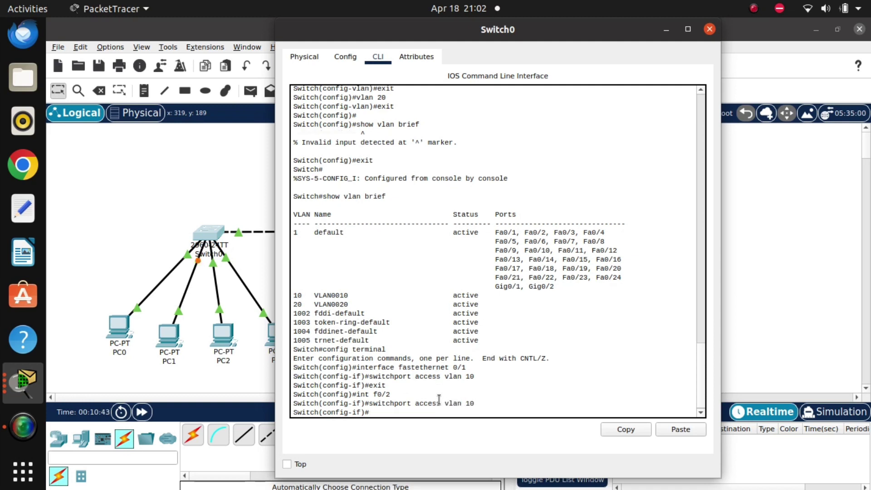
type("exit")
key("Return")
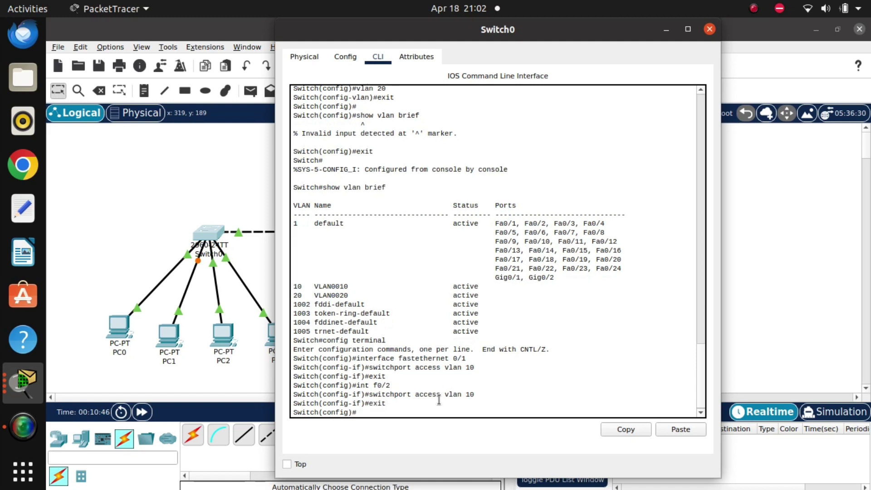
left_click(666, 30)
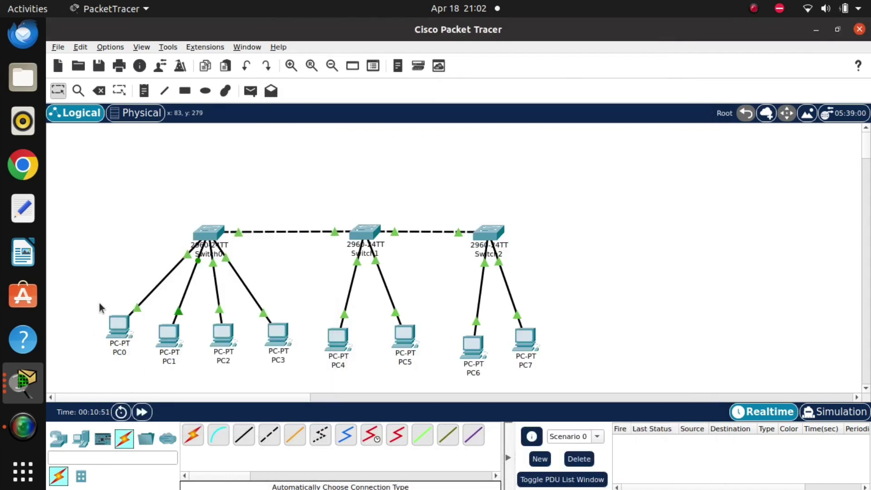
left_click_drag(99, 302, 190, 372)
left_click(121, 254)
mouse_move(201, 235)
left_click_drag(200, 347, 296, 336)
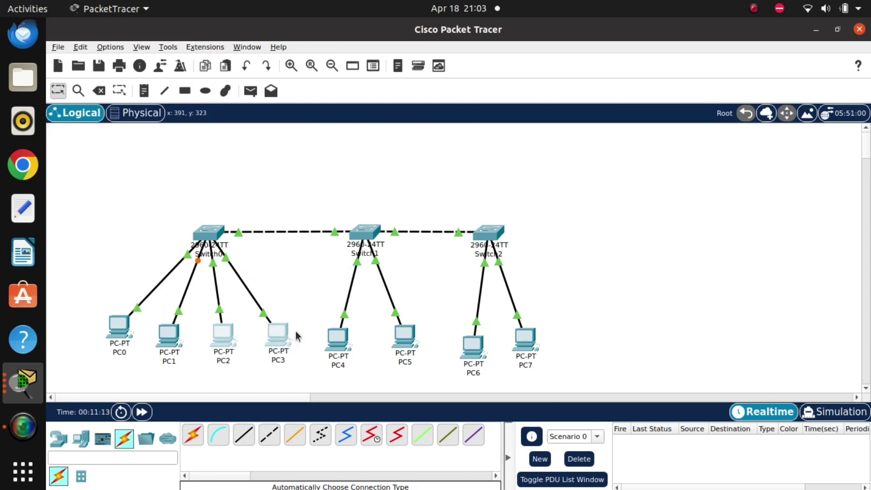
left_click(289, 313)
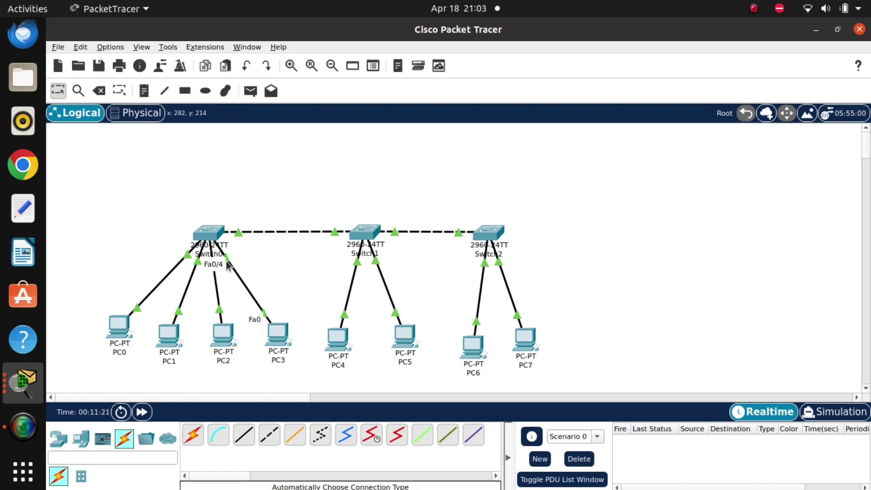
Reopen Switch0's command line, assign interface f0/3 to VLAN 20 with switchport access vlan 20 and exit interface configuration
left_click(211, 234)
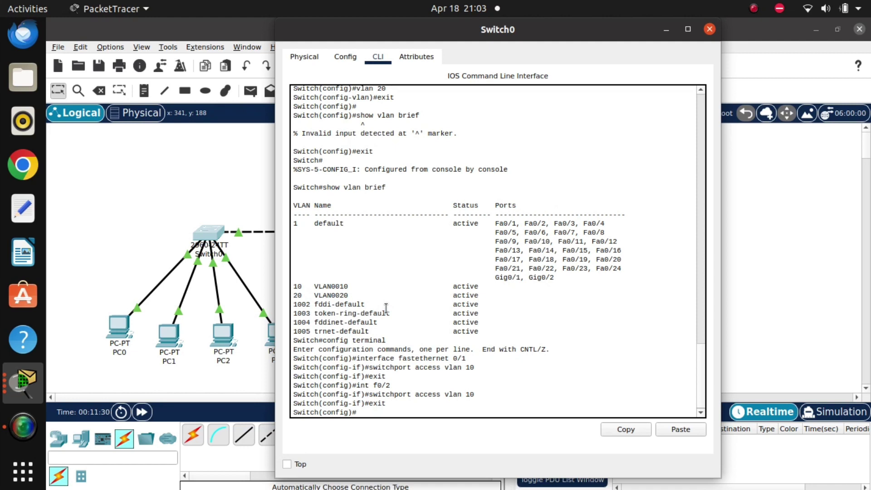
type("int f0/3")
key("Return")
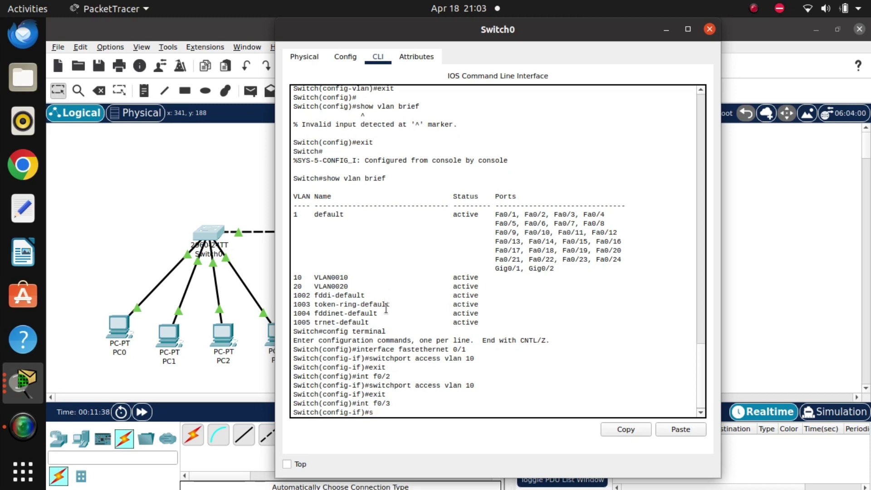
type("switch")
key("BackSpace")
key("BackSpace")
key("BackSpace")
type("tchport access vlan ")
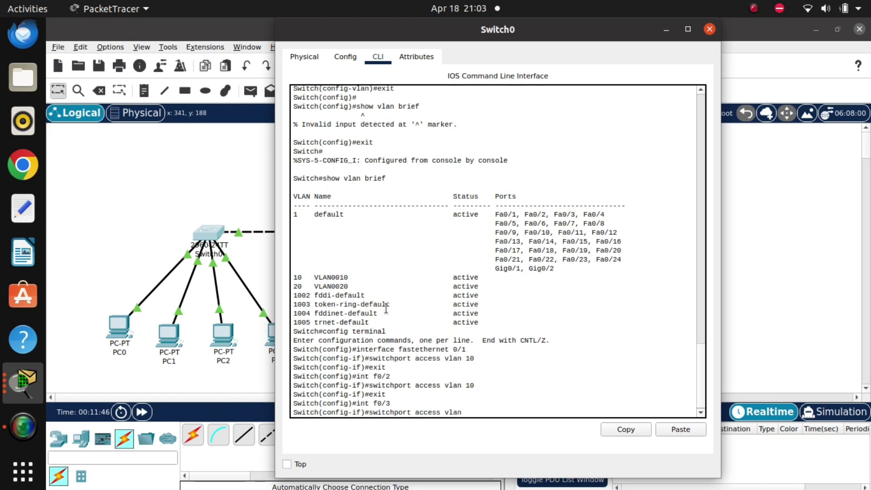
type("20")
key("Return")
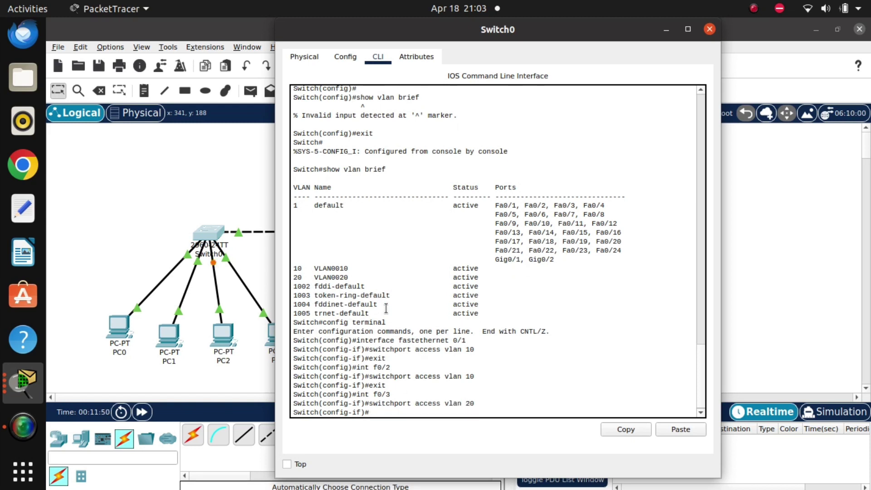
type("exit")
key("Return")
Assign Switch0's interface f0/4 to VLAN 20, exit interface configuration and minimize the switch window
key("Up")
key("Up")
key("Up")
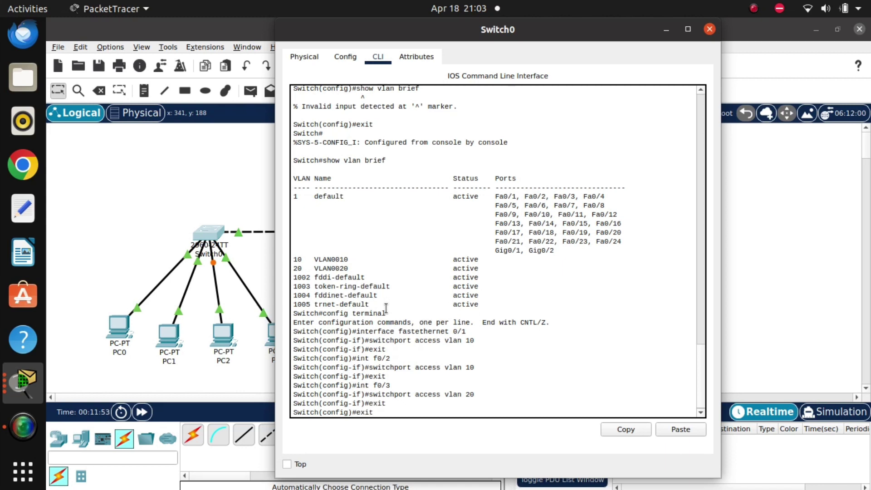
key("BackSpace")
type("4")
key("Return")
key("Up")
key("Up")
key("Up")
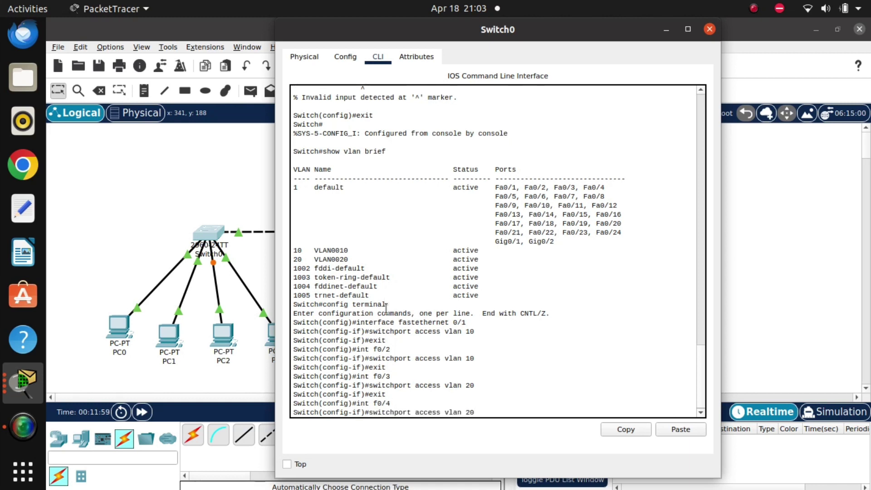
key("Return")
type("exit")
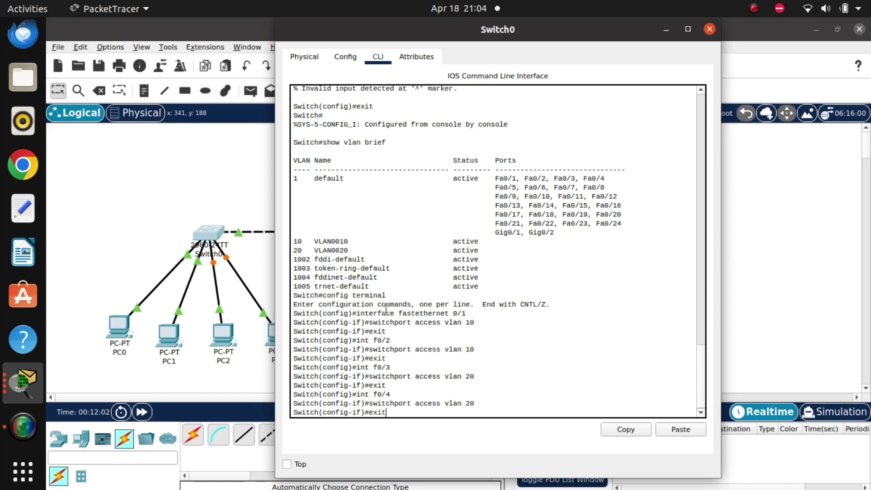
key("Return")
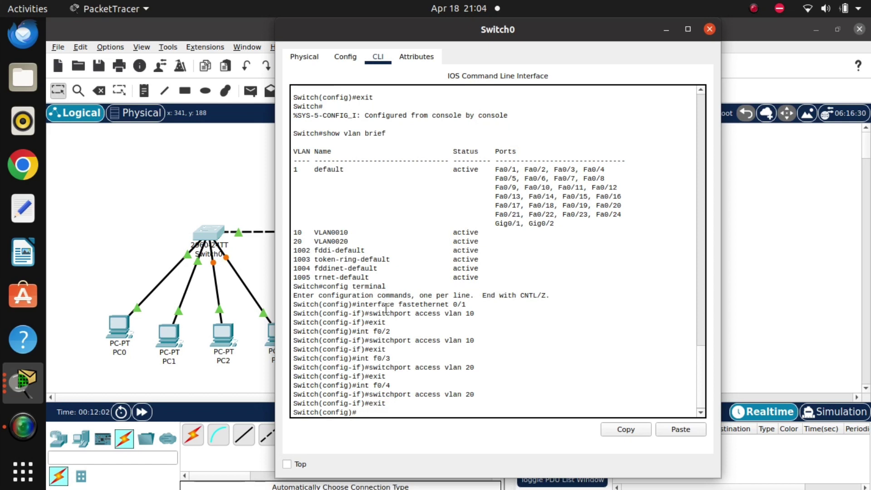
left_click(666, 31)
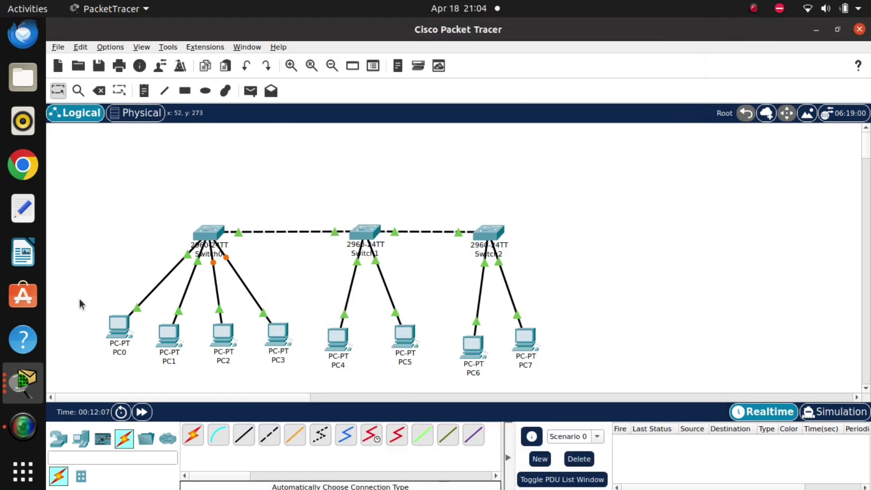
left_click_drag(80, 299, 296, 360)
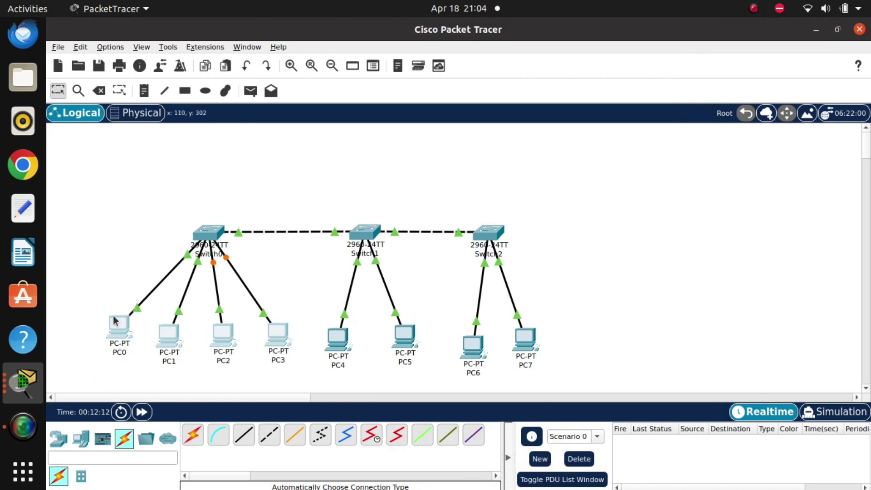
left_click(104, 303)
left_click_drag(80, 304, 304, 334)
left_click(190, 366)
left_click(323, 273)
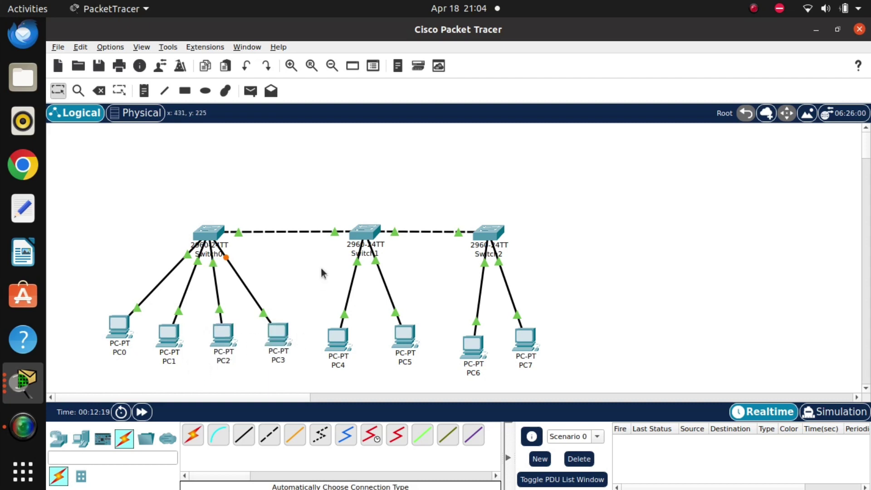
left_click_drag(335, 358, 344, 333)
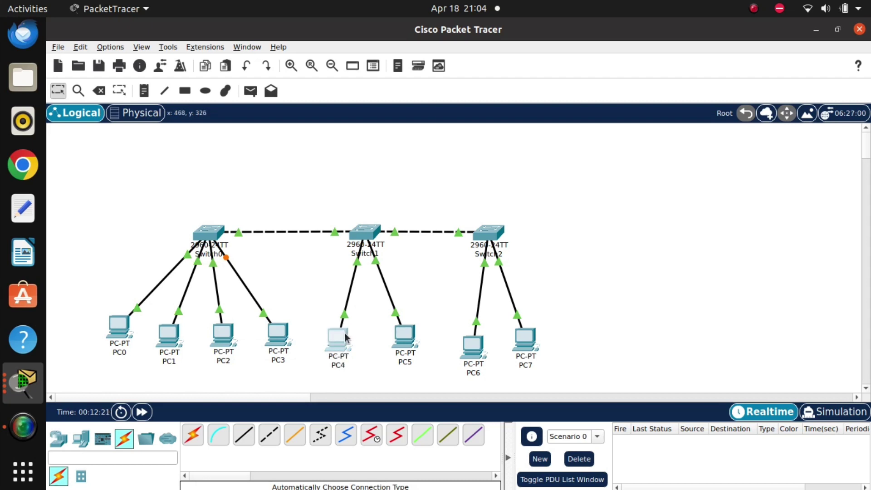
left_click(395, 373)
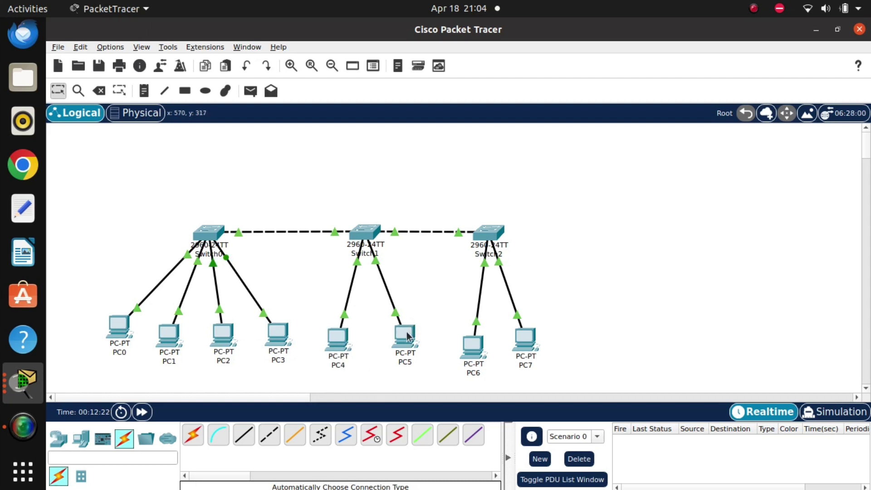
left_click_drag(382, 372, 424, 325)
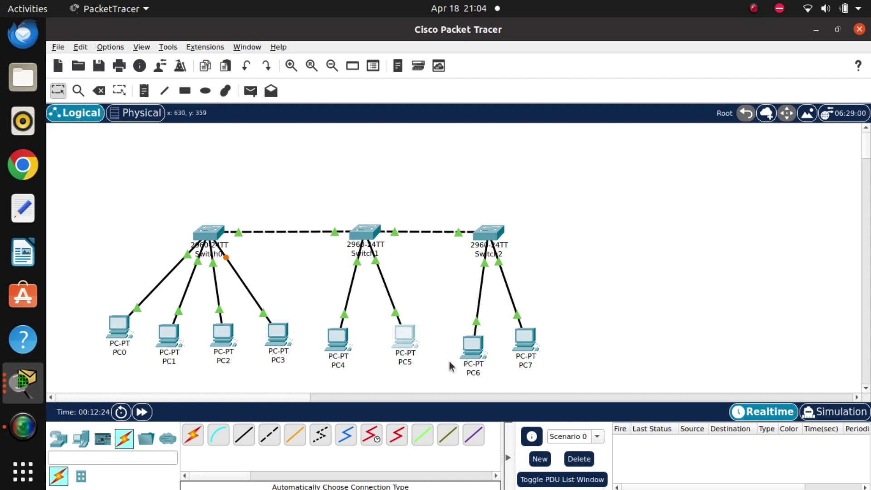
left_click(452, 369)
left_click_drag(452, 369, 486, 346)
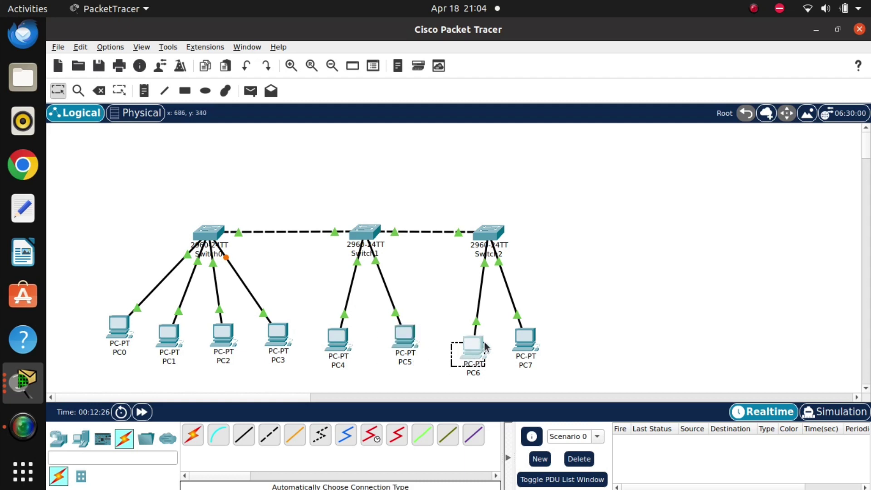
left_click(507, 362)
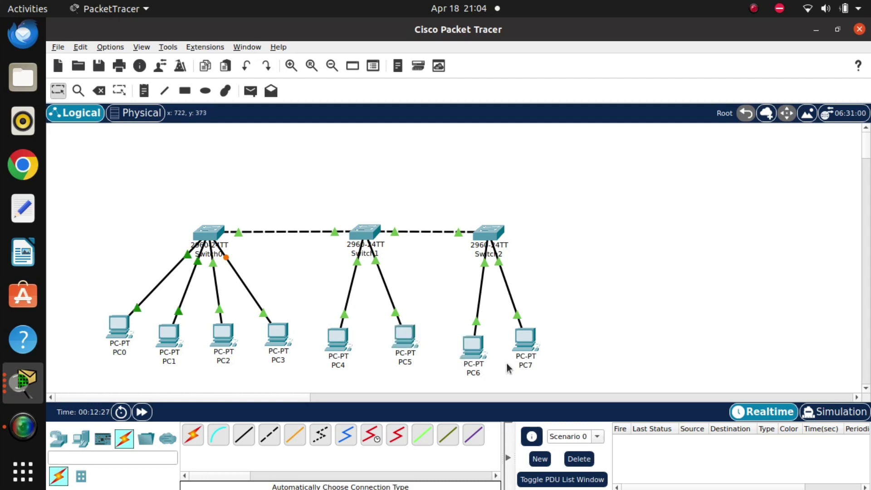
left_click_drag(563, 352, 486, 328)
left_click(552, 296)
left_click(341, 338)
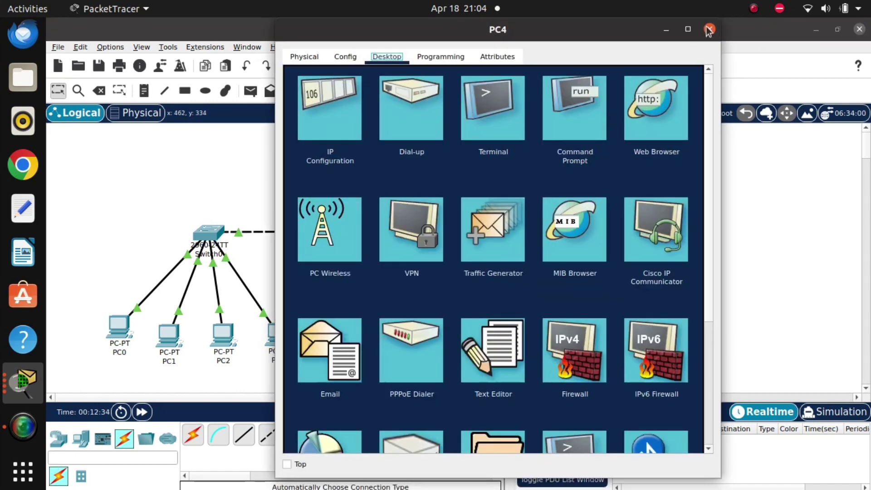
left_click(709, 30)
Open Switch1's command line, assign interface f0/1 to VLAN 10 with switchport access vlan 10 and exit interface configuration
left_click(372, 230)
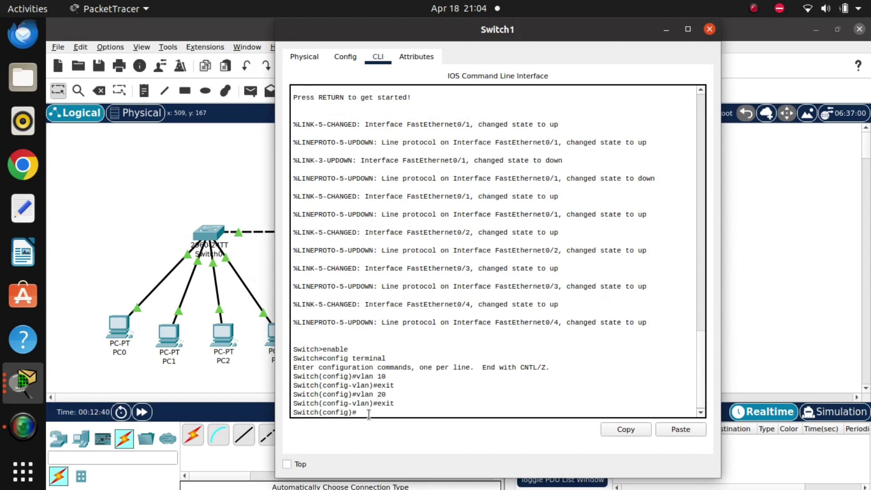
type("int")
left_click(666, 25)
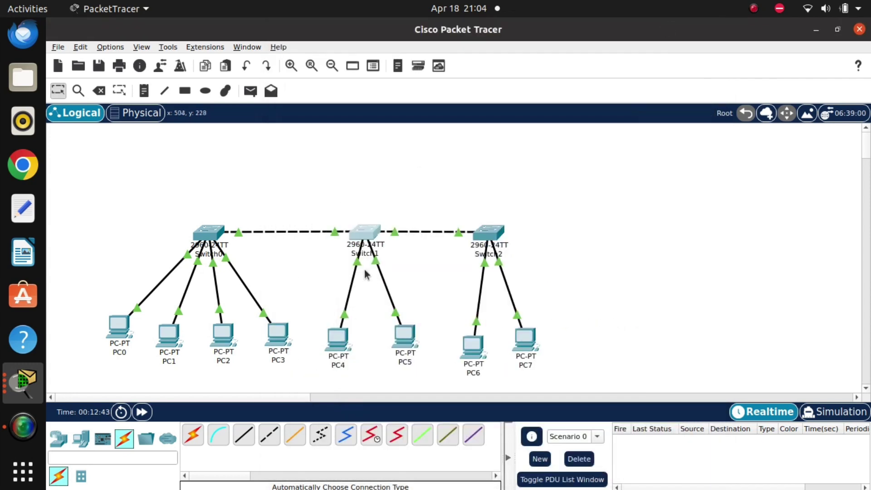
mouse_move(358, 264)
left_click(369, 229)
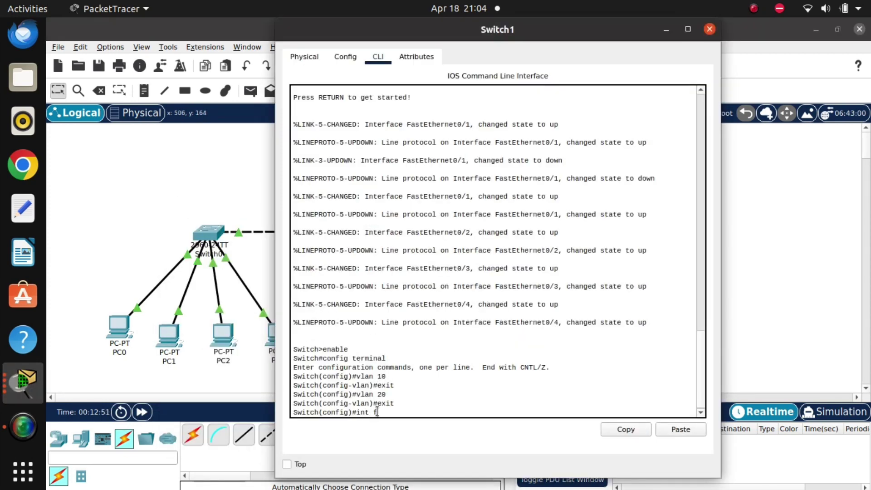
type("/1")
key("Return")
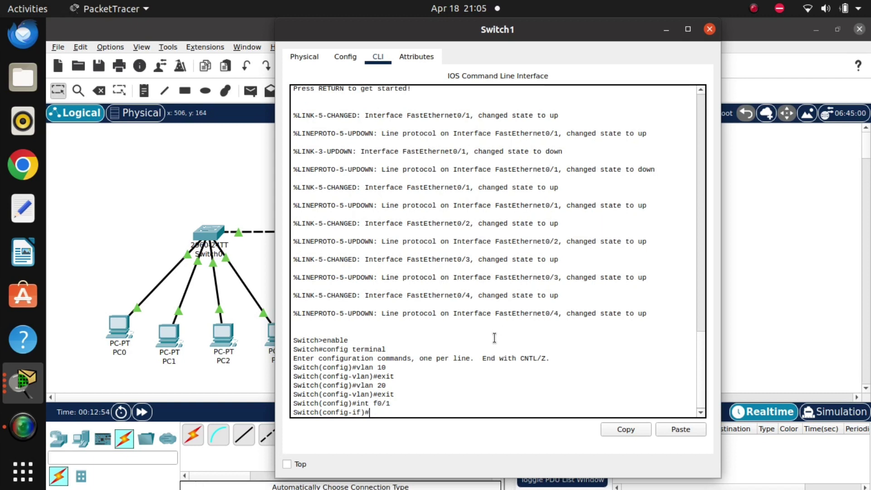
type("switchport a")
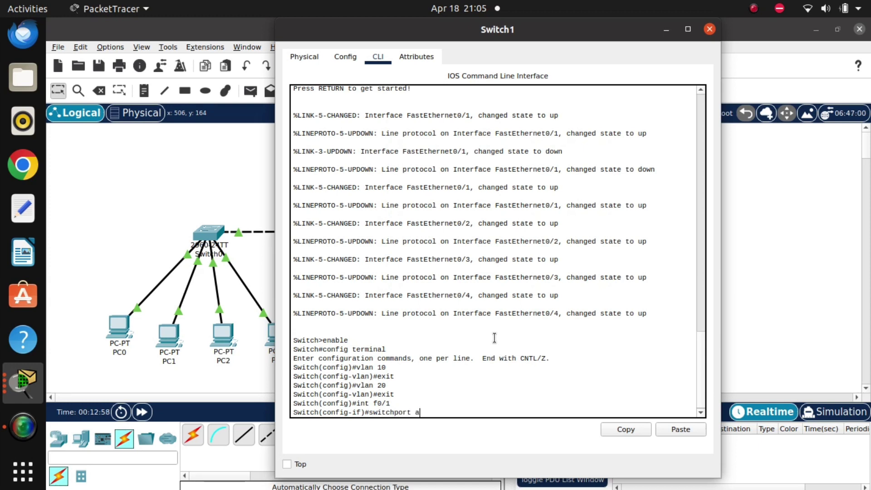
type("ccess vlan 10")
key("Return")
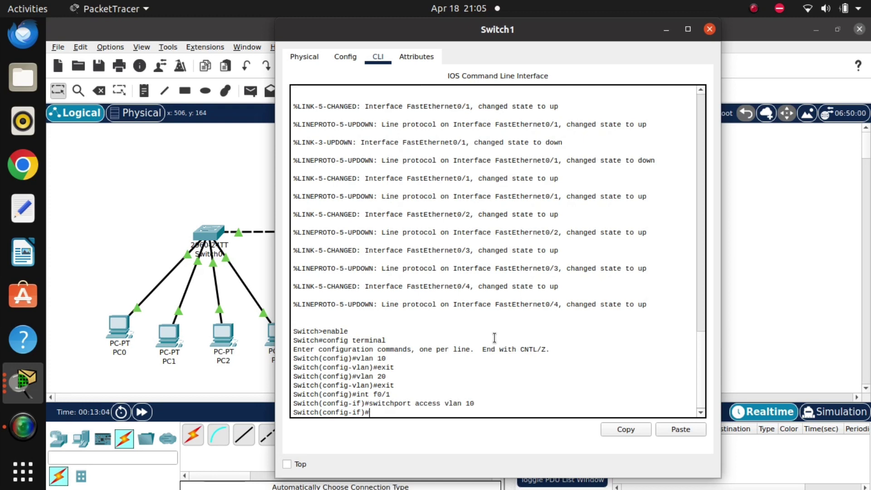
type("exit")
key("Return")
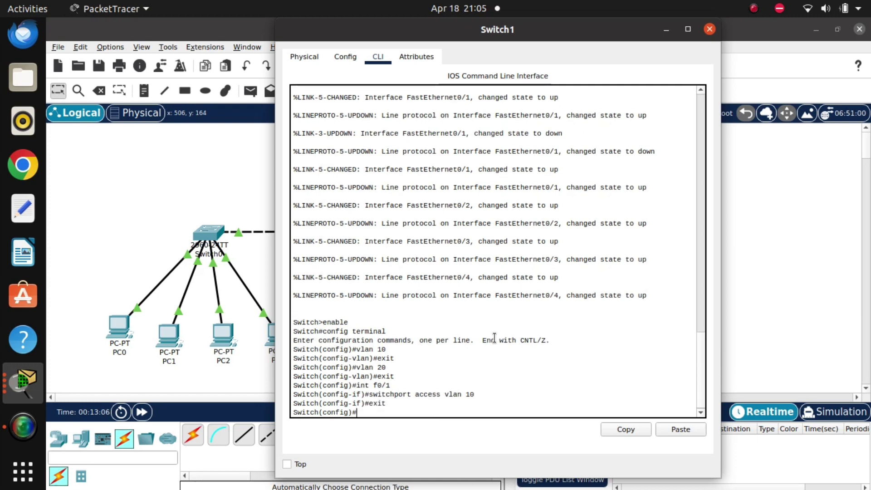
Assign Switch1's interface f0/2 to VLAN 20 with switchport access vlan 20, exit interface configuration and minimize the switch window
key("Up")
key("Up")
key("Up")
key("BackSpace")
type("3")
key("BackSpace")
key("Return")
type("switchport access vlan 10")
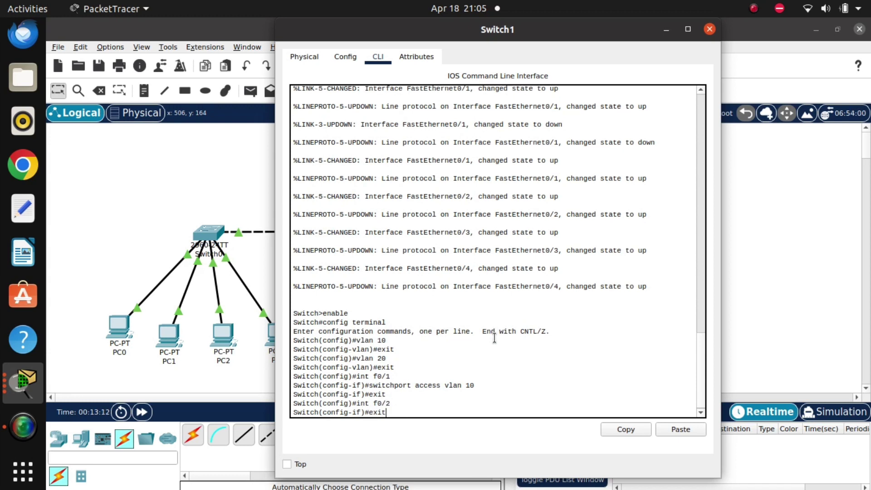
key("BackSpace")
key("BackSpace")
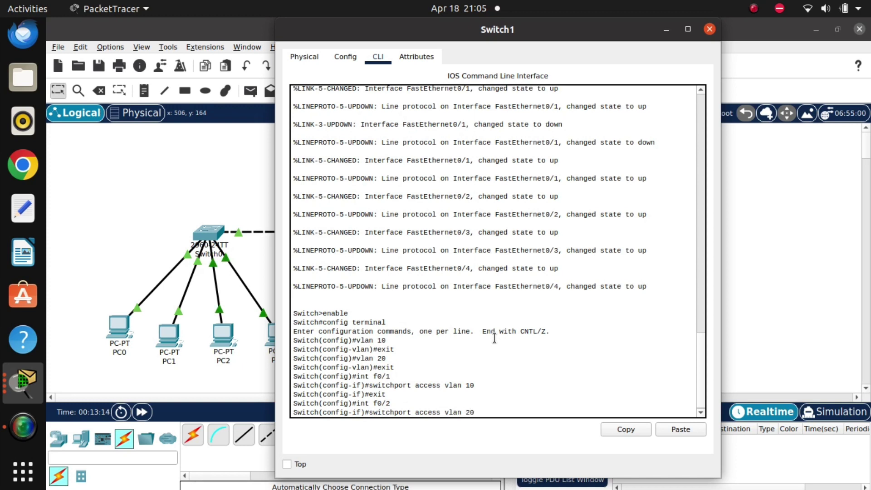
type("20")
key("Return")
type("exit")
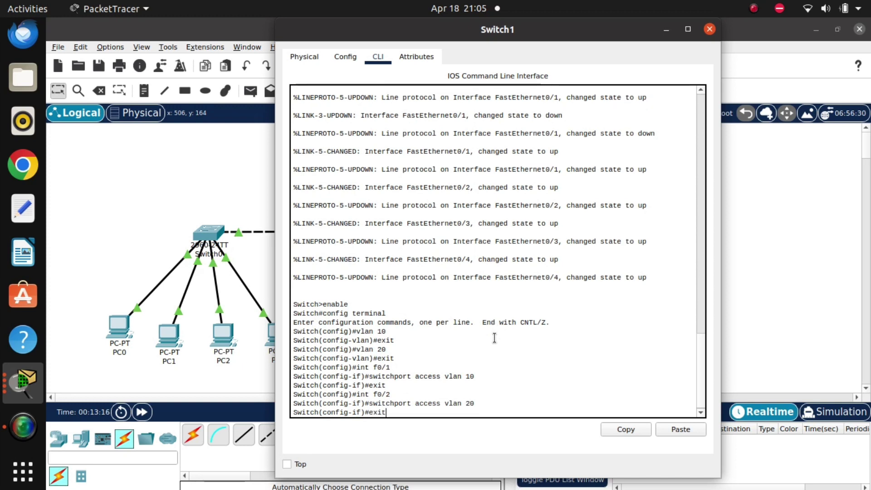
key("Return")
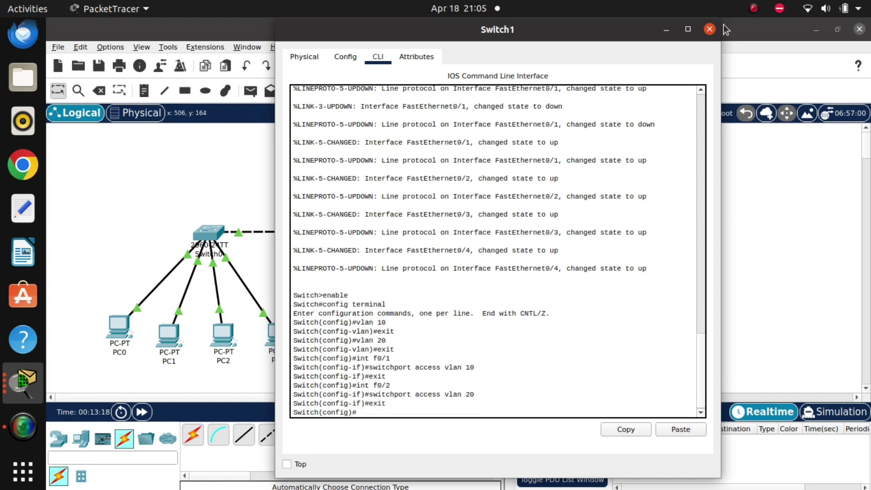
left_click(665, 30)
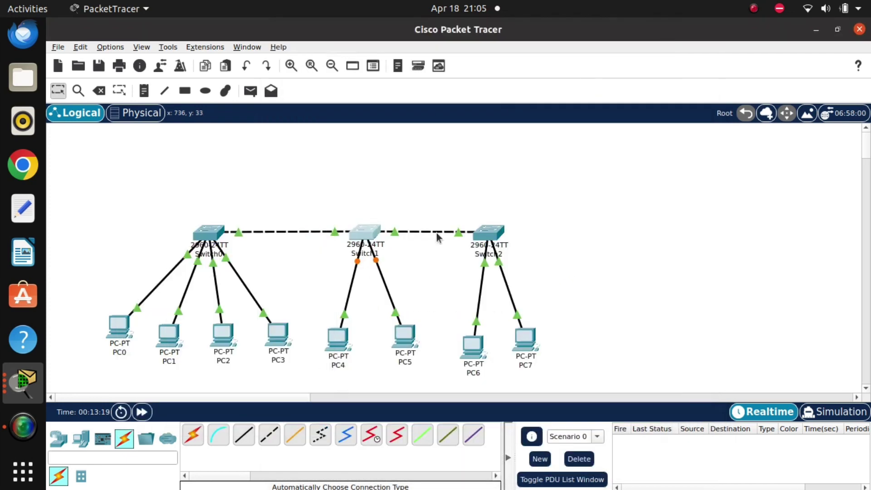
Open Switch2's command line and enter global configuration mode with config t
left_click(489, 232)
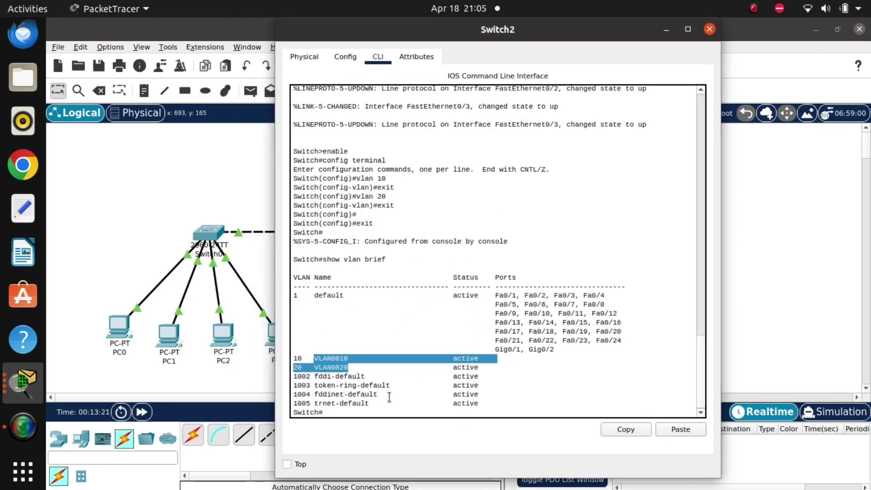
left_click(367, 416)
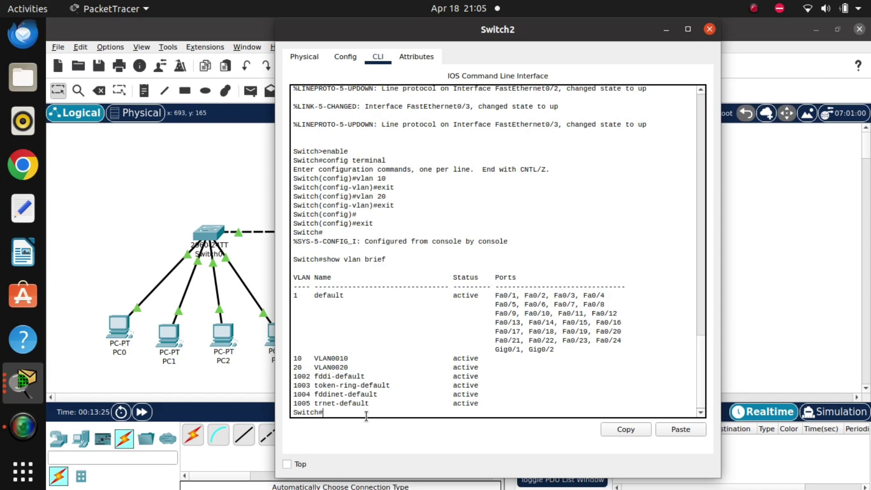
type("enab")
key("BackSpace")
key("BackSpace")
key("BackSpace")
type("config t")
key("Return")
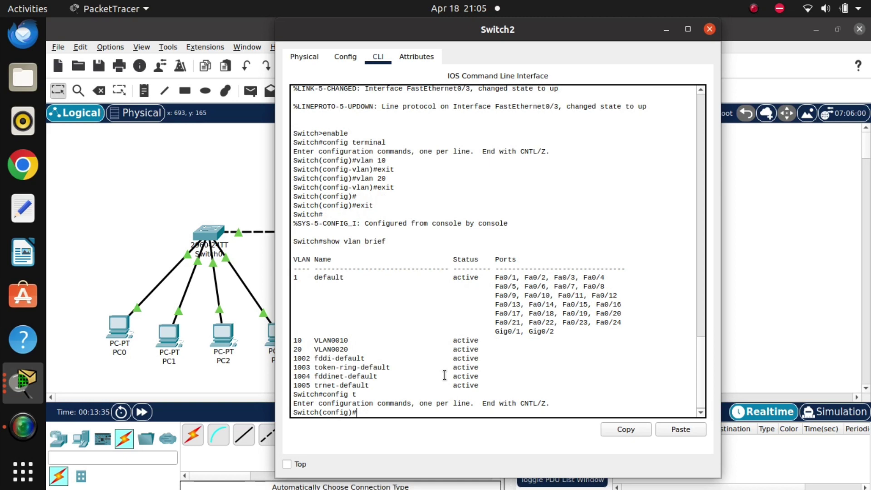
Assign Switch2's interface f0/1 to VLAN 10 with switchport access vlan 10 and exit interface configuration
type("int f0/1")
key("Return")
type("swit")
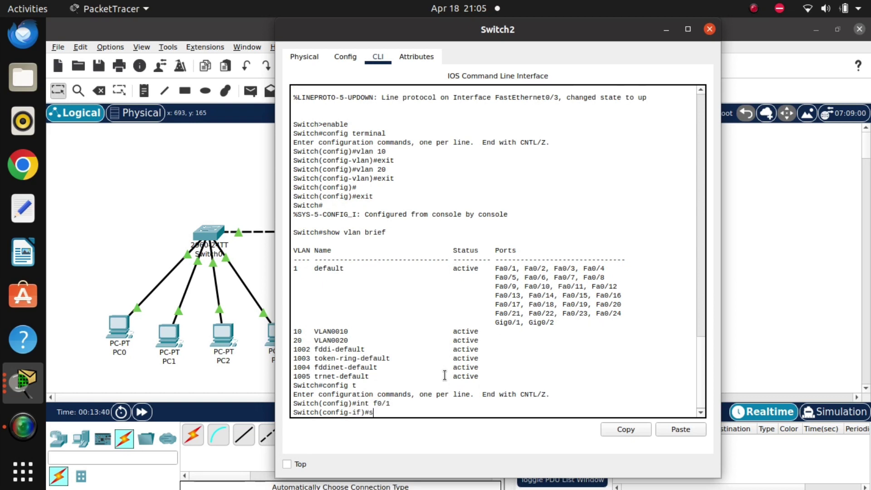
type("chport access")
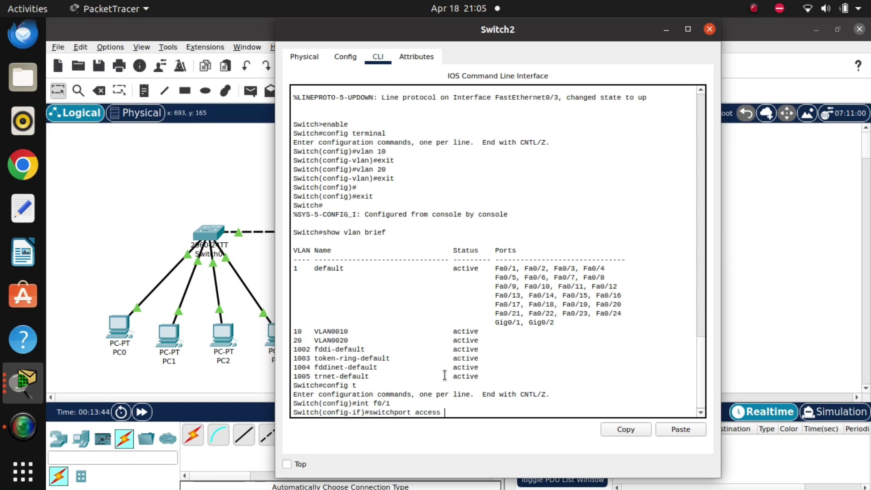
type(" vlan 10")
key("Return")
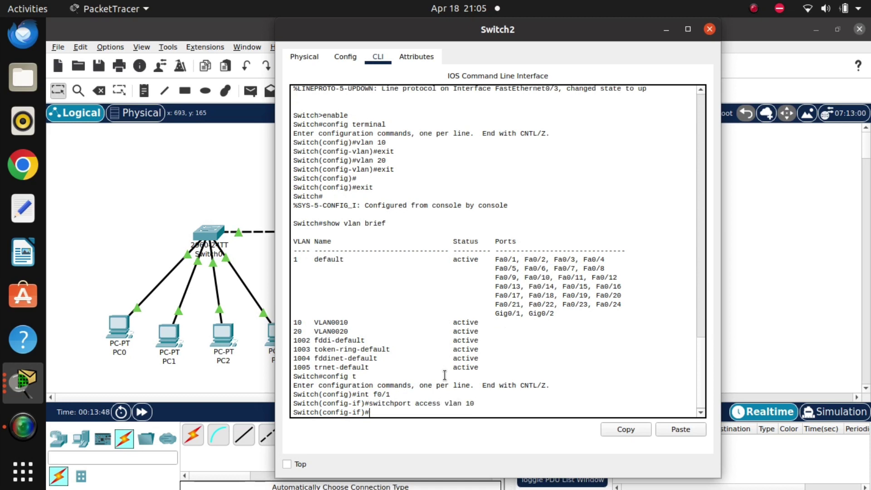
type("exit")
key("Return")
Assign Switch2's interface f0/2 to VLAN 20 with switchport access vlan 20, exit interface configuration and minimize its window
type("switchport access vlan 10")
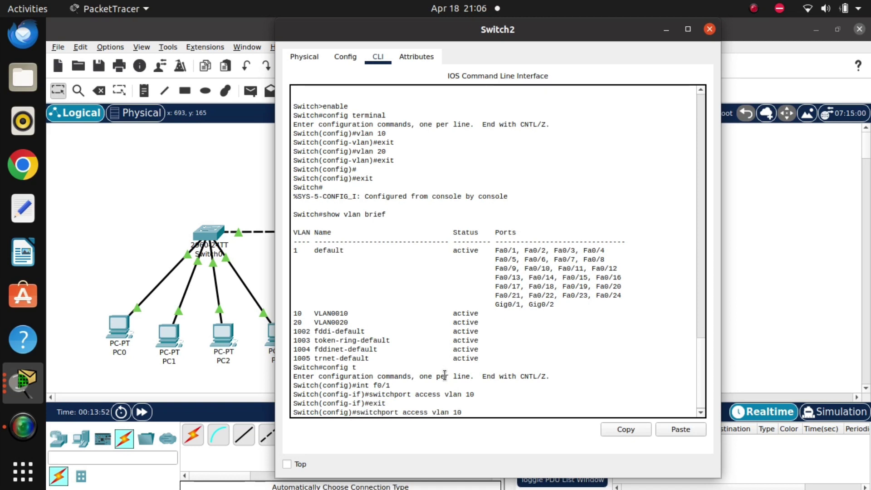
key("Up")
key("BackSpace")
type("2")
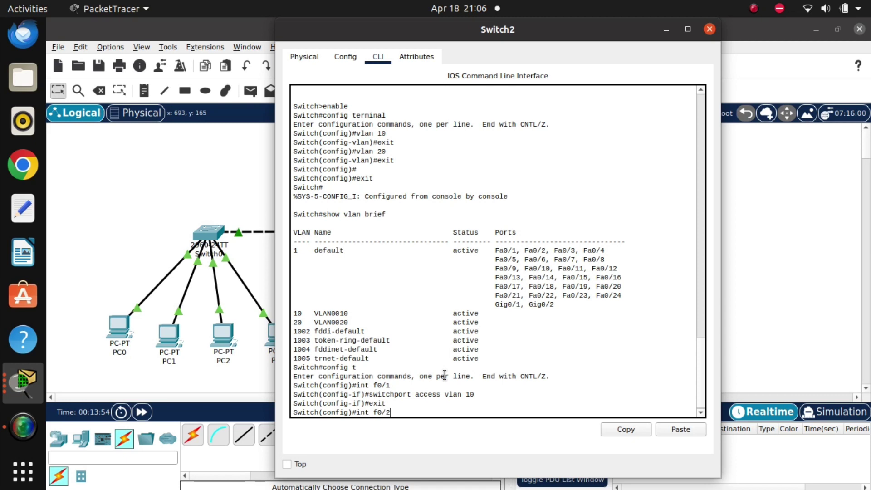
key("Return")
key("Up")
key("Up")
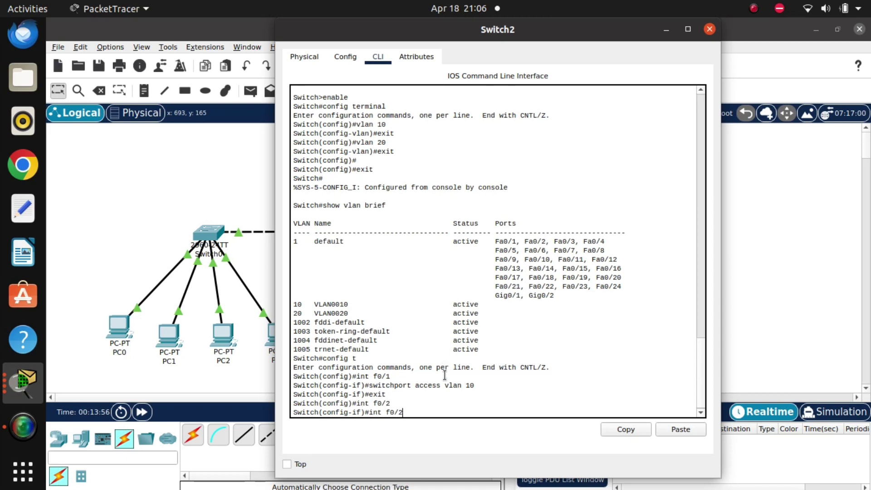
key("BackSpace")
key("BackSpace")
type("20")
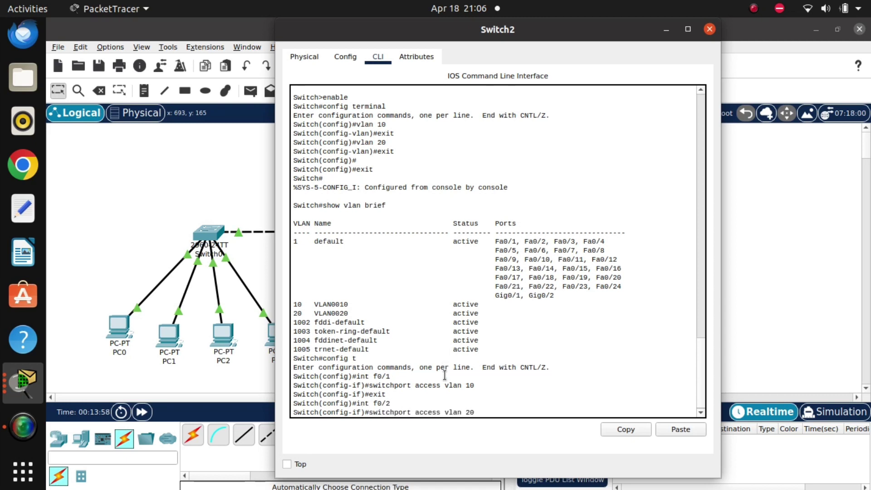
key("Return")
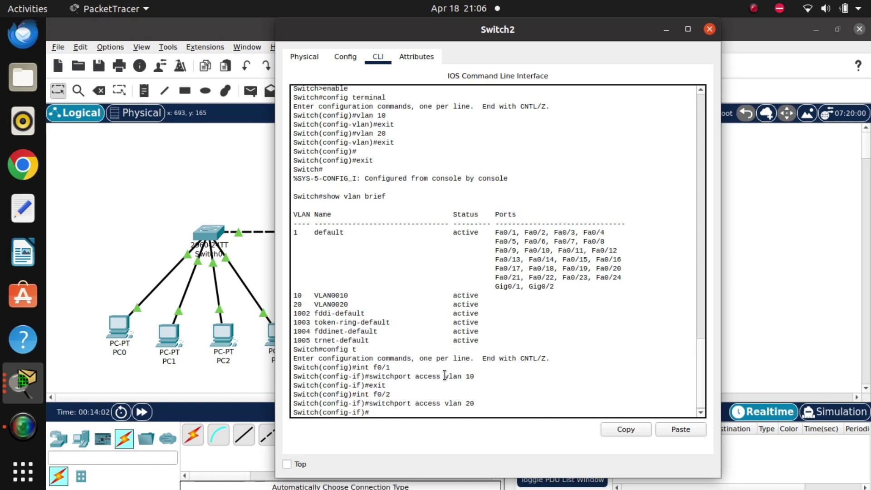
type("exit")
key("Return")
key("Return")
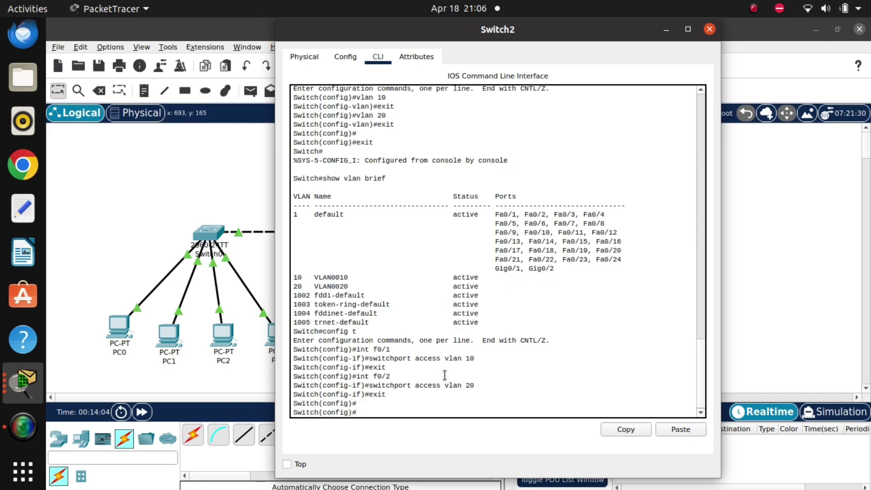
left_click(666, 30)
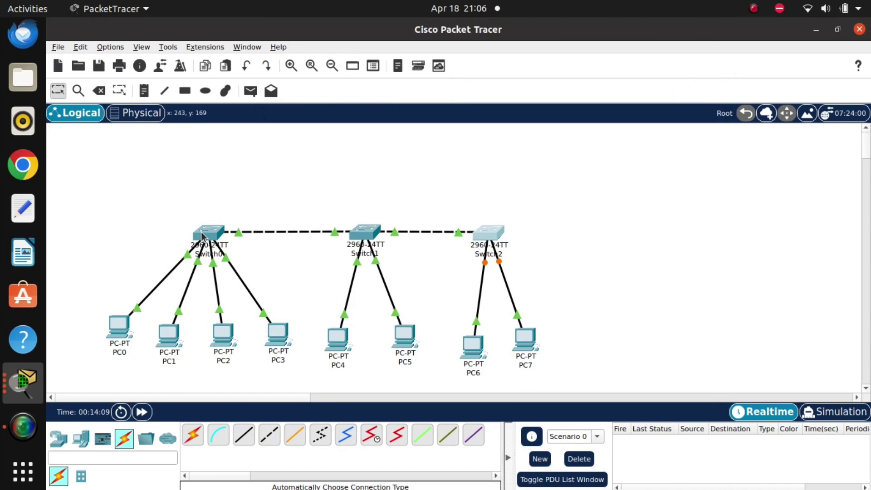
Examine the switches' port VLAN assignments and the port labels on the inter-switch links, dismissing the network connection notification
mouse_move(202, 236)
mouse_move(366, 235)
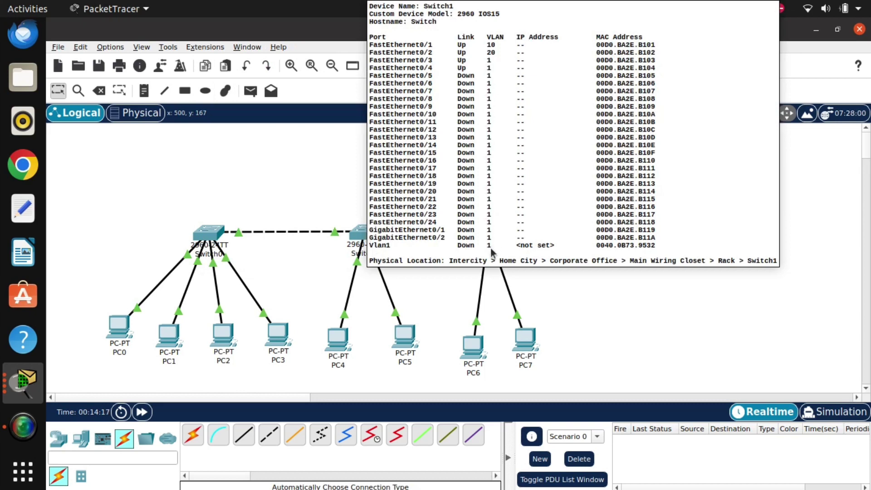
mouse_move(487, 235)
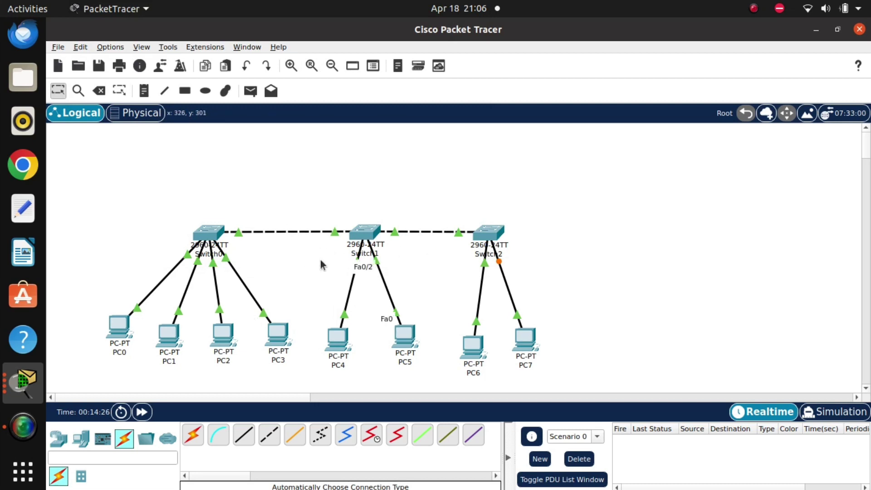
mouse_move(609, 40)
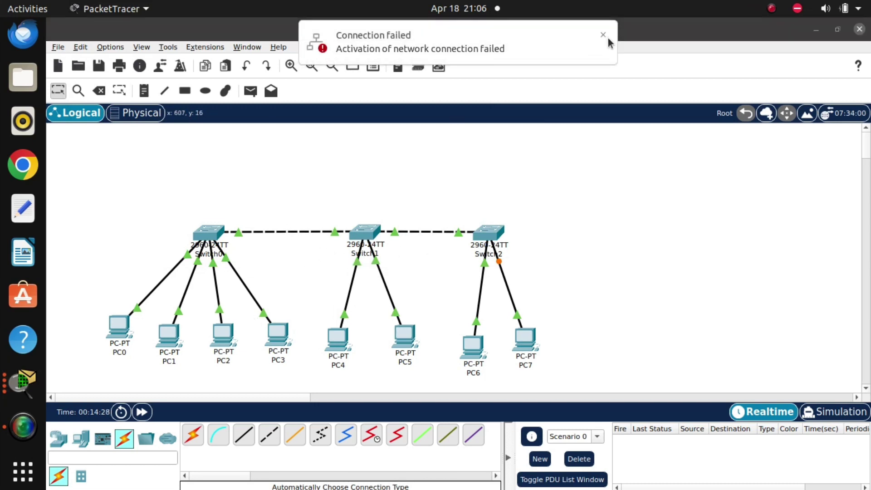
left_click(601, 35)
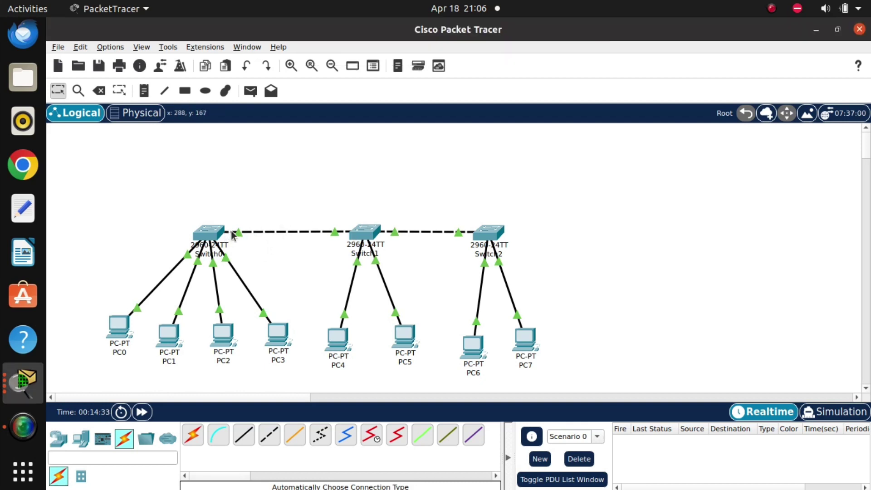
mouse_move(241, 232)
mouse_move(396, 232)
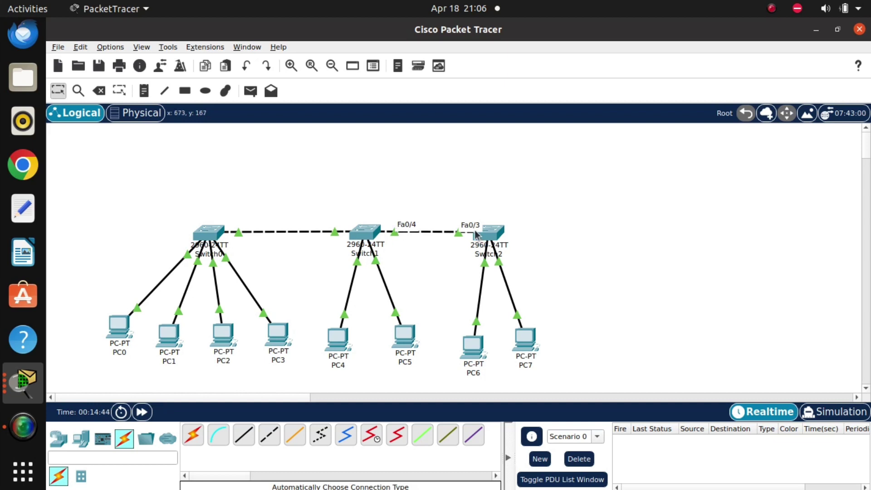
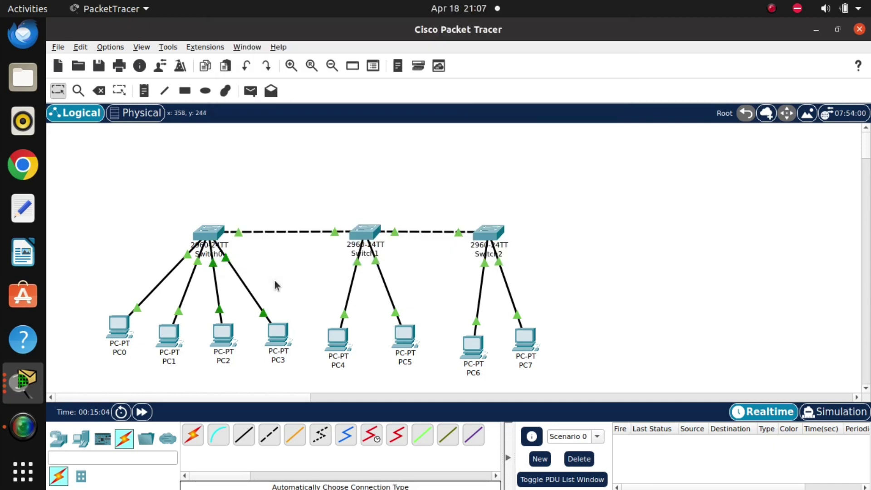
mouse_move(274, 280)
left_mouse_down()
mouse_move(249, 251)
mouse_move(276, 265)
left_mouse_up()
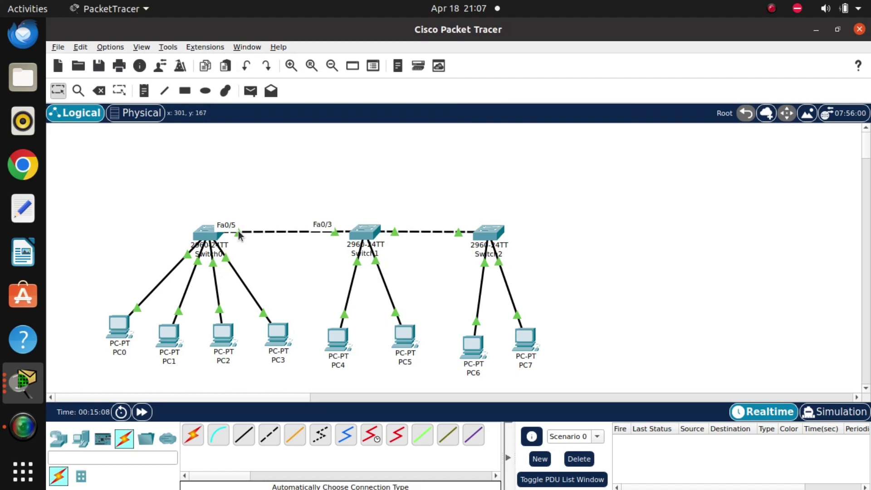
Open Switch0's command line and set interface f0/5 to trunk mode with switchport mode trunk
left_click(203, 235)
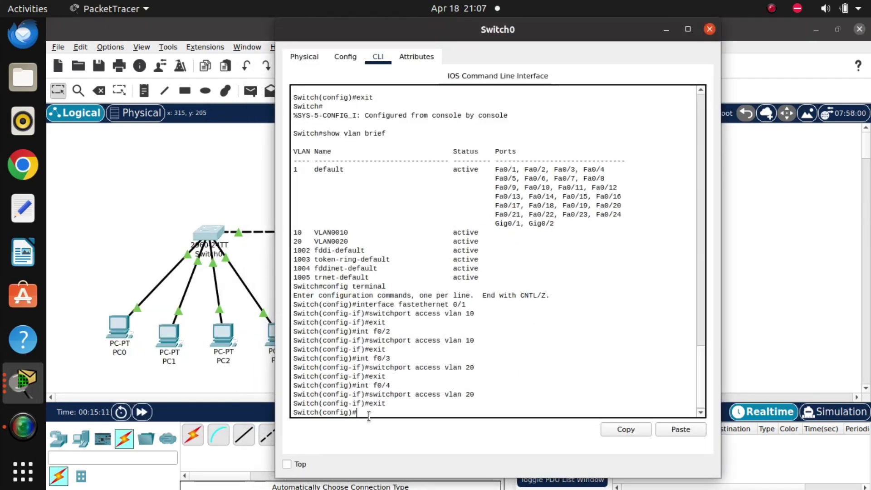
type("int f0/")
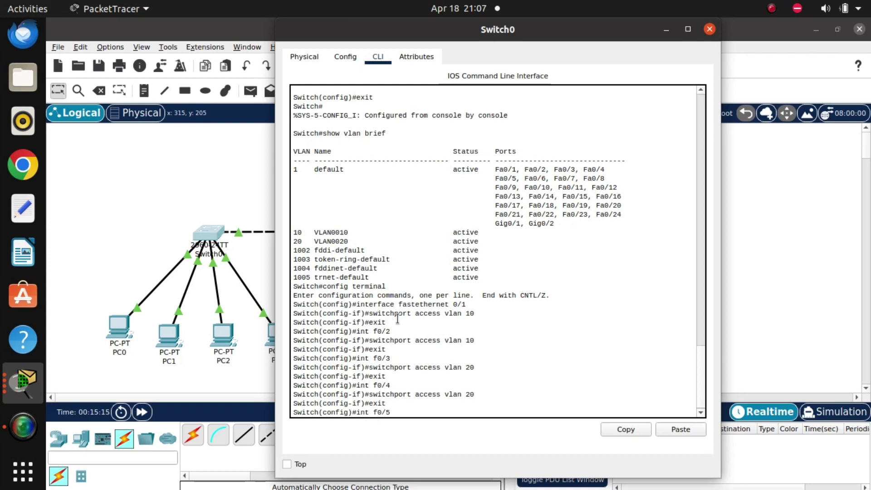
type("5")
key("Return")
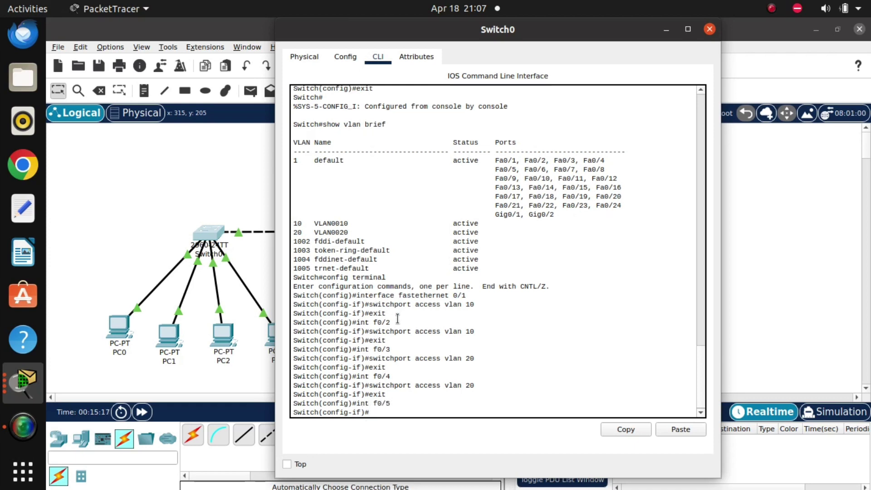
type("switchport mode trunk")
key("Return")
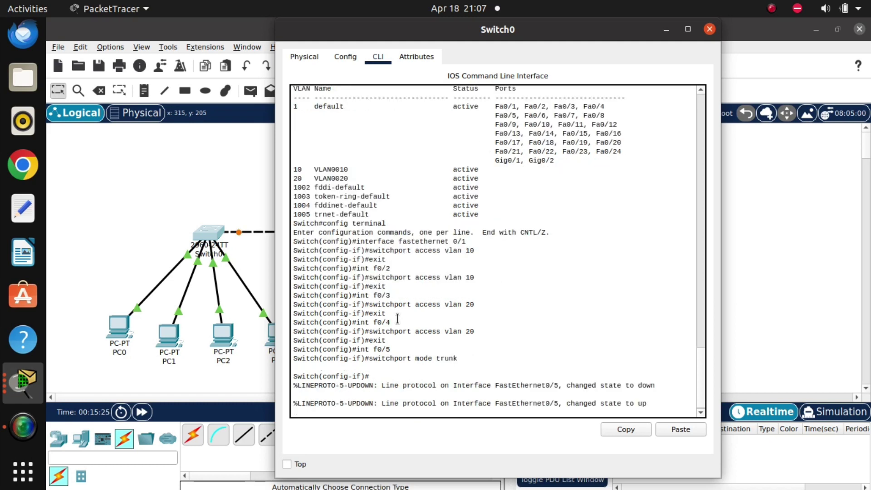
key("Return")
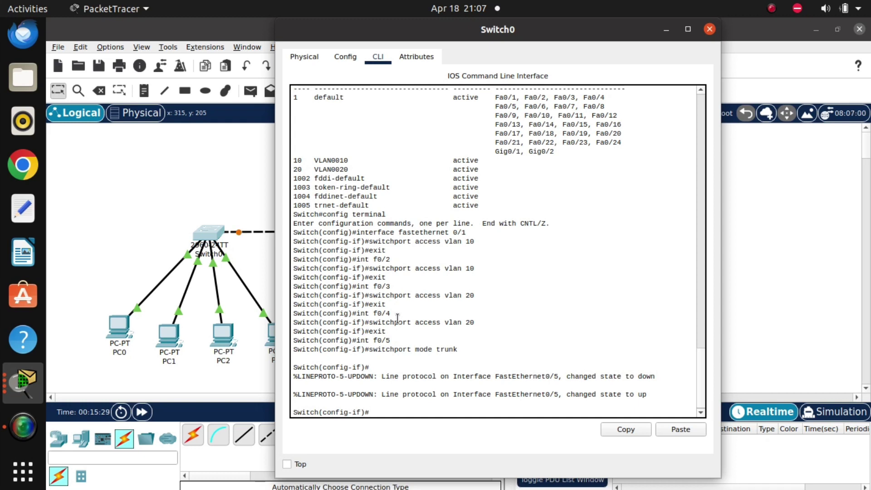
Exit Switch0's interface and global configuration modes back to the privileged prompt and minimize the switch window
type("e")
type("xx")
type("t")
key("Return")
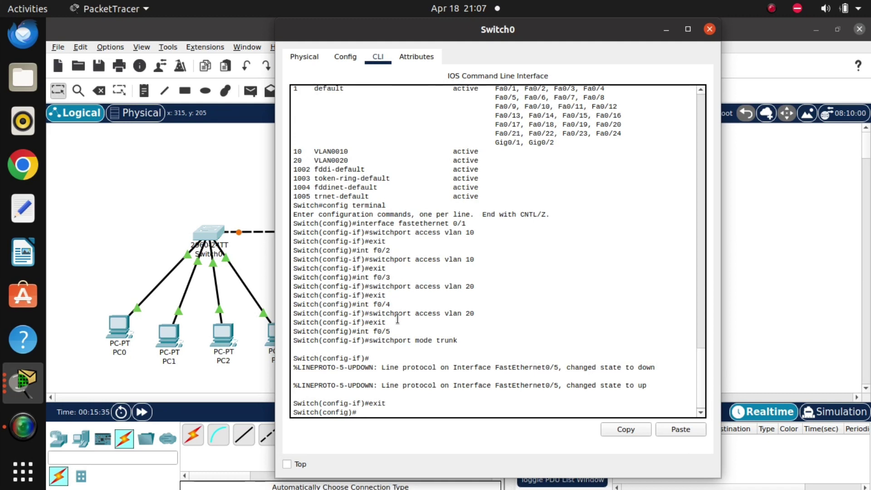
key("BackSpace")
type("exit")
key("Return")
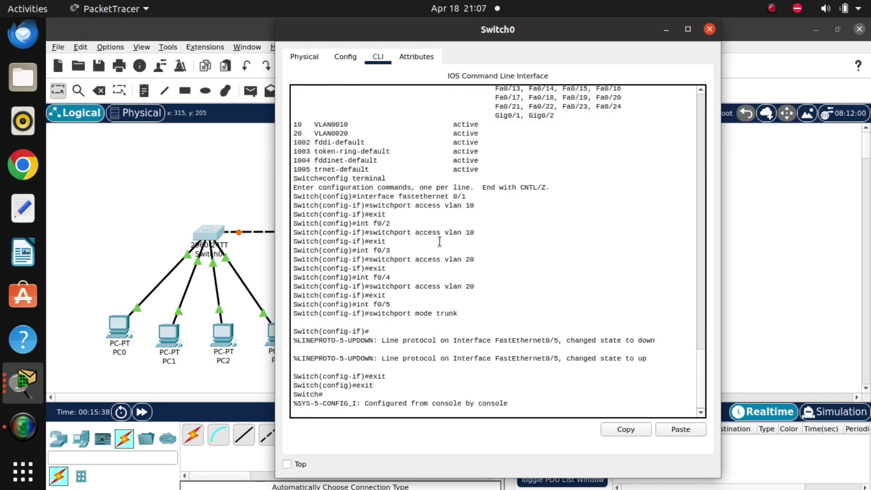
key("Return")
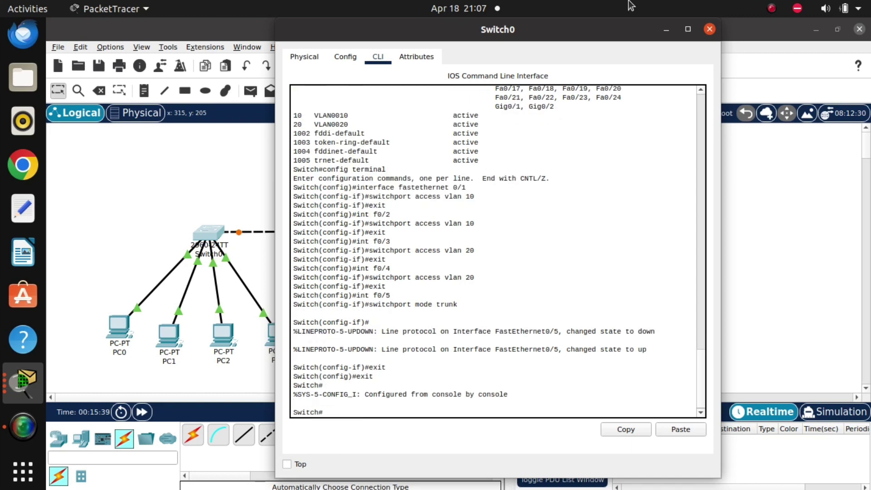
left_click(667, 29)
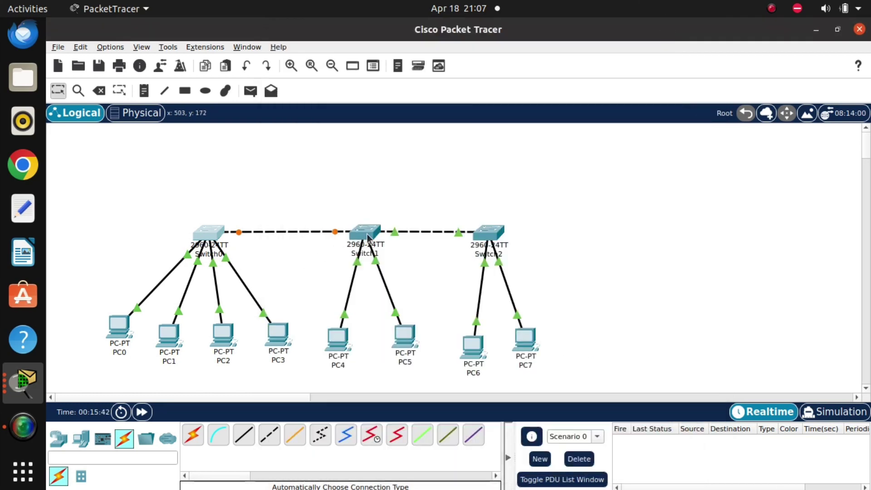
mouse_move(367, 234)
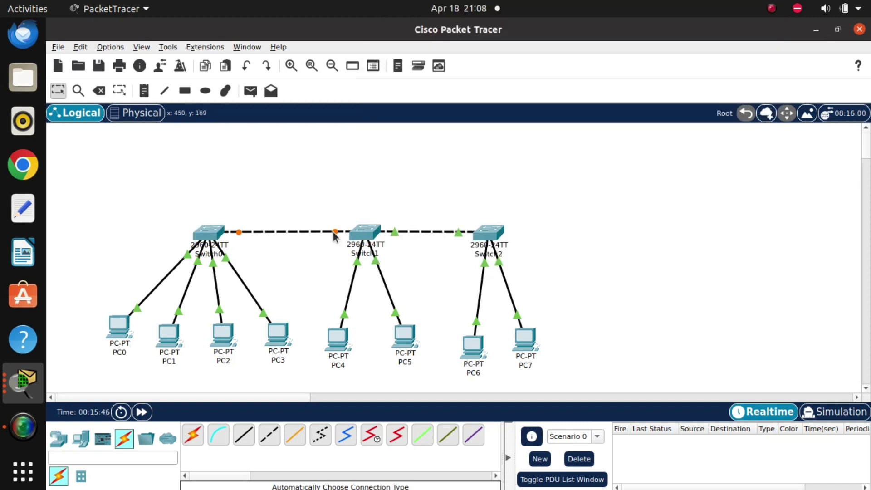
Set Switch1's interface f0/3 to trunk mode with switchport mode trunk, and exit back to the privileged prompt
mouse_move(335, 236)
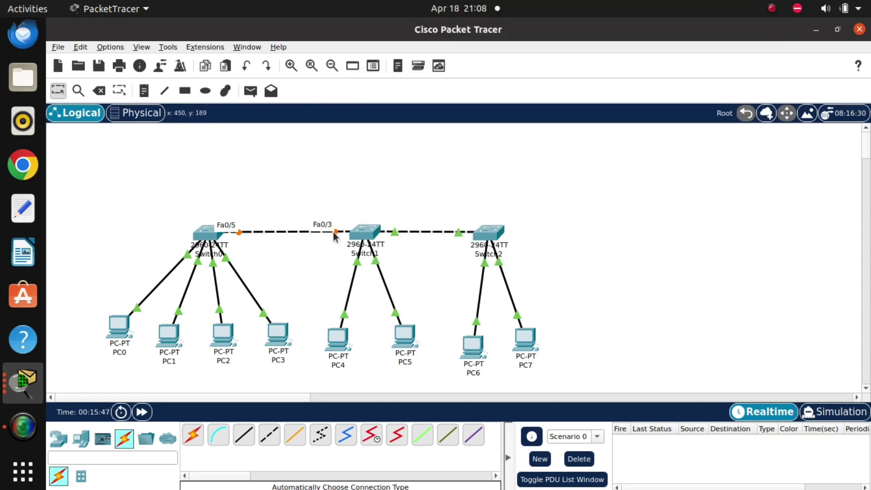
left_click(365, 233)
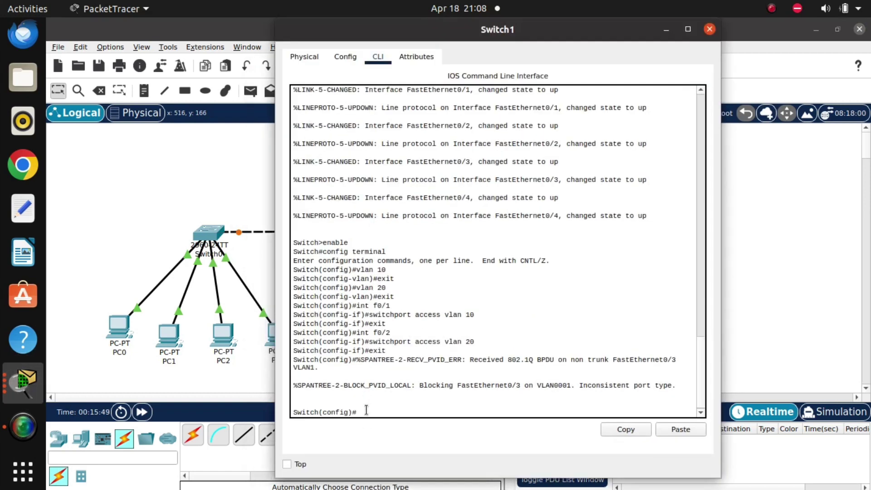
key("Return")
type("int f0/3")
key("Return")
type("swit")
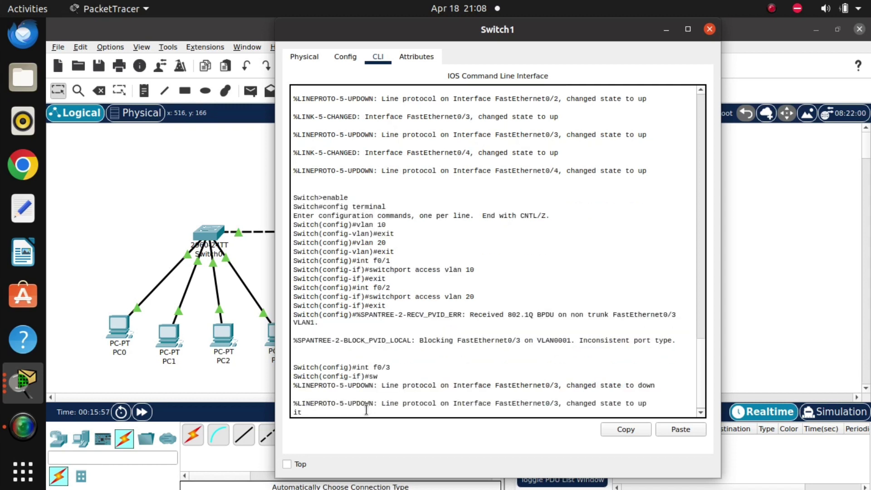
key("Return")
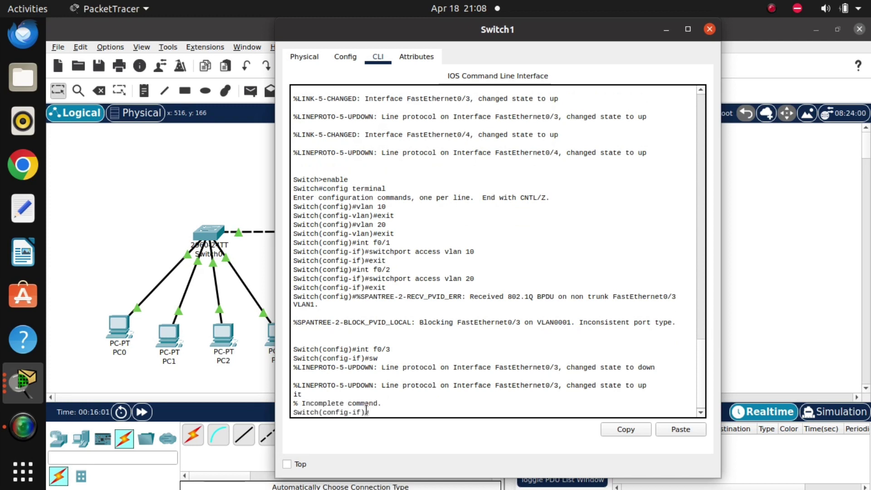
mouse_move(390, 349)
left_mouse_down()
mouse_move(353, 348)
mouse_move(390, 349)
left_mouse_up()
type("swit")
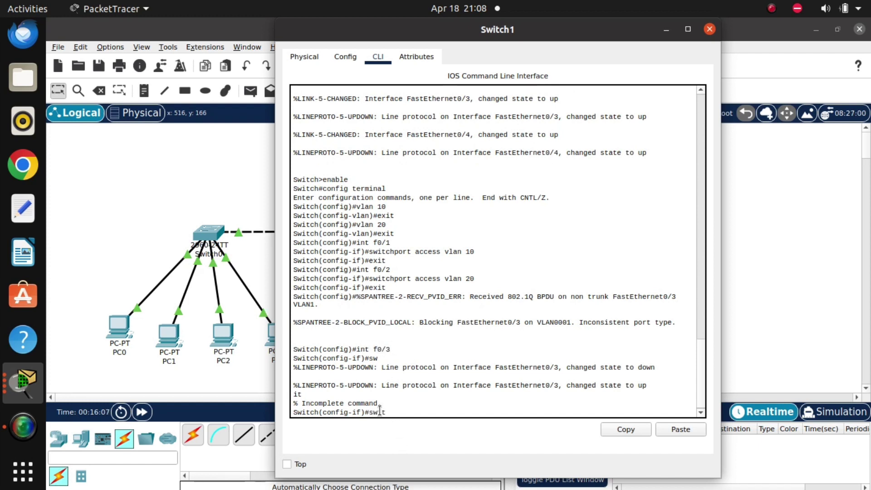
type("chport mode tr")
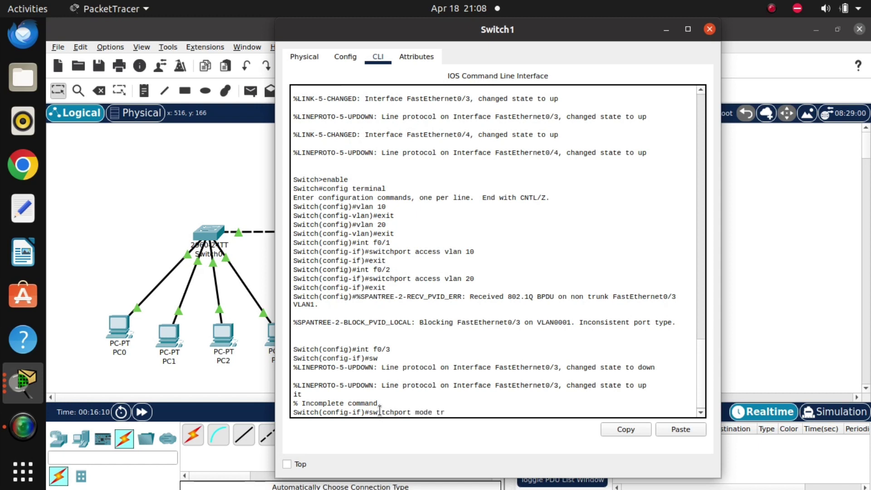
type("unk")
key("Return")
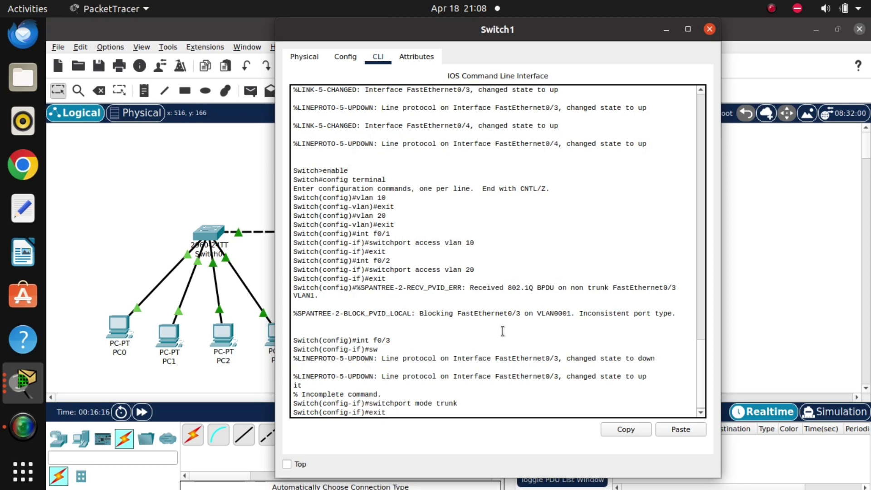
key("Return")
type("exit")
key("Return")
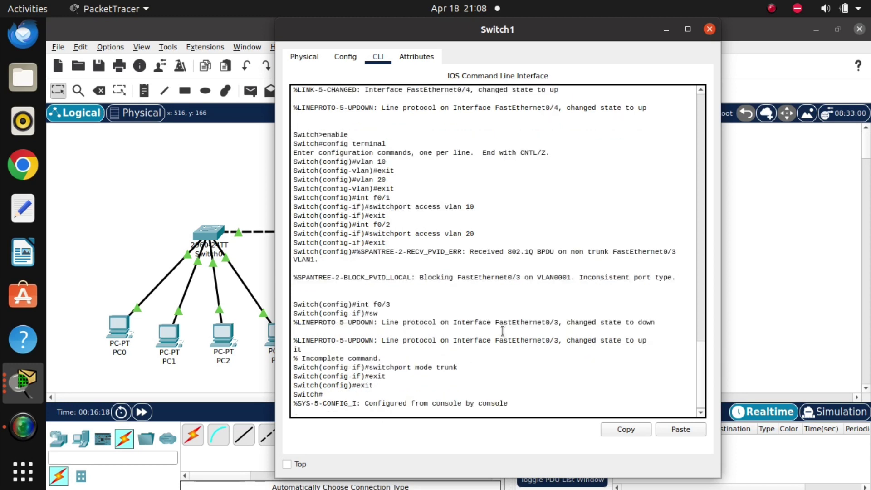
Examine Switch1's trunk ports and allowed VLANs with show int trunk, and close the switch window
key("Return")
type("show")
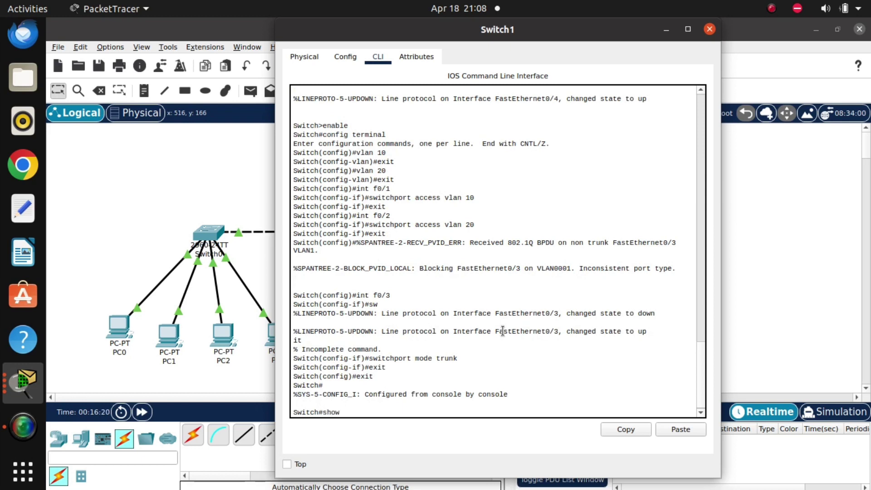
type(" int trunk")
key("Return")
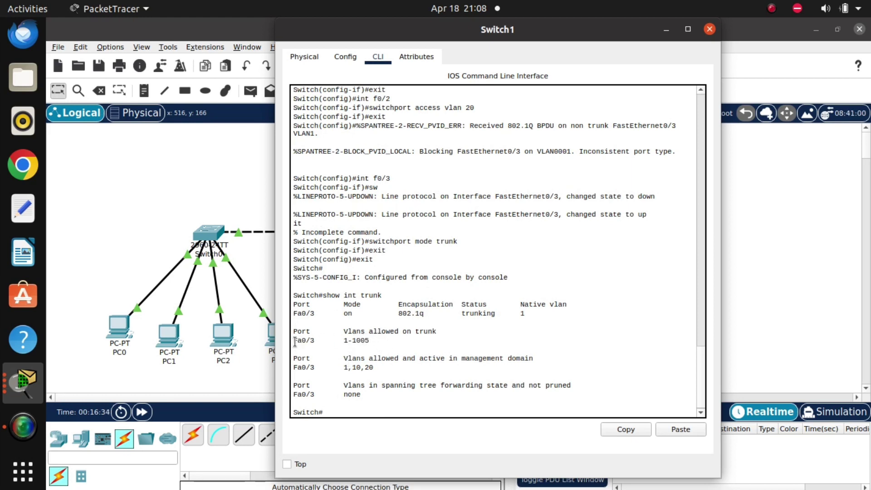
left_click_drag(293, 340, 331, 338)
left_click(715, 27)
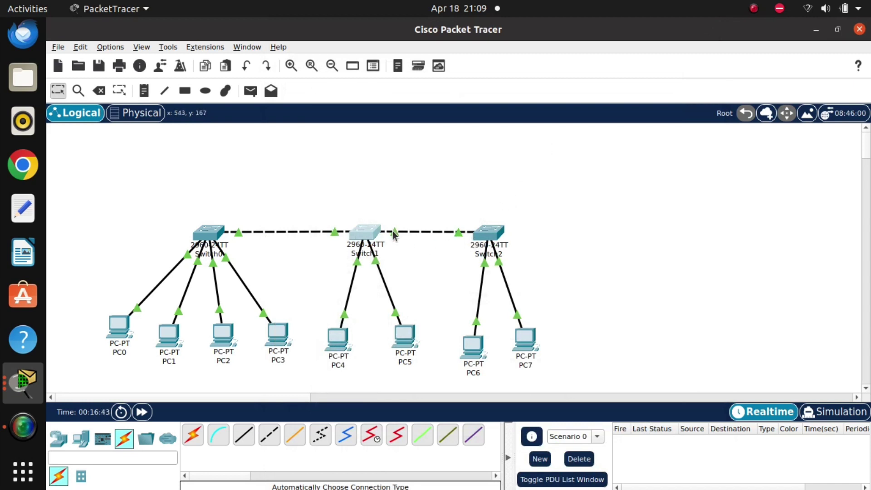
Re-enter Switch1's global configuration, set interface f0/4 to trunk mode with switchport mode trunk, and minimize its window
left_click(363, 234)
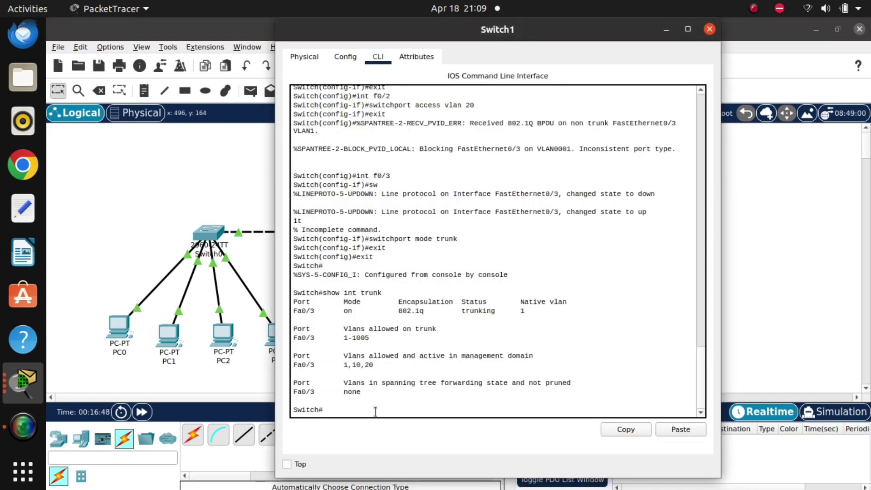
type("config t")
key("Return")
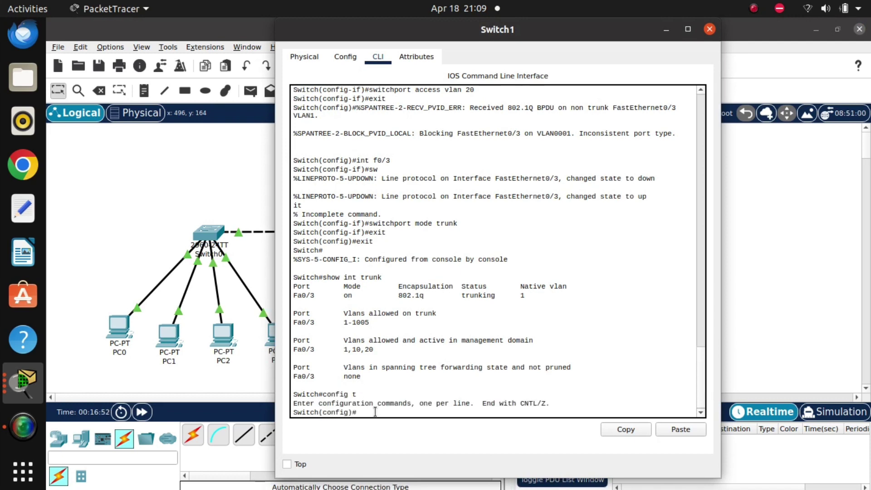
type("int f0/4")
key("Return")
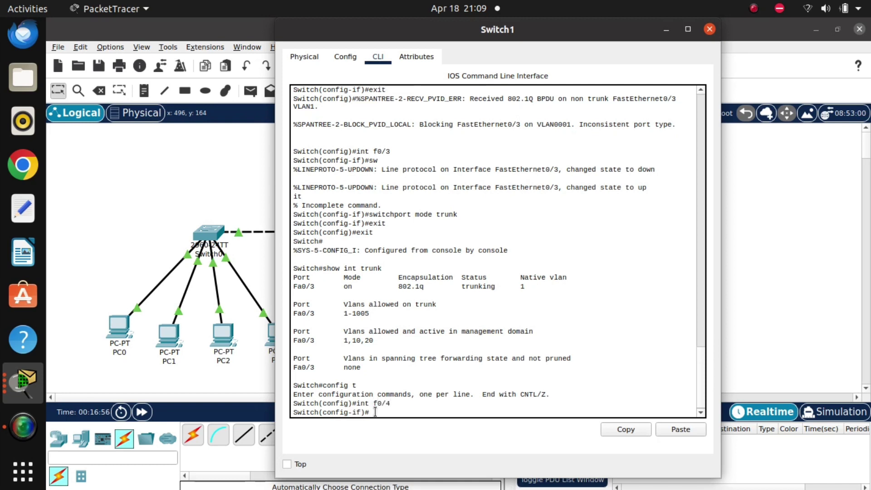
type("switchport mode trunk")
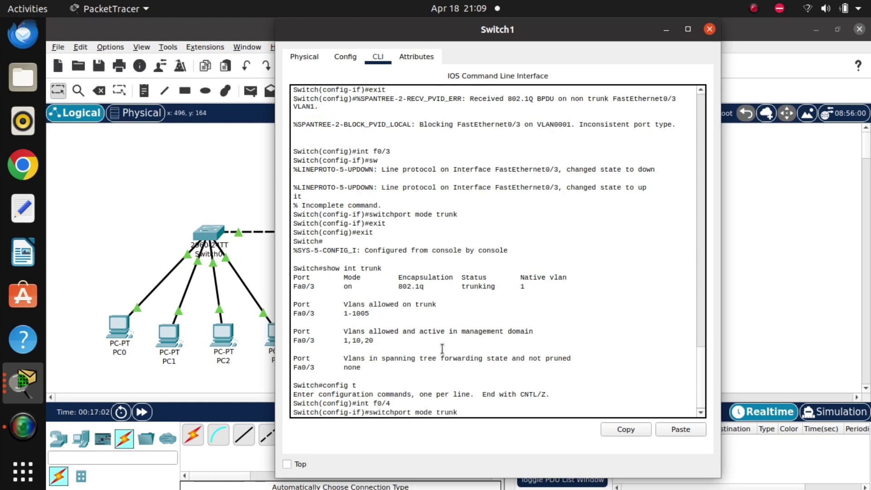
key("Return")
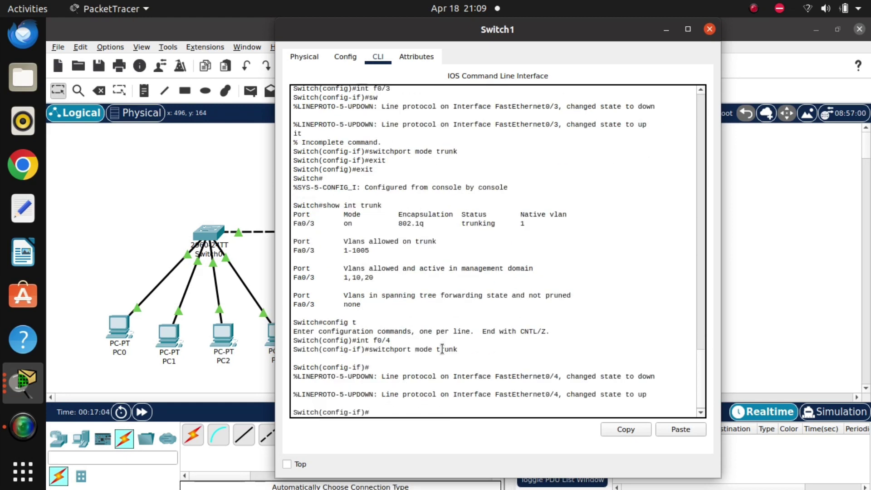
left_click(667, 26)
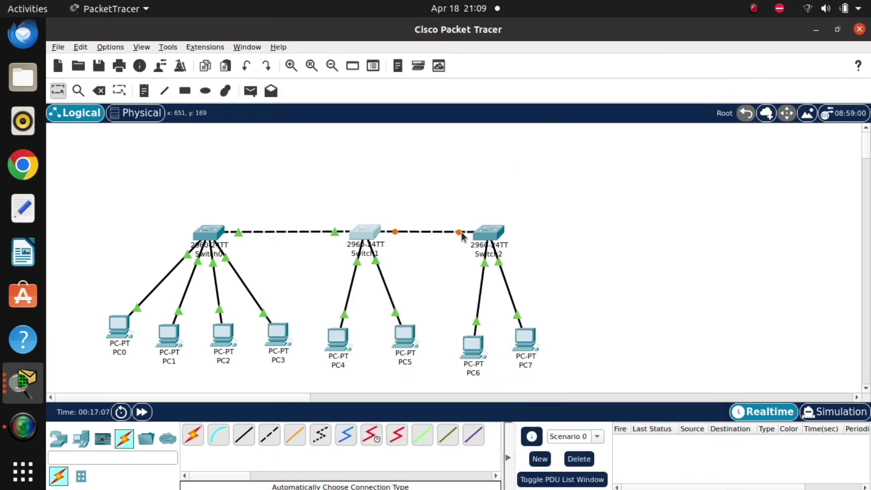
Set Switch2's interface f0/3 to trunk mode with switchport mode trunk and minimize its window
mouse_move(462, 236)
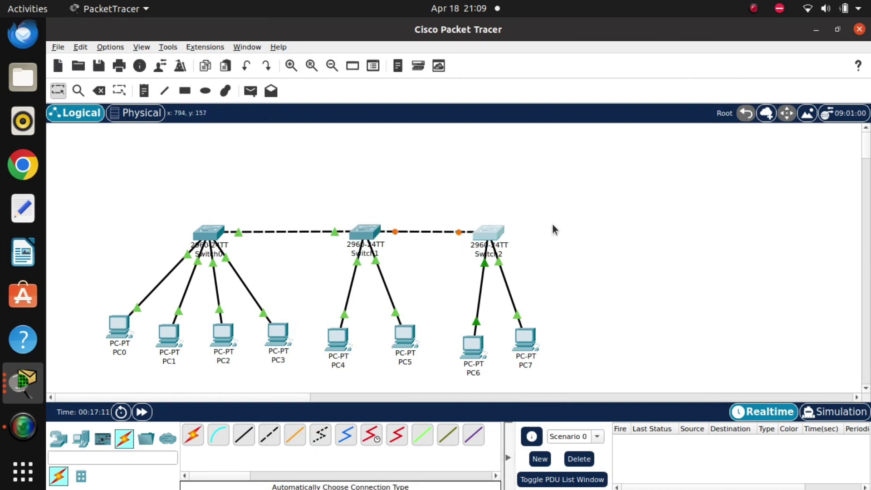
left_click(495, 231)
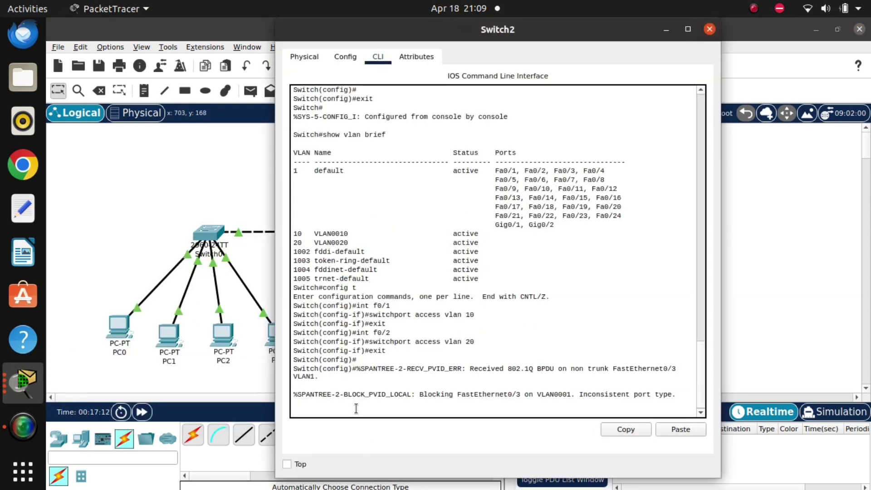
key("Return")
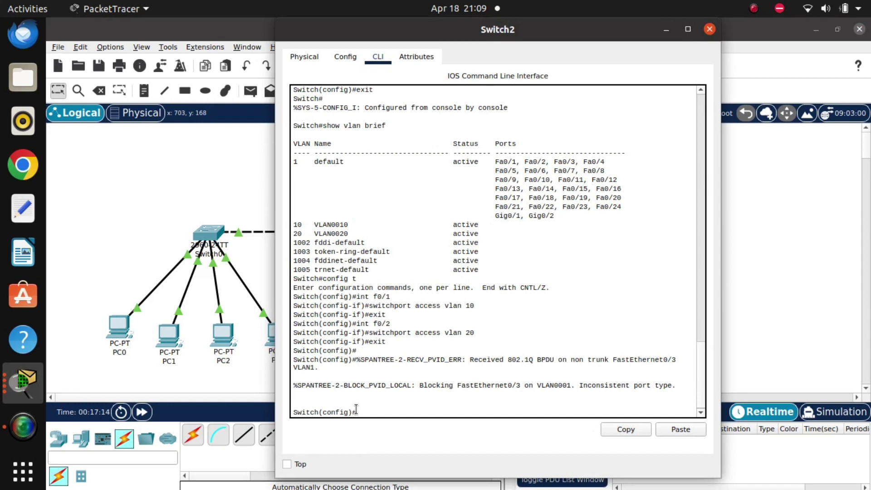
type("int f0/3")
key("Return")
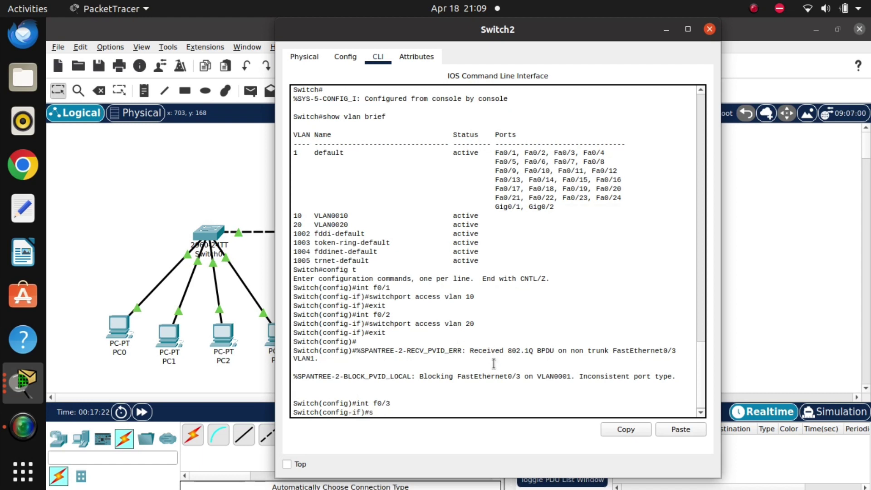
type("switchport mode trunk")
key("Return")
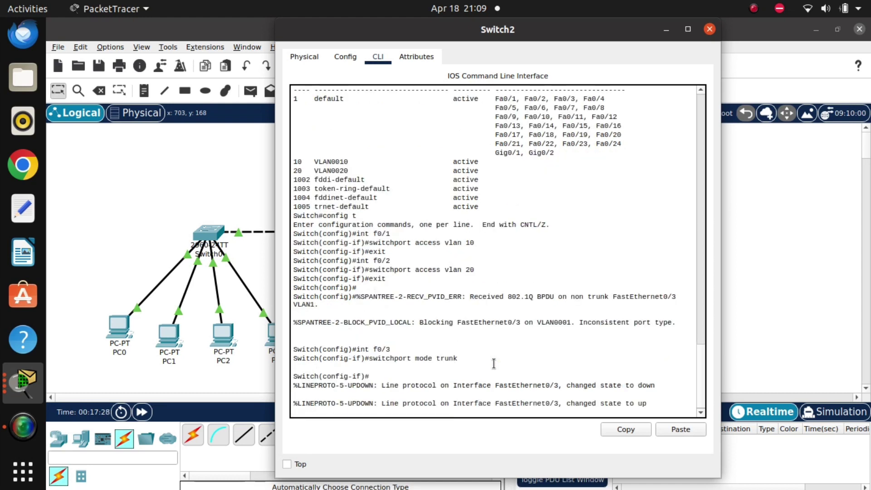
key("Return")
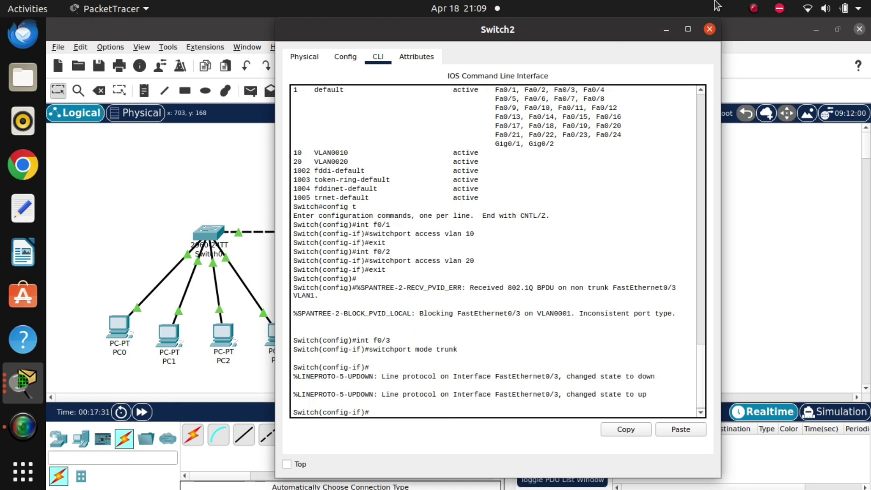
left_click(663, 31)
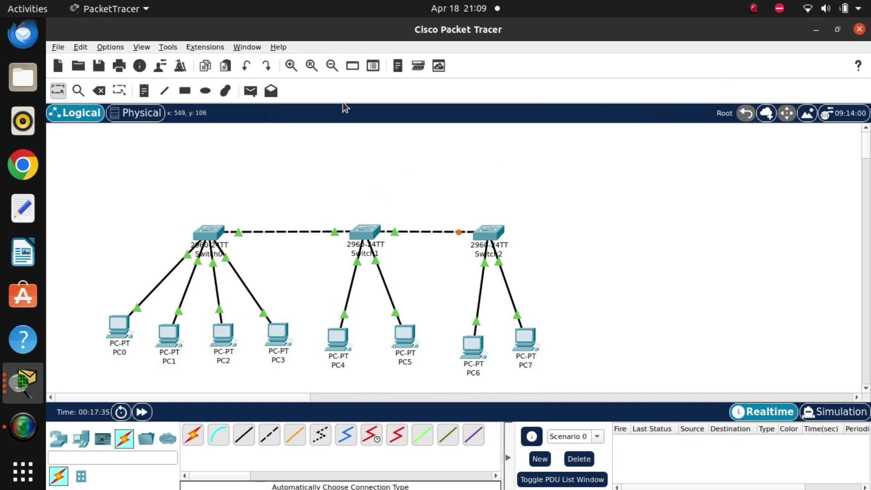
Test connectivity with two simple PDUs from PC0 to PC2, and delete the scenario's PDU entries
left_click(249, 91)
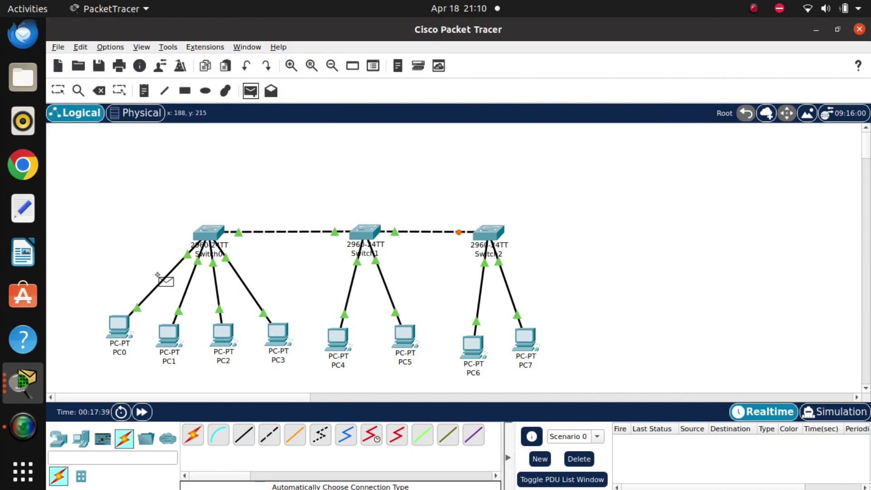
left_click(120, 324)
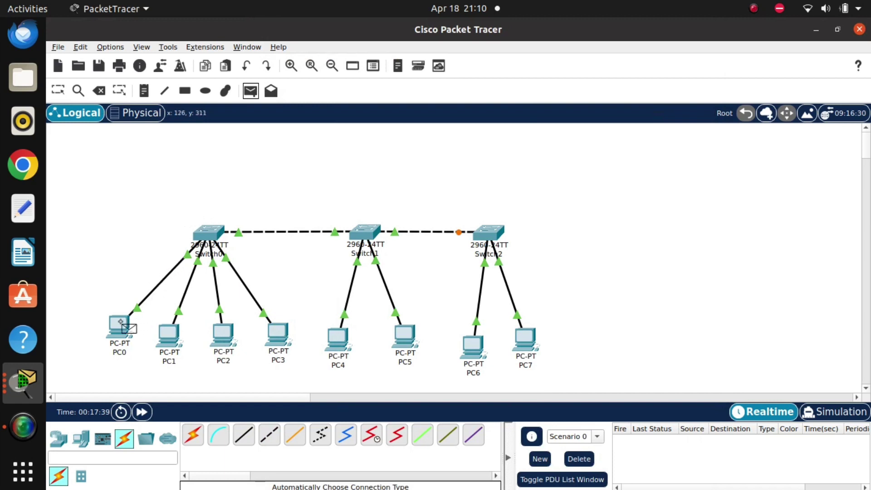
left_click(223, 339)
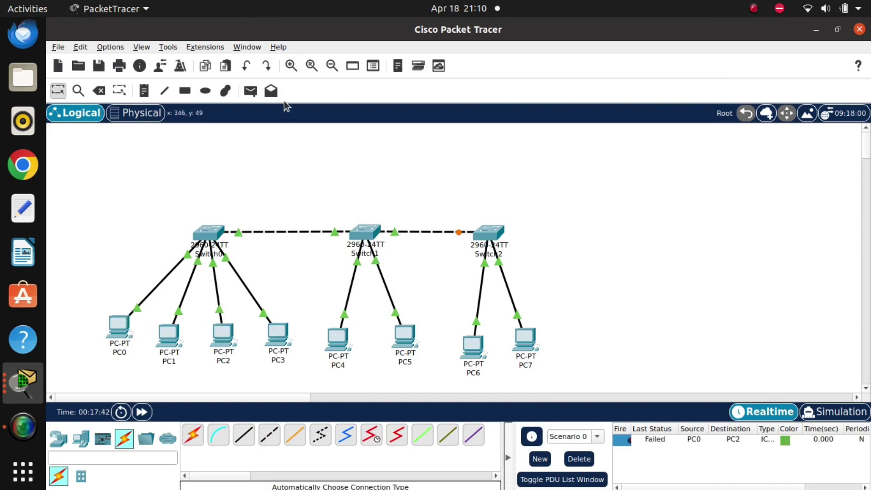
left_click(251, 96)
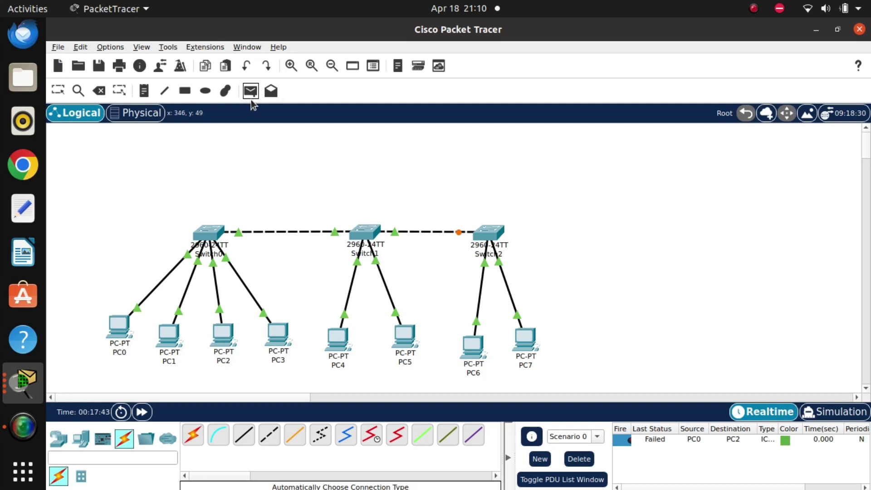
left_click(118, 328)
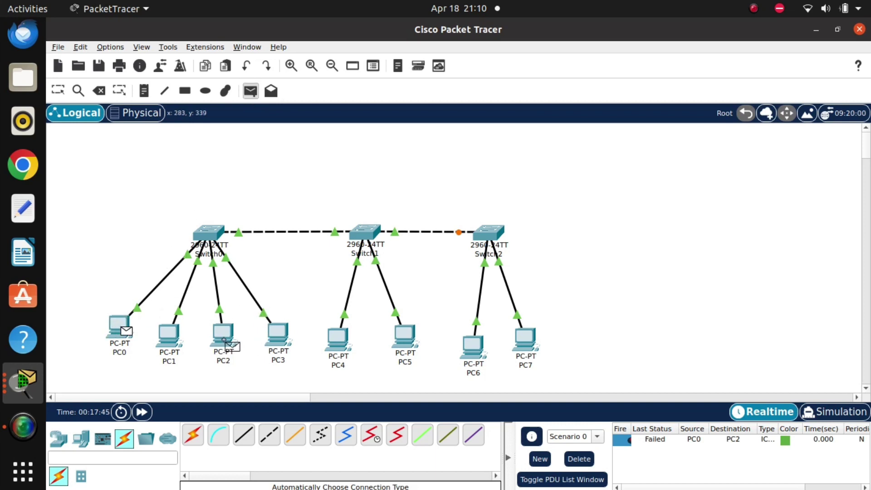
left_click(226, 339)
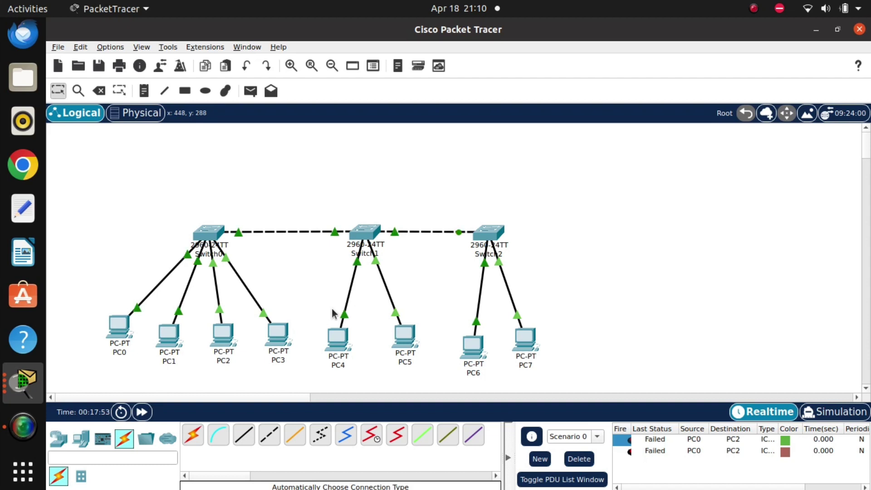
left_click(576, 459)
Send simple PDUs from PC0 to PC1 and from PC0 to PC4 to test VLAN connectivity
left_click(246, 97)
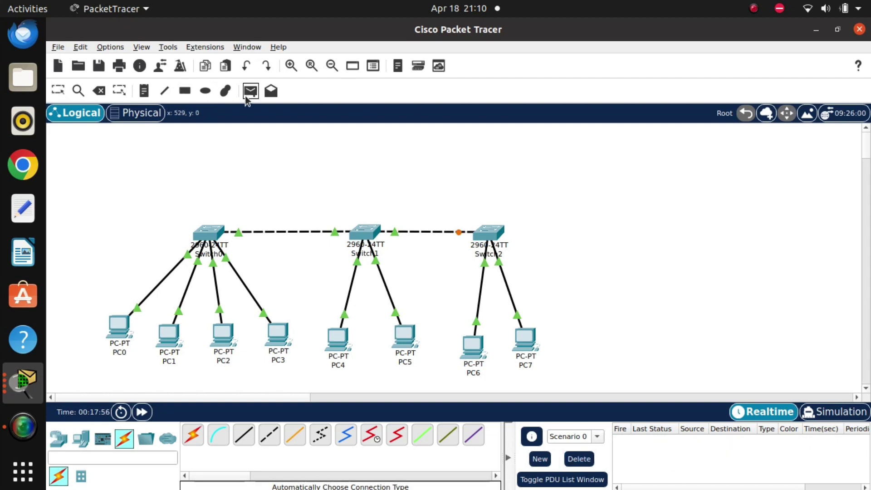
left_click(122, 327)
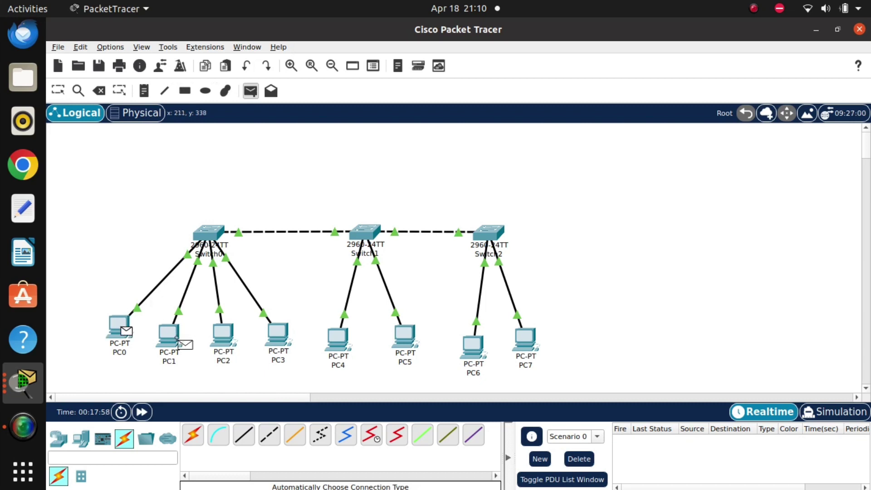
left_click(179, 339)
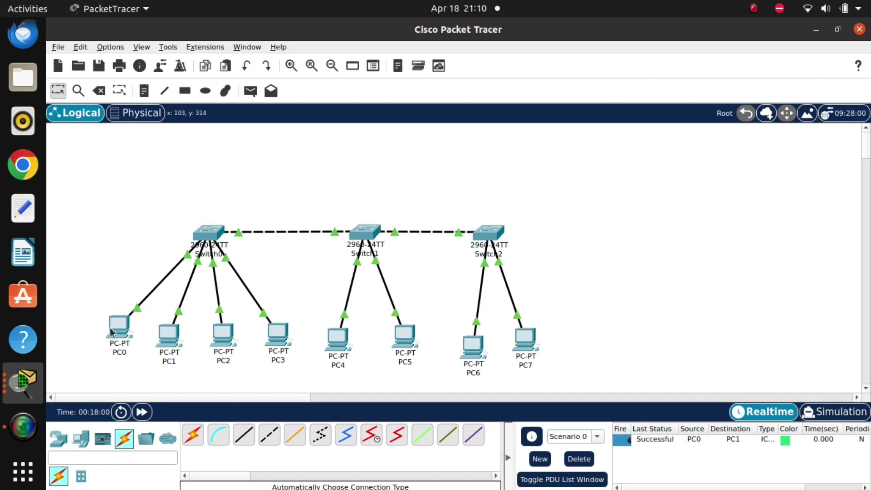
left_click(246, 96)
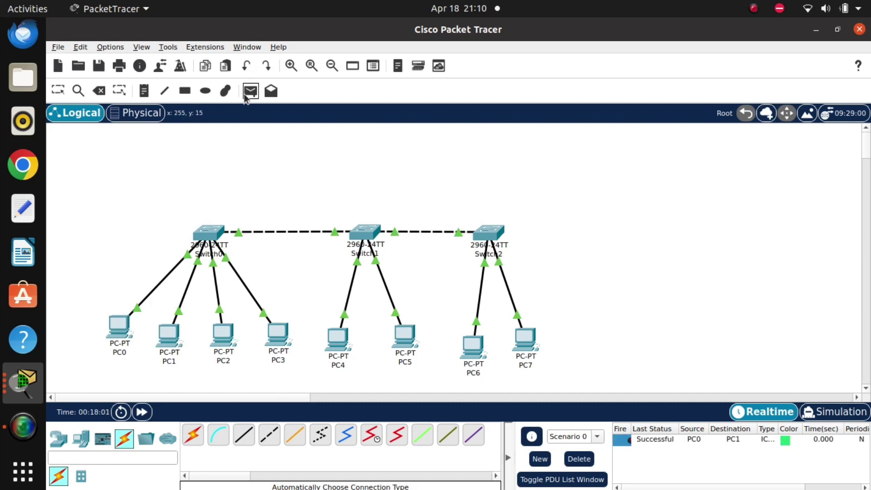
left_click(120, 335)
left_click(336, 333)
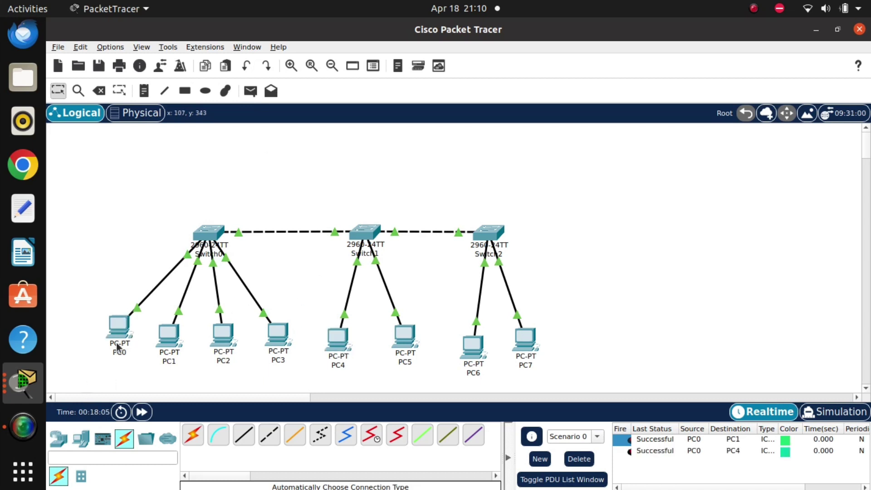
Send a simple PDU from PC0 to PC5 to test cross-VLAN connectivity, and delete the scenario's PDU entries
left_click(248, 96)
left_click(121, 334)
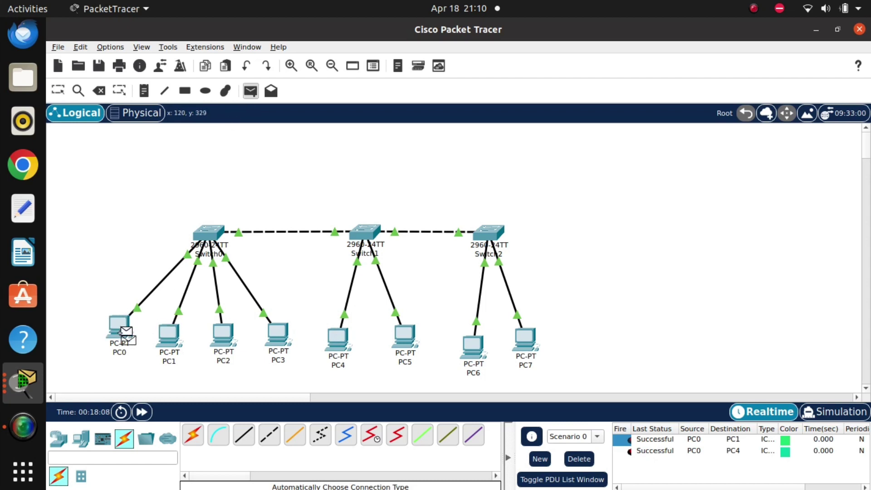
left_click(405, 347)
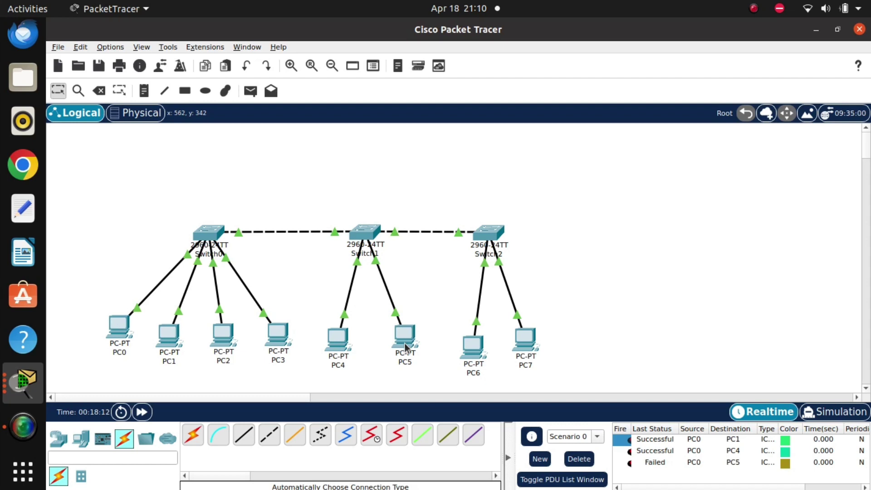
left_click(578, 460)
Send a simple PDU from PC7 to PC5 and delete the scenario's PDU entry
left_click(249, 92)
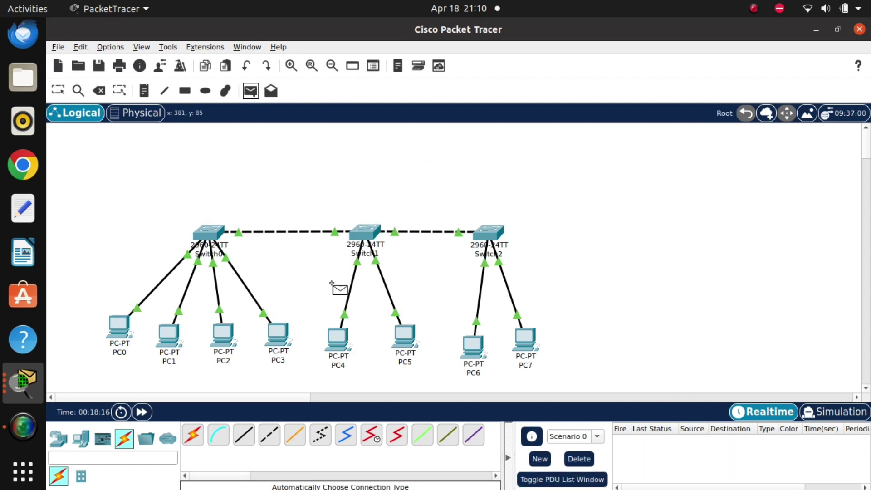
left_click(525, 339)
left_click(405, 336)
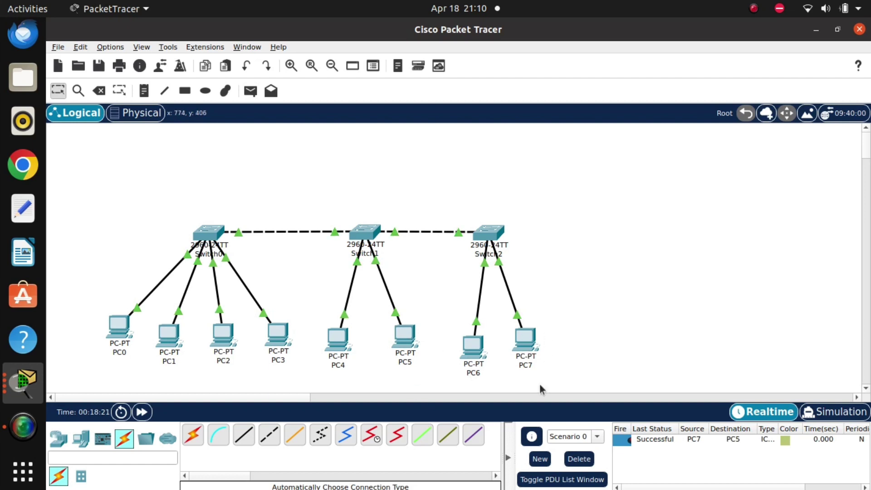
left_click(589, 459)
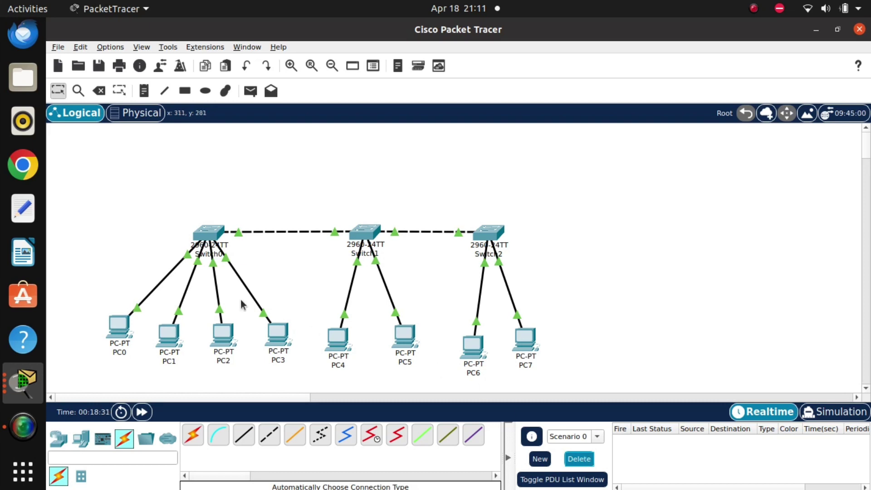
left_click_drag(127, 211, 149, 216)
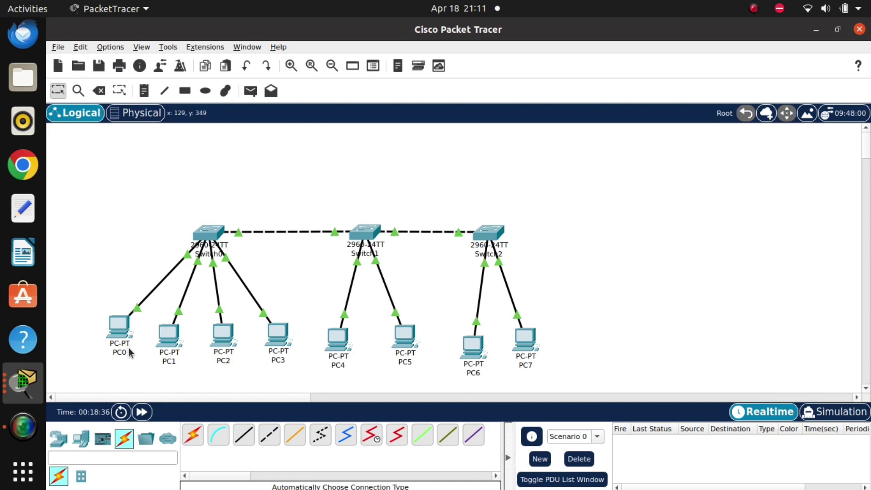
mouse_move(130, 352)
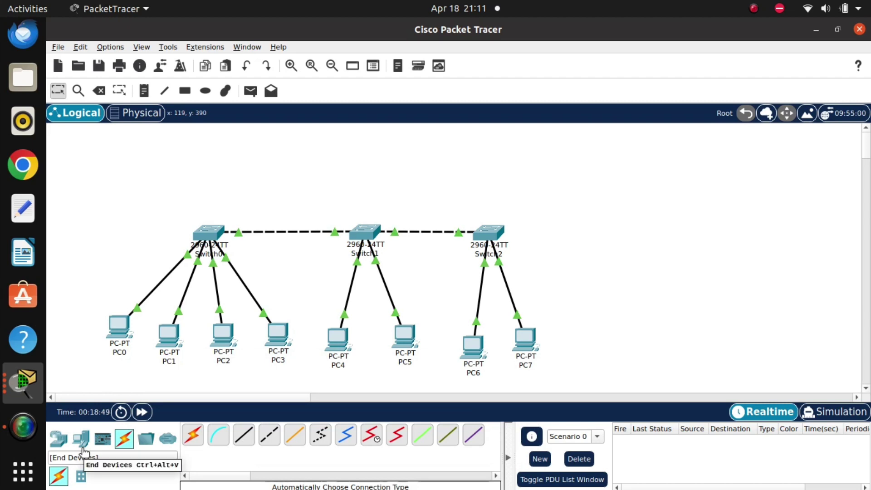
left_click(124, 458)
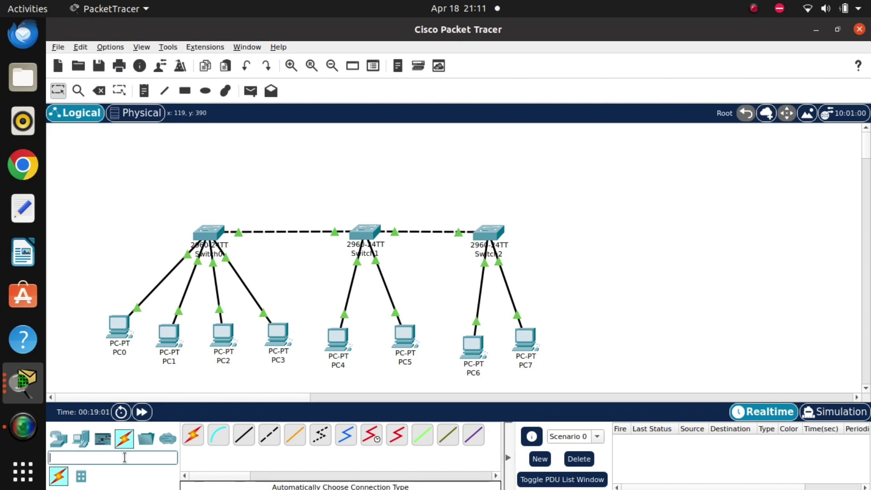
type("rou")
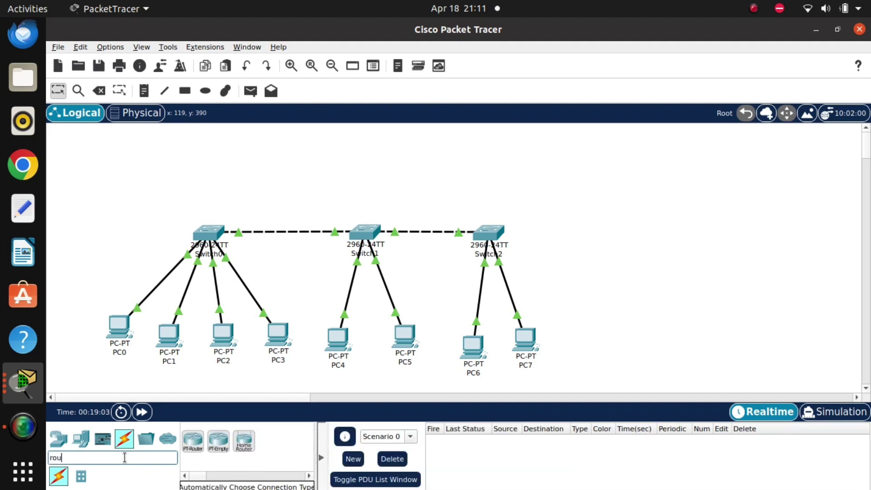
key("BackSpace")
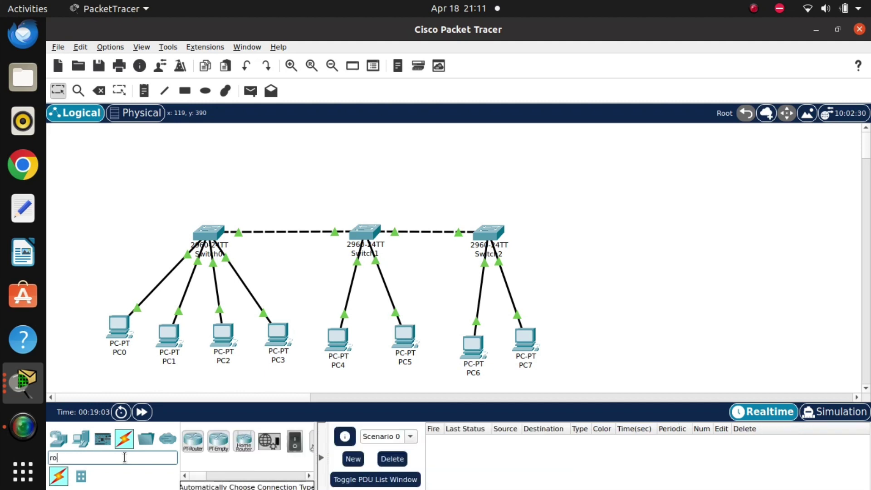
Add an 1841 router to the workspace directly above Switch0
left_click(63, 441)
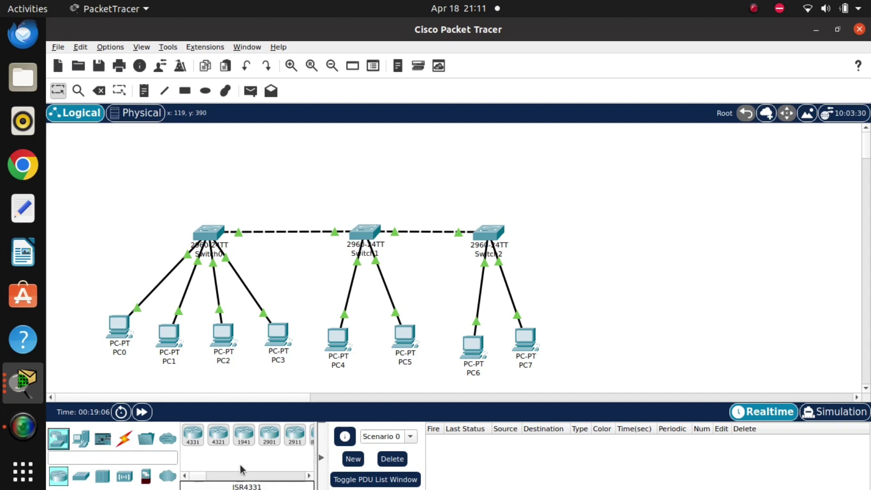
left_click_drag(193, 475, 212, 478)
left_click(257, 435)
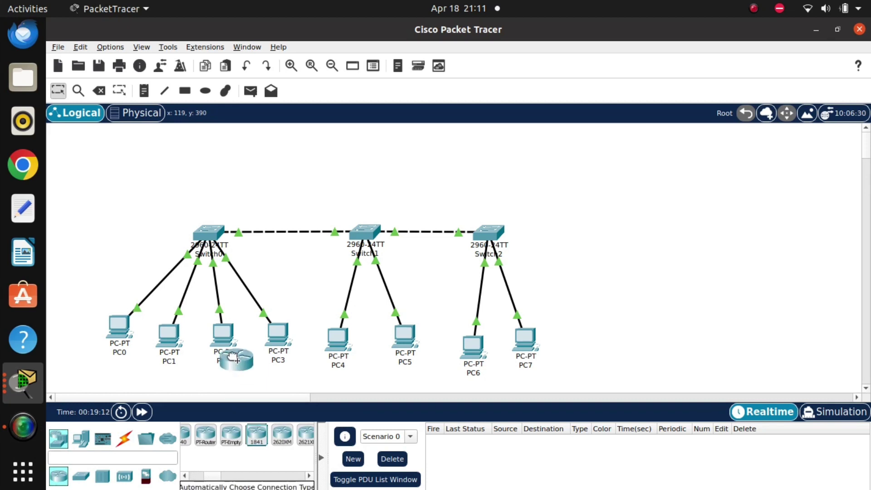
left_click(188, 172)
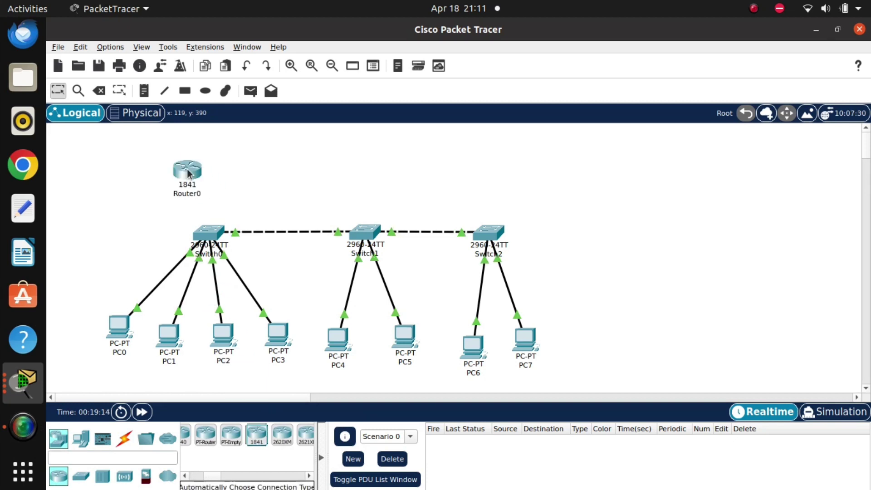
left_click_drag(188, 171, 212, 143)
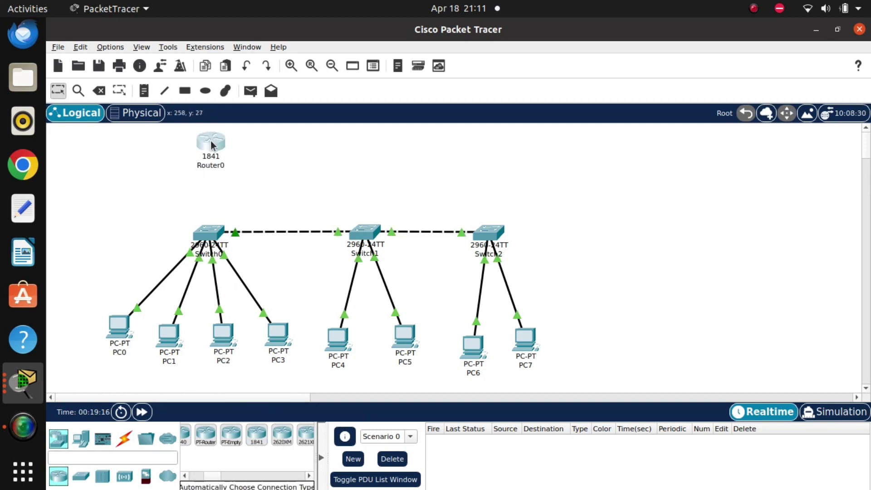
Connect Switch0 to Router0 using the automatically chosen connection type
left_click(123, 435)
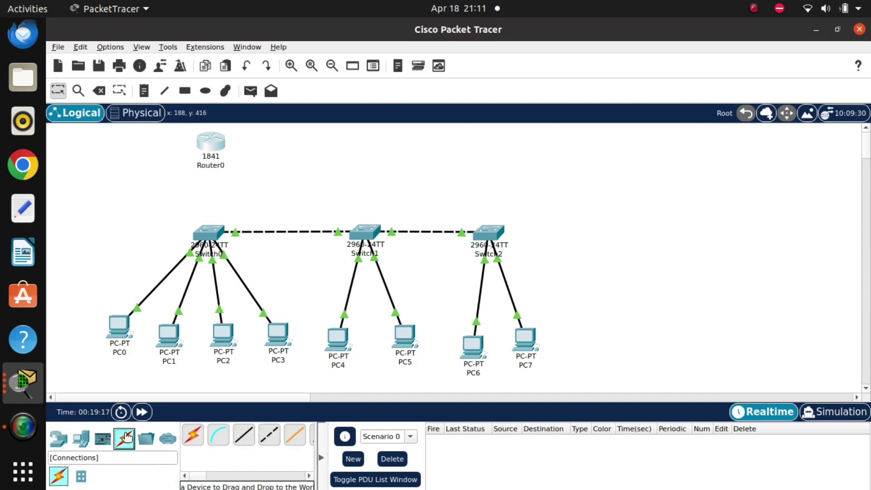
left_click(195, 437)
left_click(209, 233)
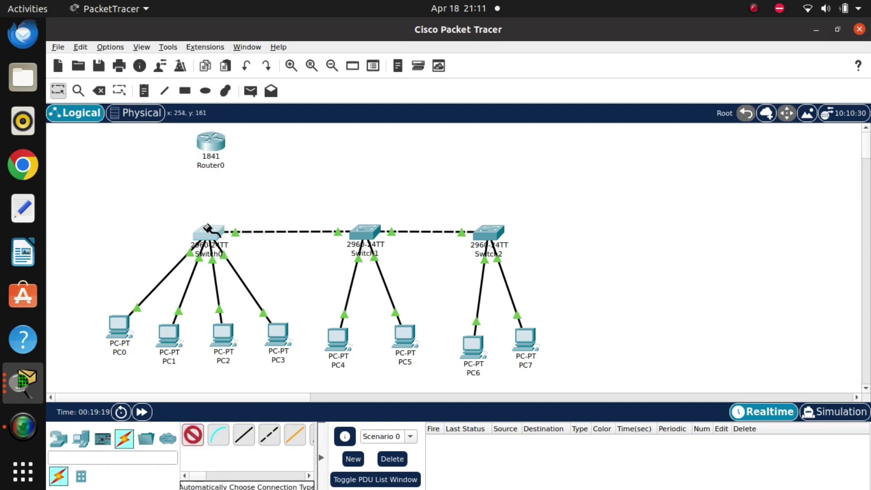
left_click(210, 146)
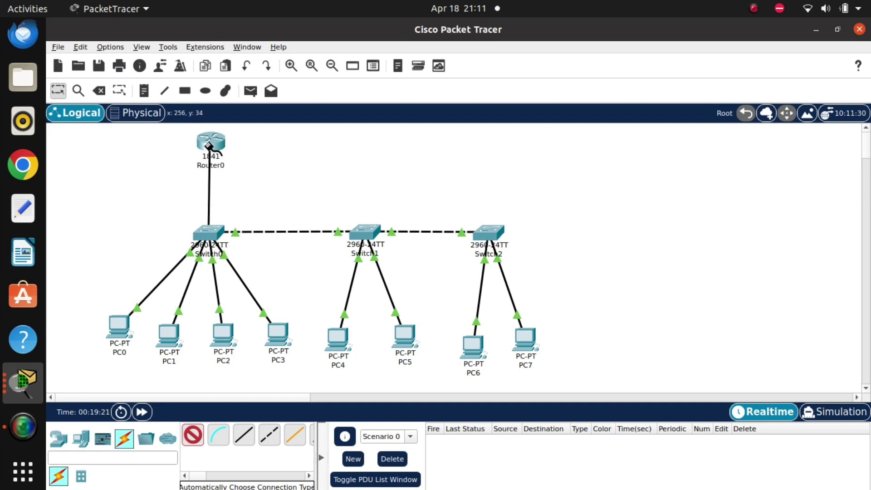
left_click(209, 145)
left_click(221, 157)
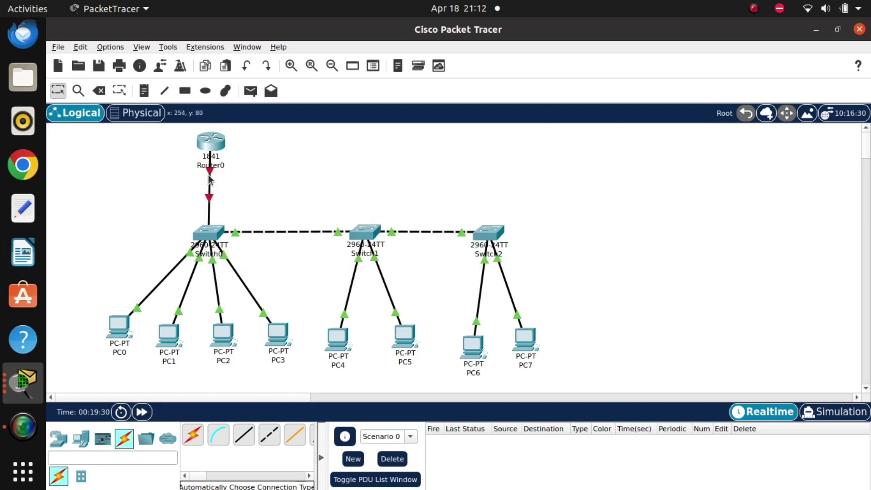
Open Router0's command-line interface and answer no to the initial configuration dialog
mouse_move(209, 178)
mouse_move(214, 144)
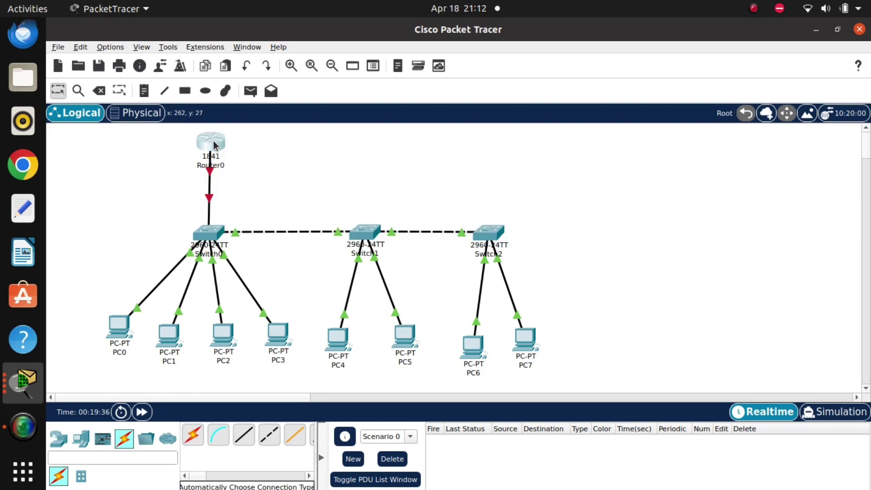
left_click(213, 144)
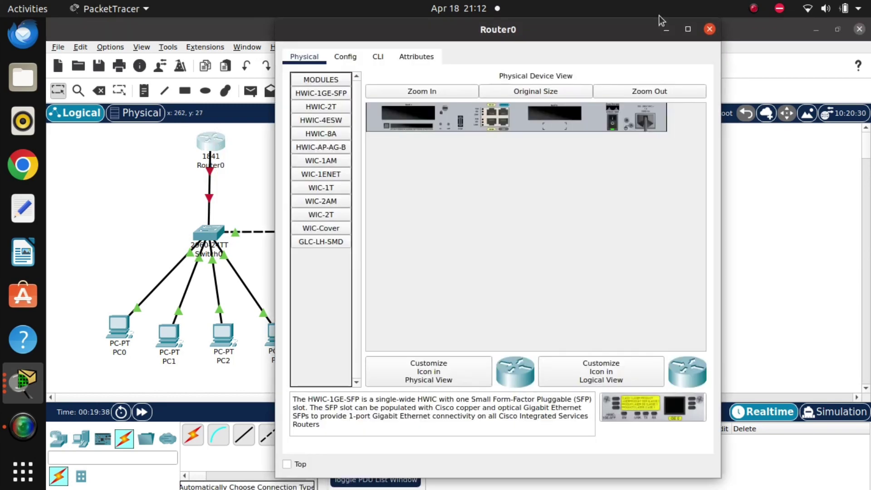
left_click(376, 58)
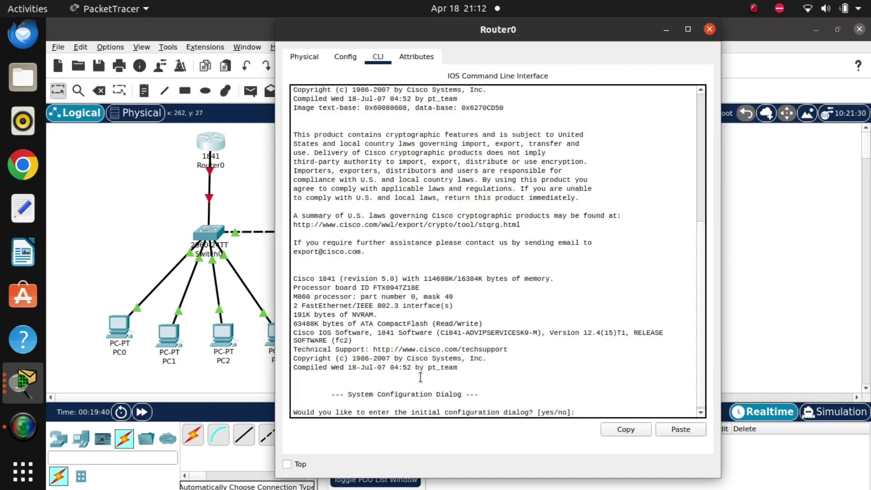
type("no")
key("Return")
key("Return")
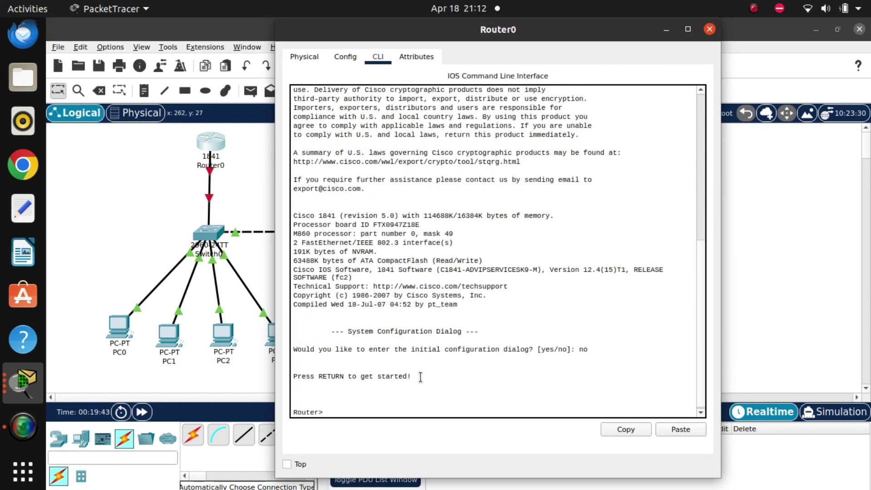
Enter Router0's privileged mode with enable and its global configuration mode with config terminal
type("enable")
key("Return")
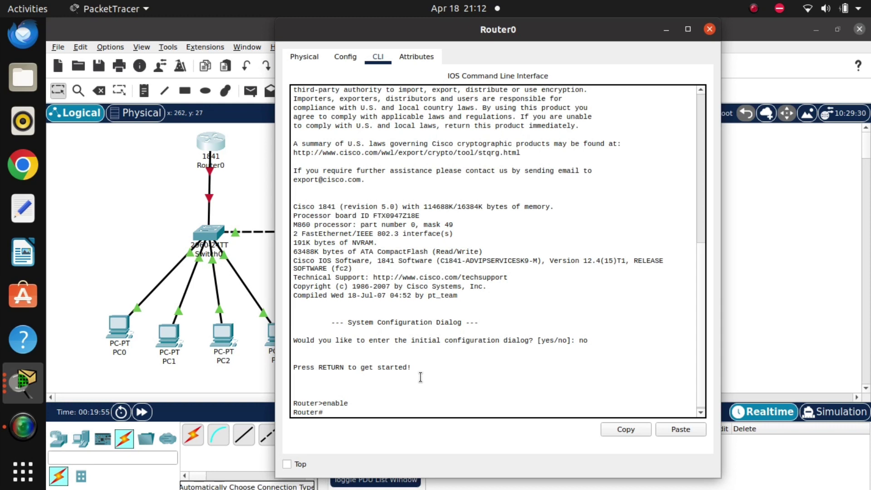
type("config terminal")
key("Return")
Bring up Router0's interface f0/0 with no shutdown
type("int ")
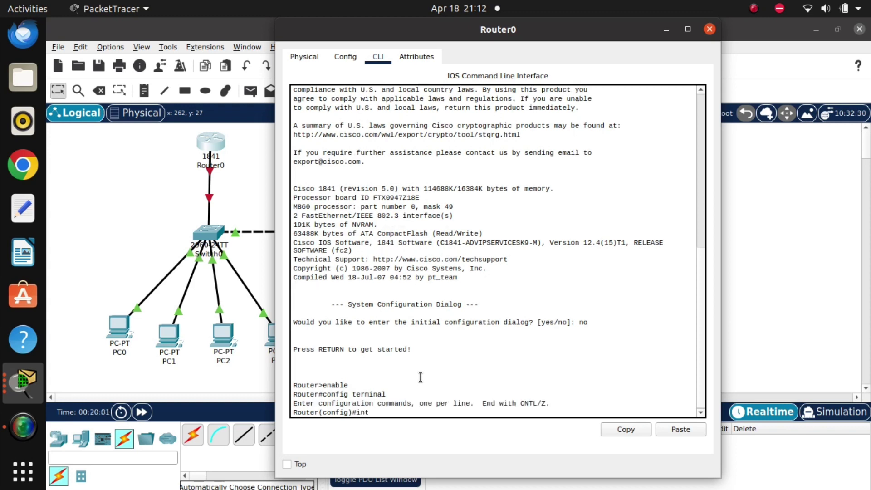
type("f0/0")
key("Return")
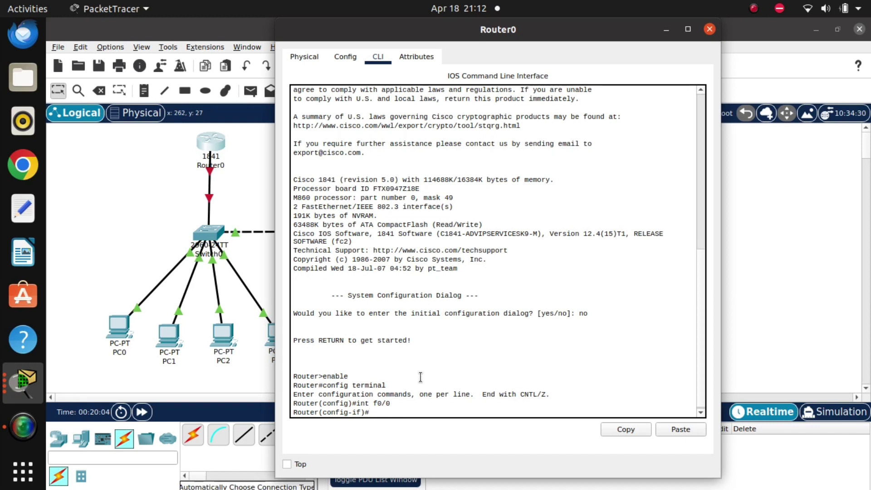
type("no shutdown")
key("Return")
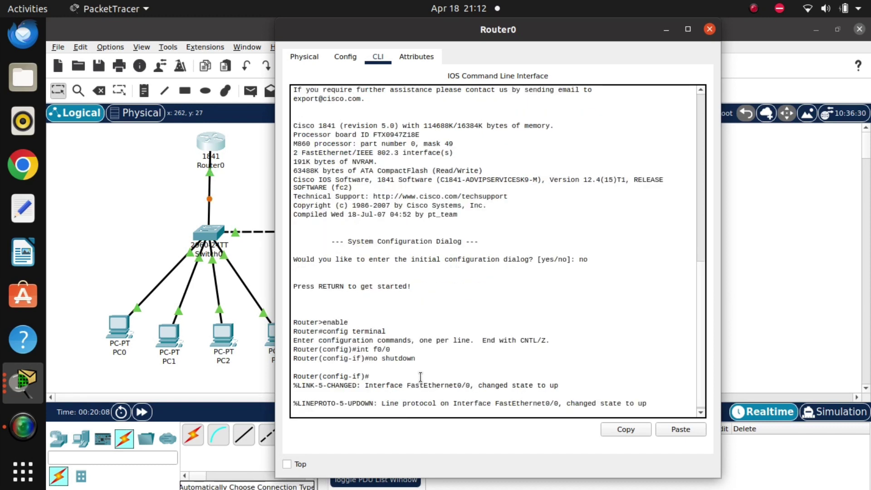
key("Return")
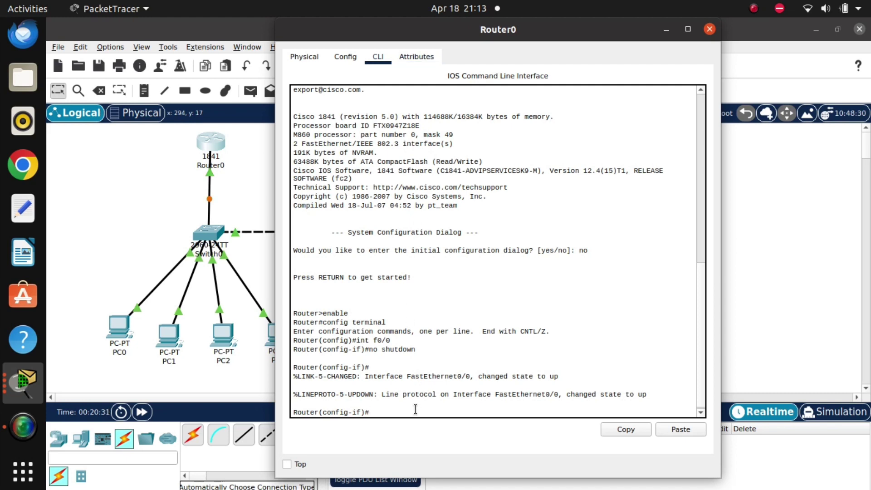
Exit the f0/0 interface configuration and create subinterface f0/0.10 on Router0
type("exit")
key("Return")
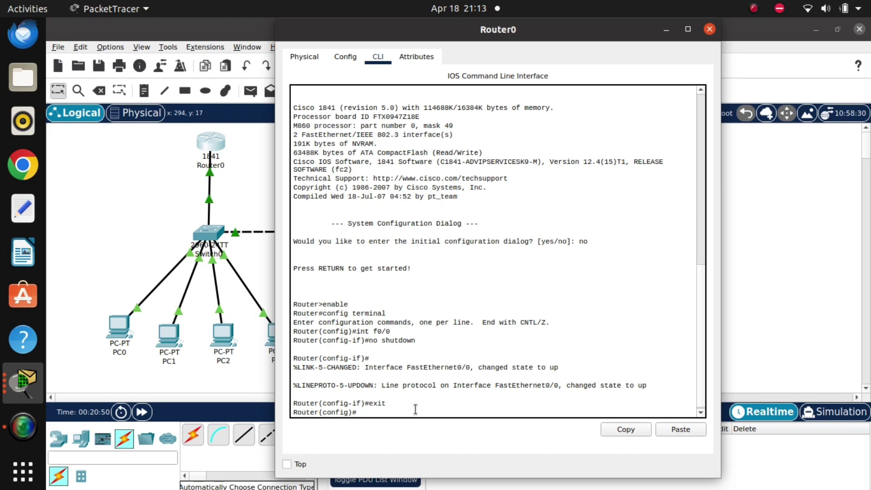
type("inte")
key("BackSpace")
type("f0/10.")
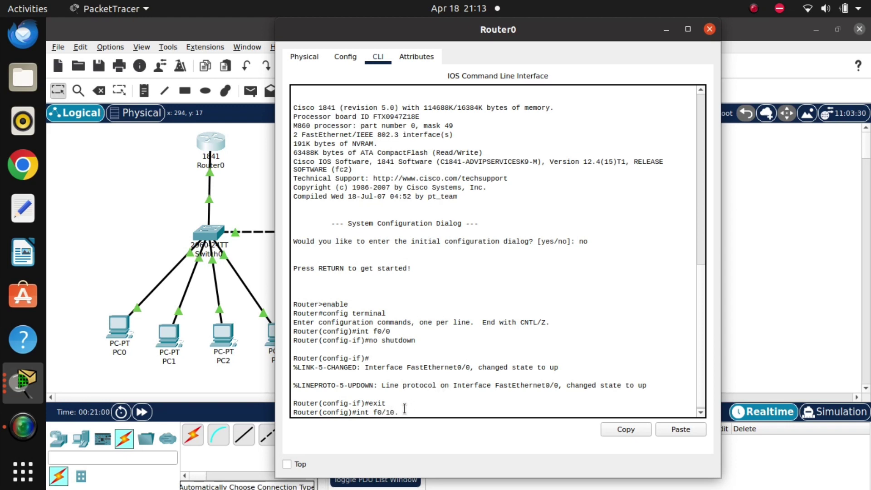
key("BackSpace")
key("BackSpace")
key("BackSpace")
type("0.10")
key("Return")
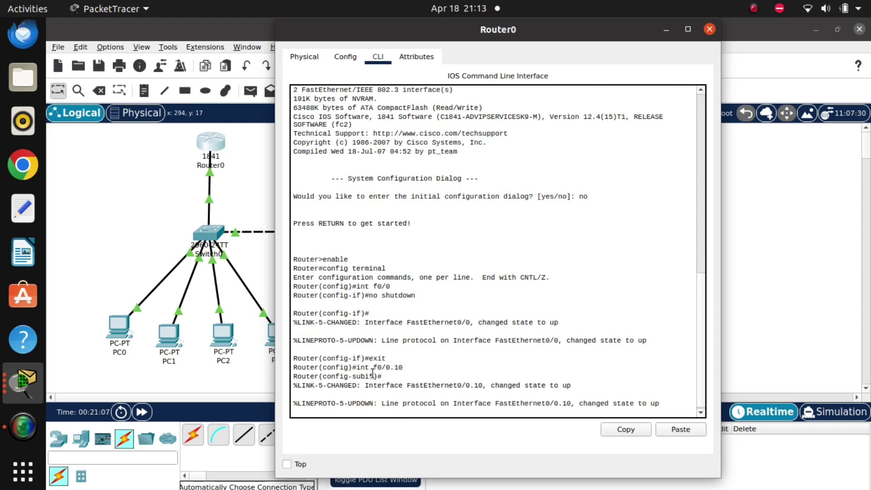
Set subinterface f0/0.10 to VLAN 10 tagging with encapsulation dot1q 10
left_click_drag(375, 375, 352, 375)
left_click(400, 374)
key("Return")
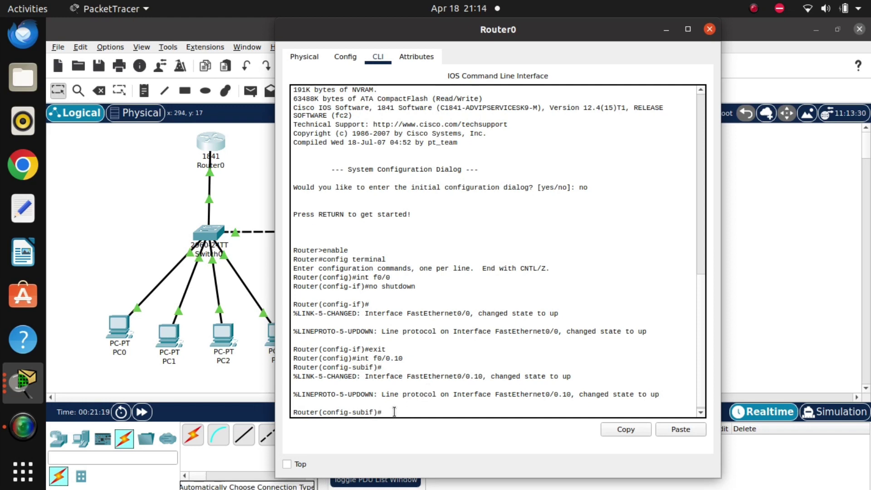
type("encapsulation dot1")
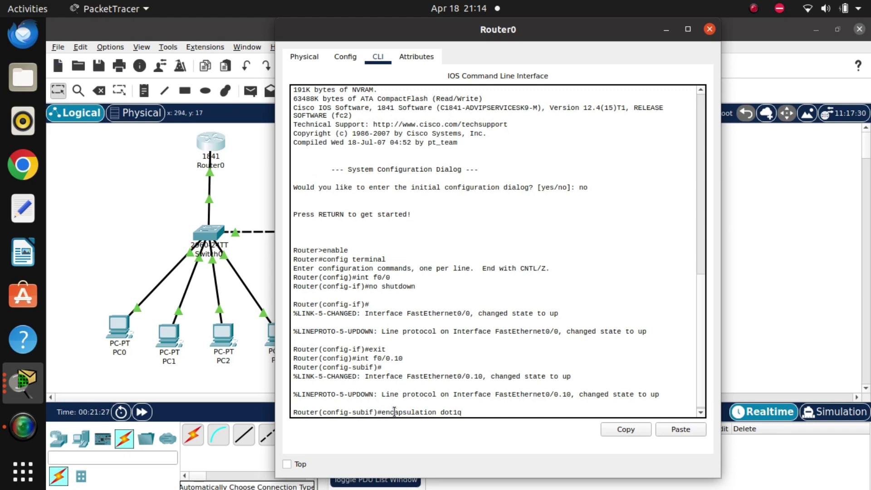
type("q 10")
left_click_drag(403, 358, 396, 359)
left_click(475, 407)
key("Return")
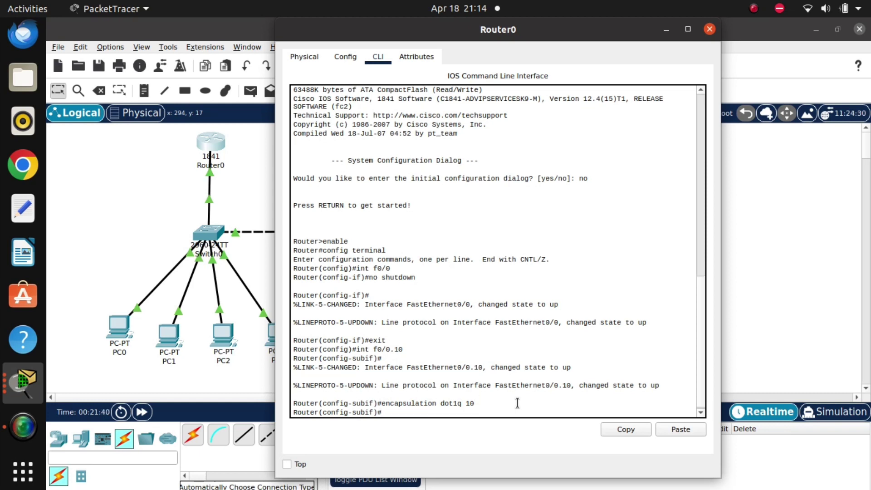
Assign subinterface f0/0.10 the IP address 10.0.0.1 with mask 255.0.0.0 and exit its configuration
type("ip address 10.0.0")
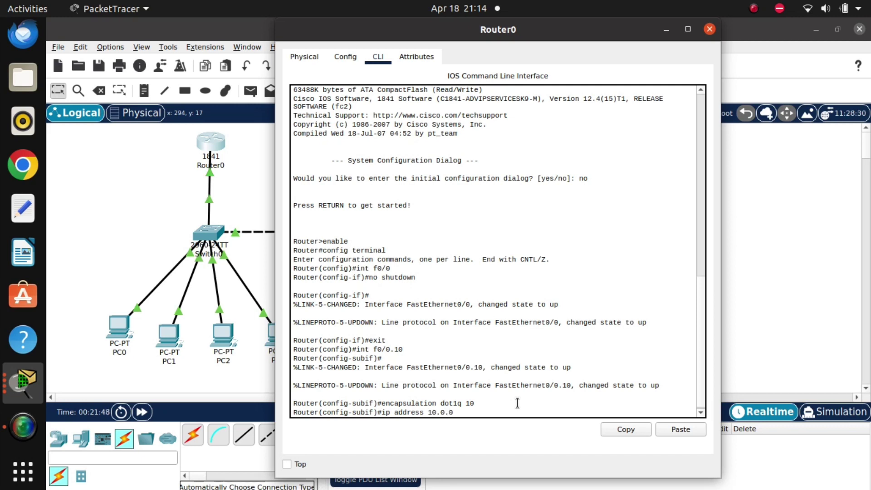
type(".")
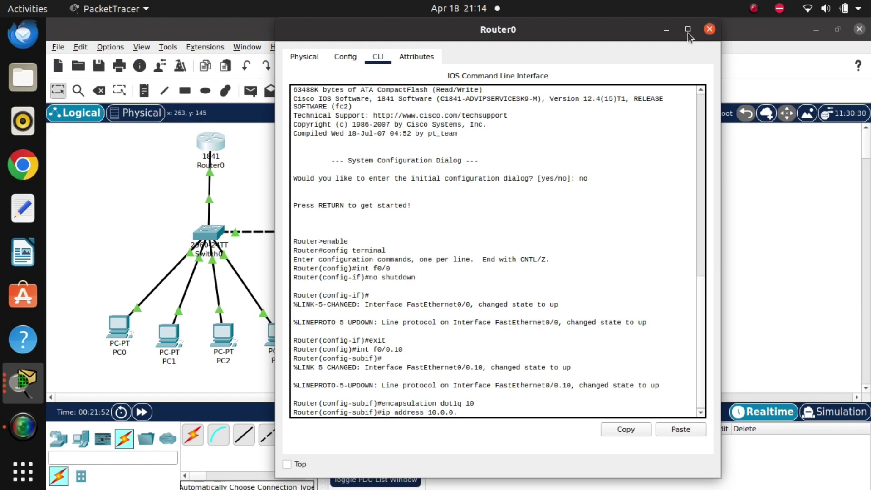
left_click(667, 30)
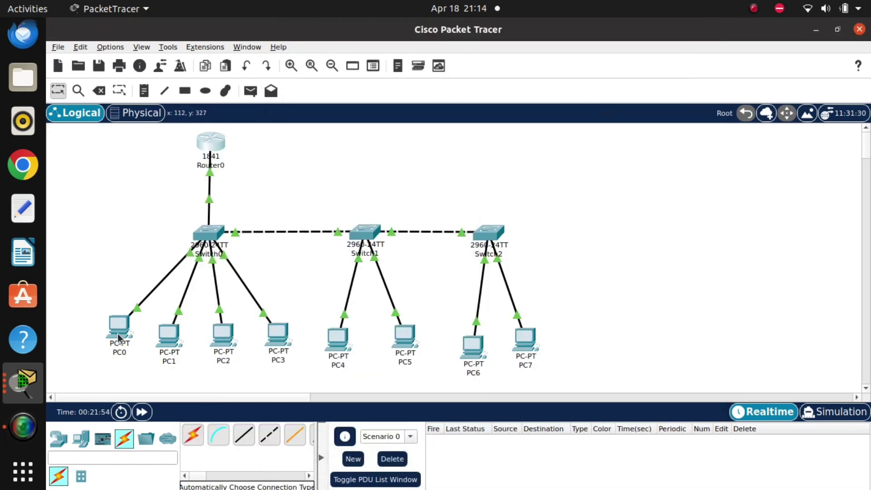
left_click(204, 145)
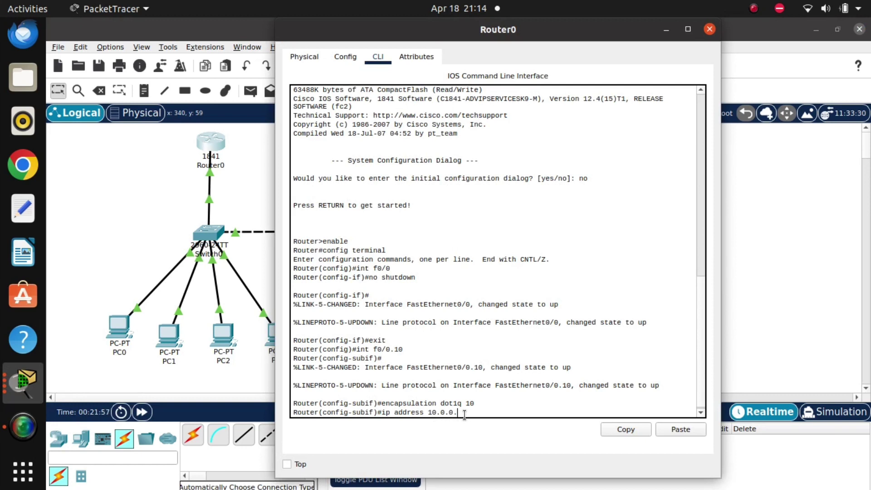
type("1 255.0.0.0.")
key("BackSpace")
key("Return")
type("exit")
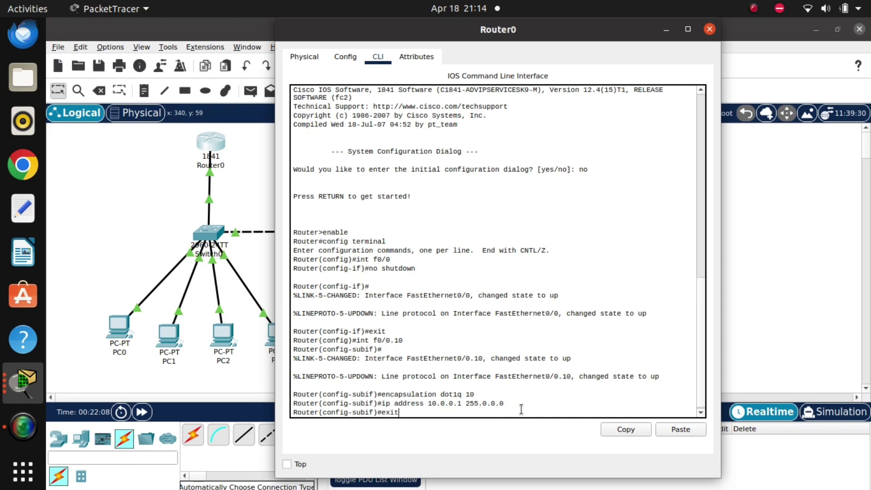
key("Return")
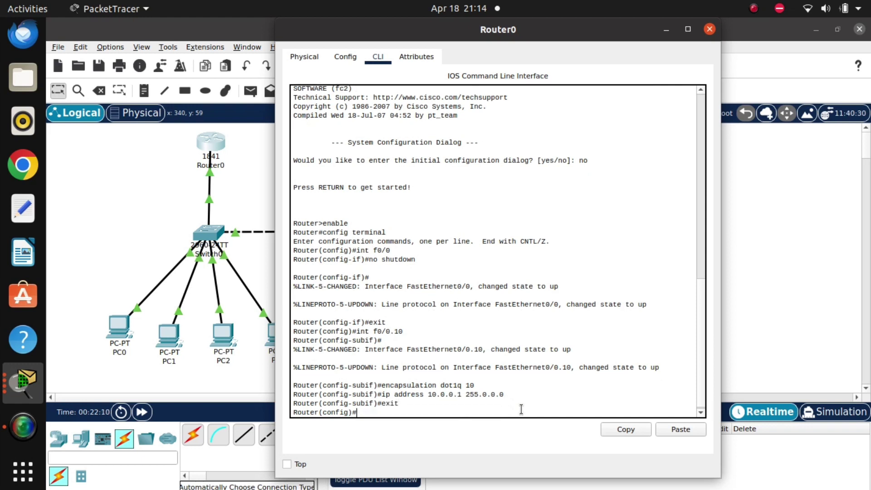
Create subinterface f0/0.20 on Router0 with int f0/0.20
key("Up")
key("Up")
key("Up")
key("Up")
key("BackSpace")
key("BackSpace")
type("20")
key("Return")
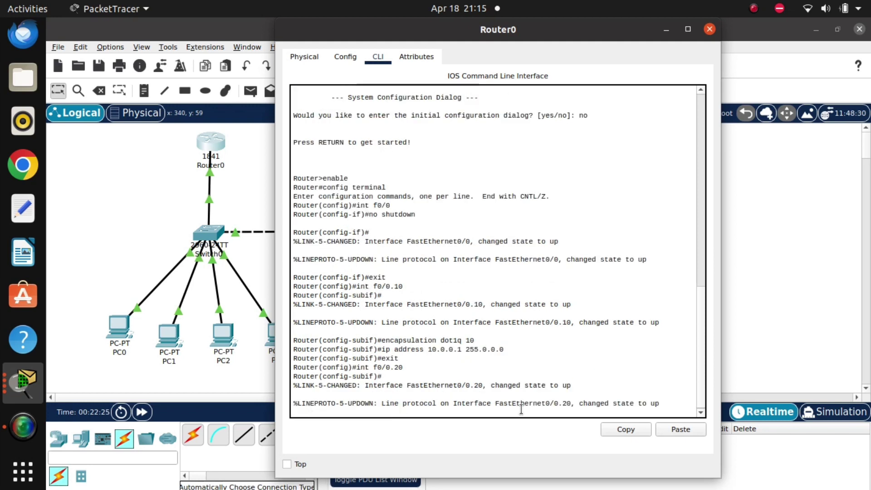
Set subinterface f0/0.20 to VLAN 20 tagging with encapsulation dot1q 20
type("encapsu")
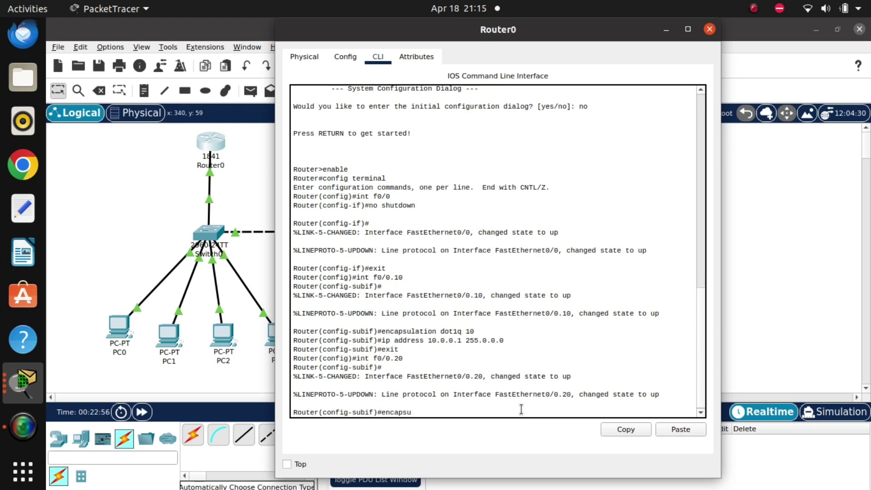
type("lation dot1q 20")
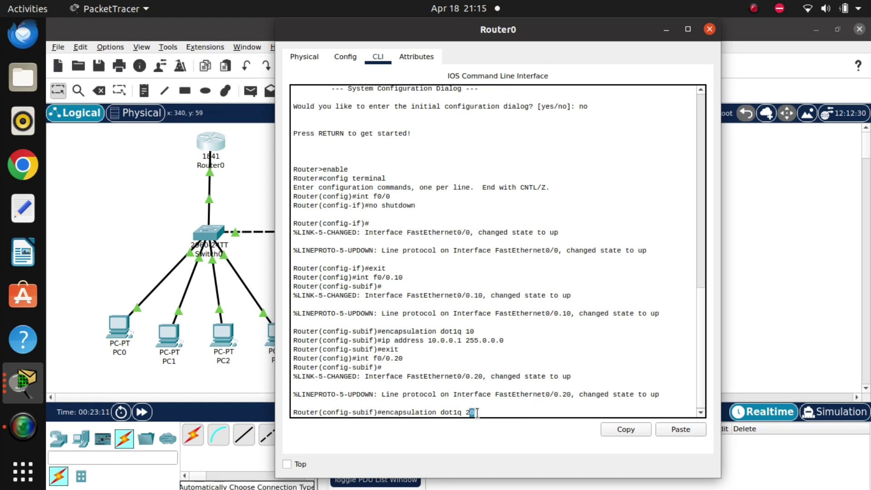
key("Return")
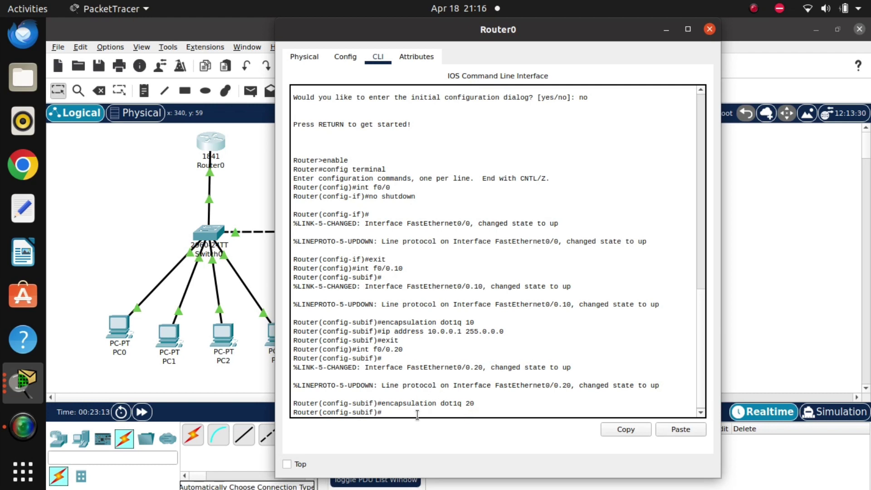
Assign subinterface f0/0.20 the IP address 20.0.0.1 with mask 255.0.0.0, exit its configuration and minimize Router0's window
type("ip a")
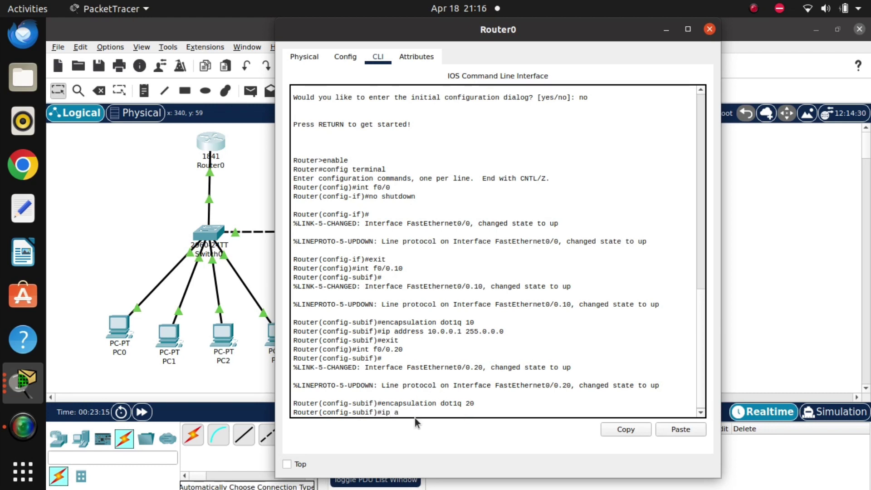
type("ddress 20.0.0.1 255.0.0.0")
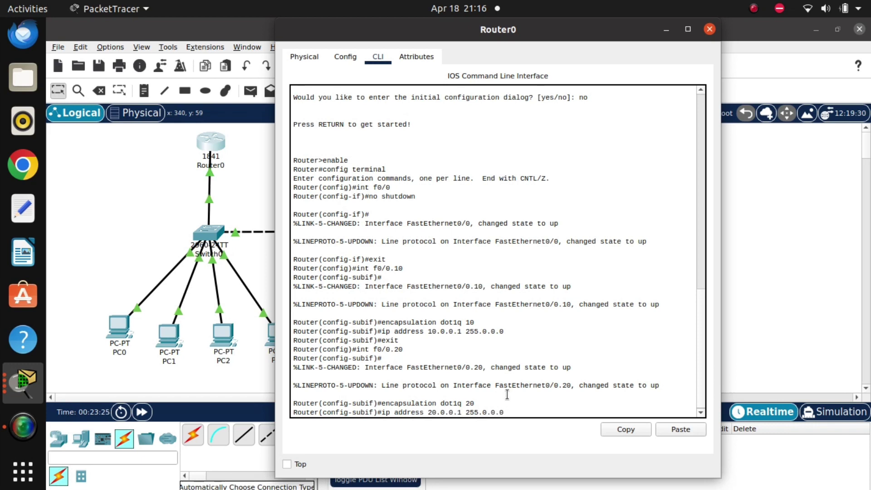
key("Return")
type("exit")
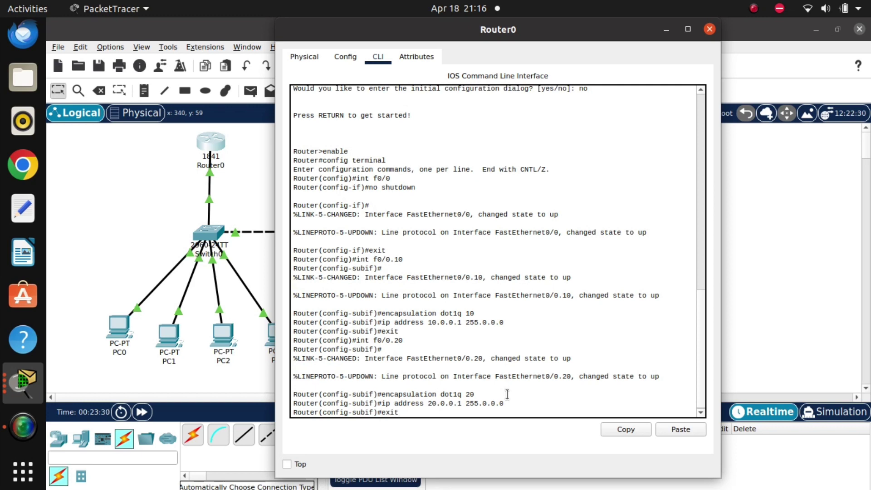
key("Return")
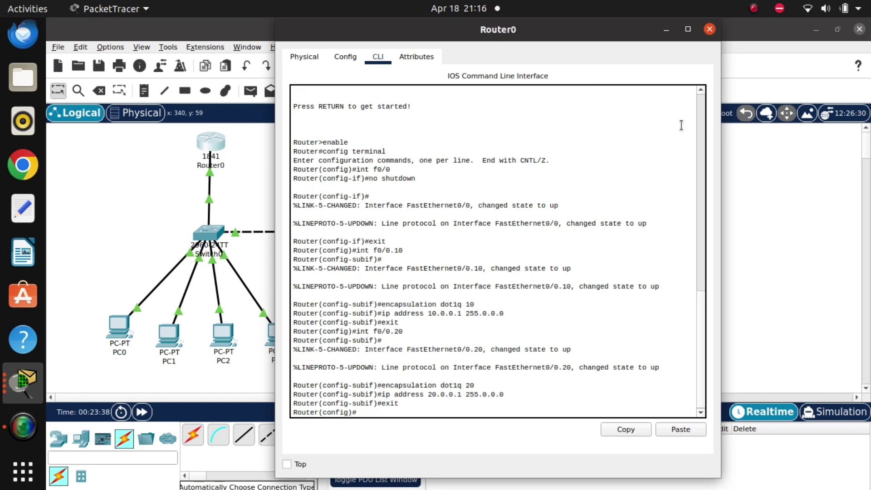
left_click(666, 31)
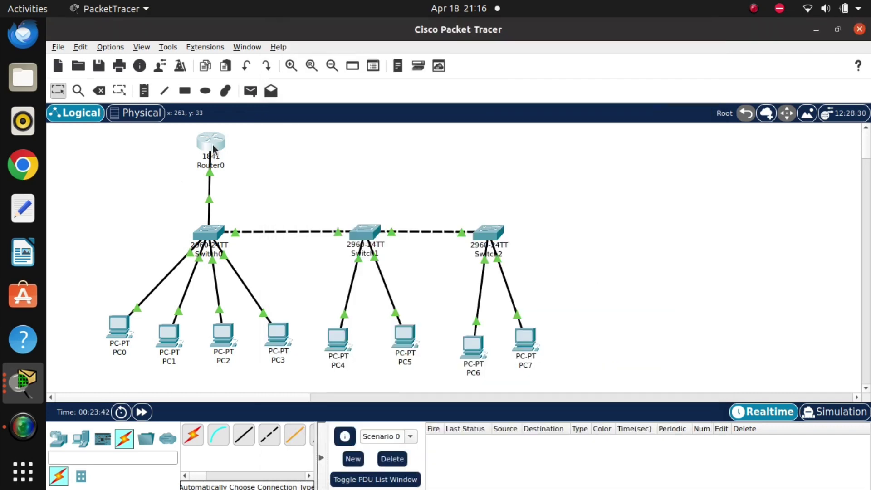
Set PC0's IPv4 default gateway to 10.0.0.1 in its IP configuration and close the PC0 window
mouse_move(213, 148)
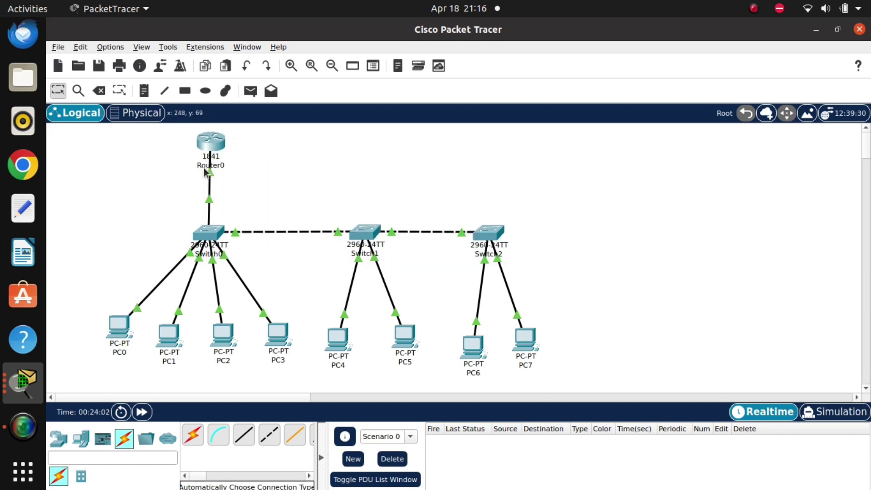
left_click(117, 328)
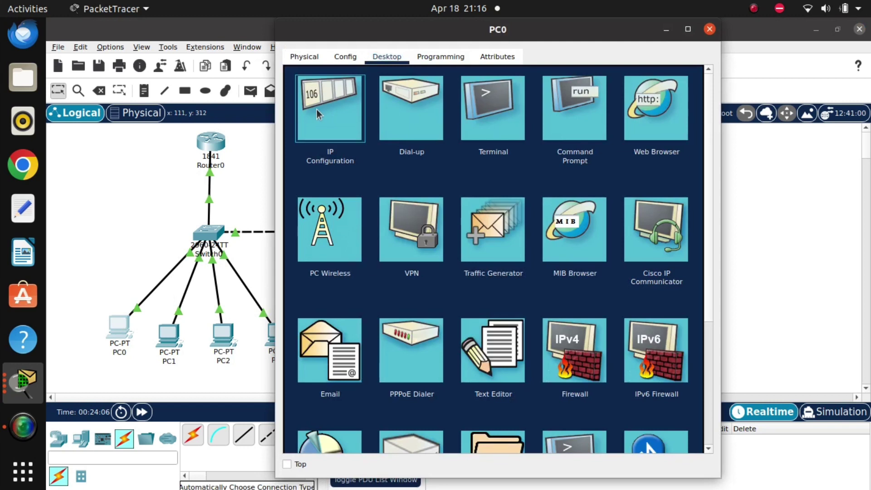
left_click(319, 115)
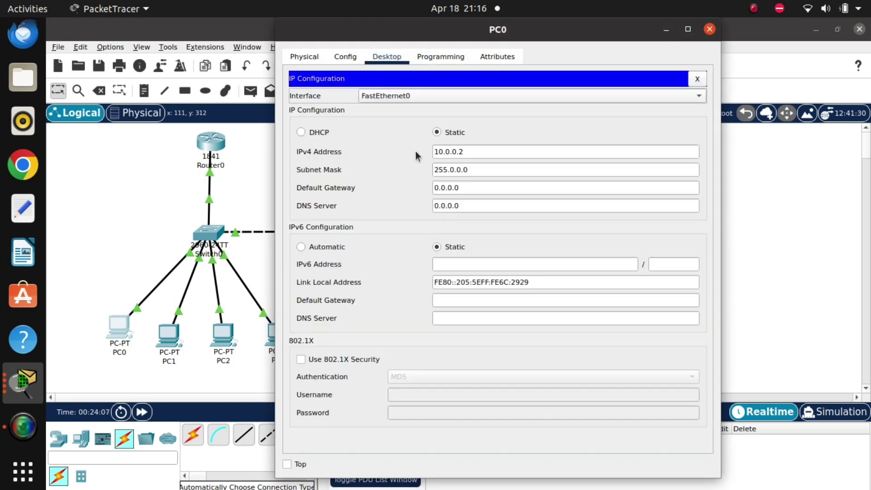
left_click(486, 188)
key("BackSpace")
key("BackSpace")
key("BackSpace")
key("BackSpace")
key("BackSpace")
key("BackSpace")
key("BackSpace")
type("1")
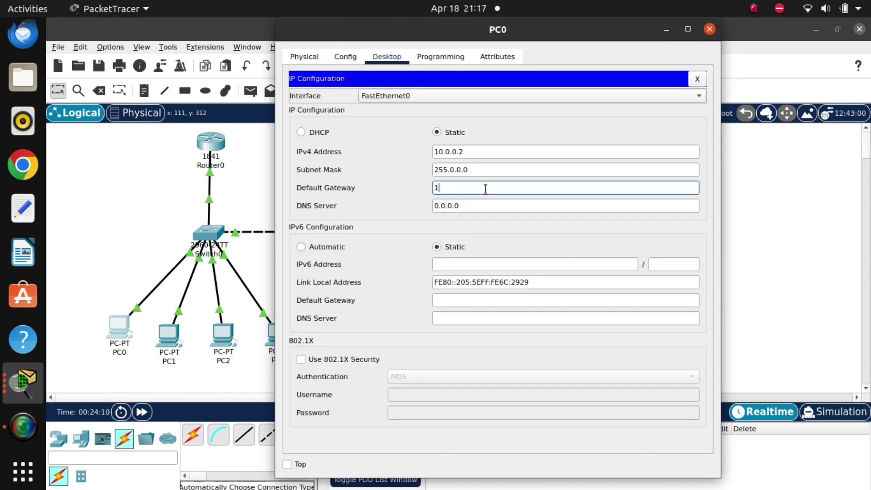
type("0.0.0.1")
left_click(710, 30)
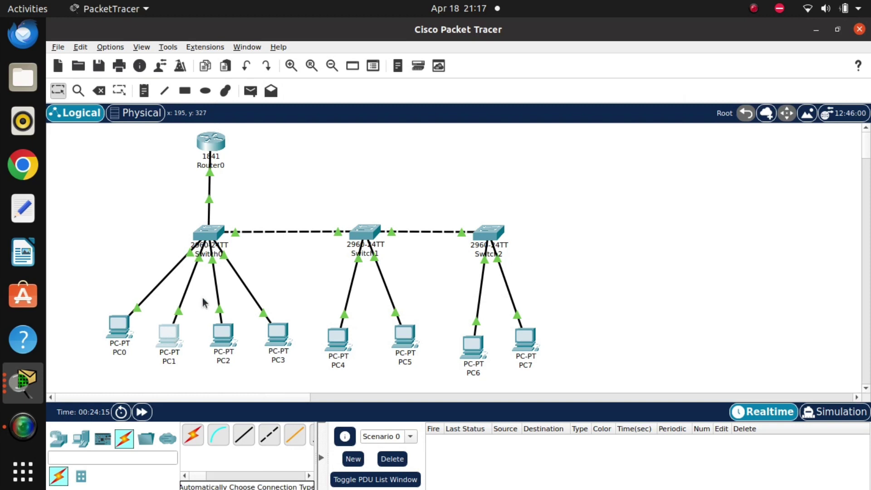
Set PC1's IPv4 default gateway to 10.0.0.1 in its IP configuration and close the PC1 window
left_click(167, 336)
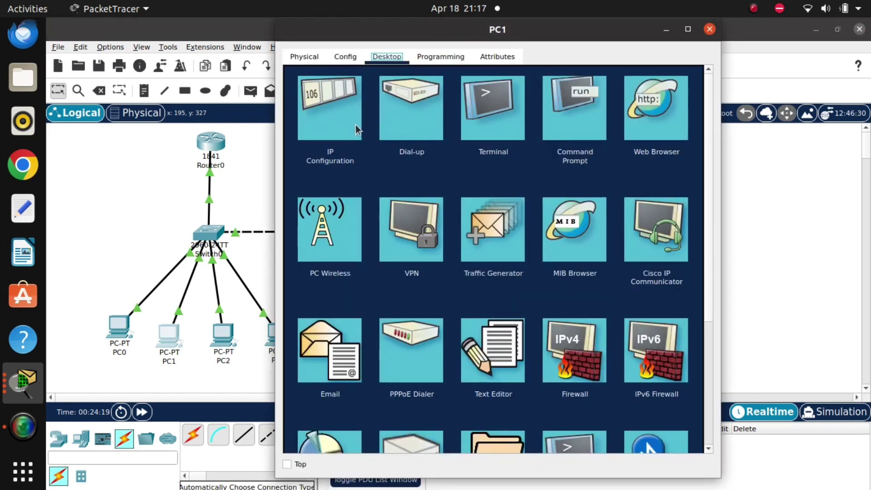
key("Tab")
key("Return")
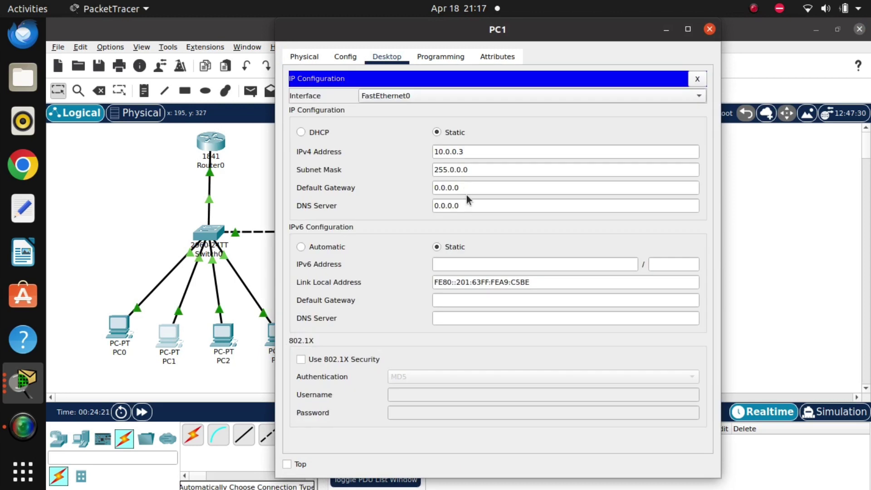
left_click(472, 188)
key("BackSpace")
key("BackSpace")
key("BackSpace")
key("BackSpace")
key("BackSpace")
key("BackSpace")
key("BackSpace")
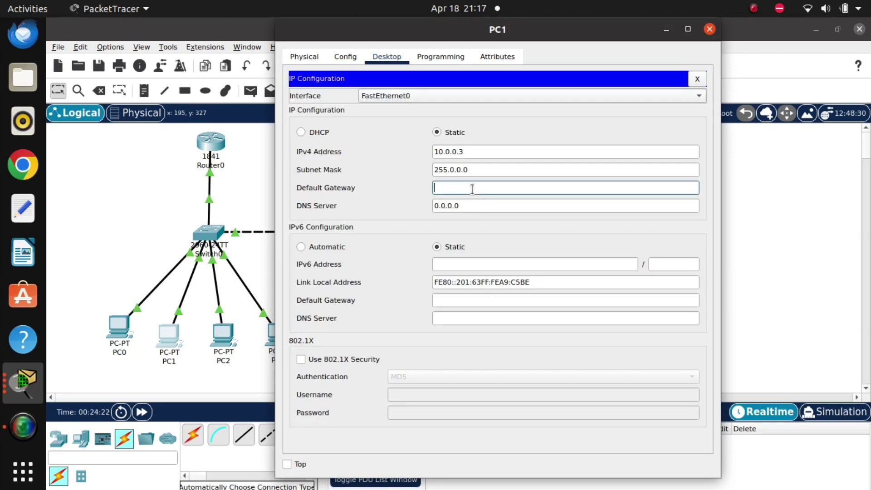
type("10.0.0.1")
left_click(711, 30)
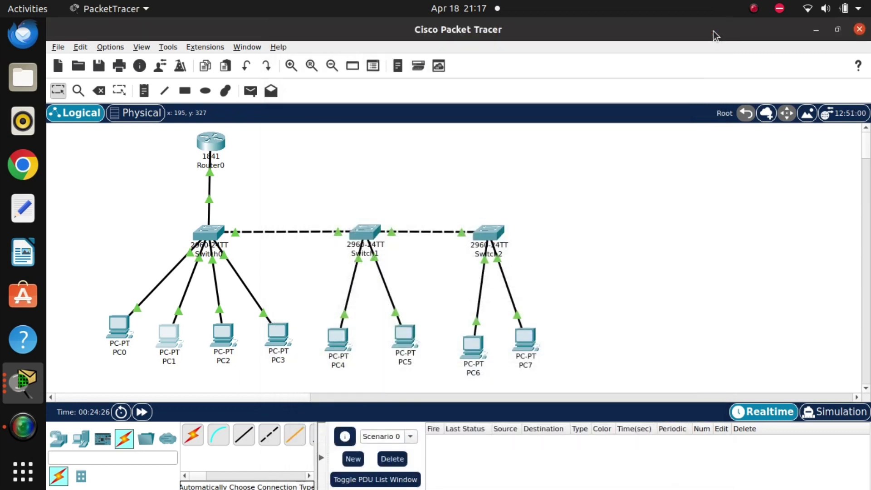
Set PC2's IPv4 default gateway to 20.0.0.1 in its IP configuration and close the PC2 window
left_click(217, 335)
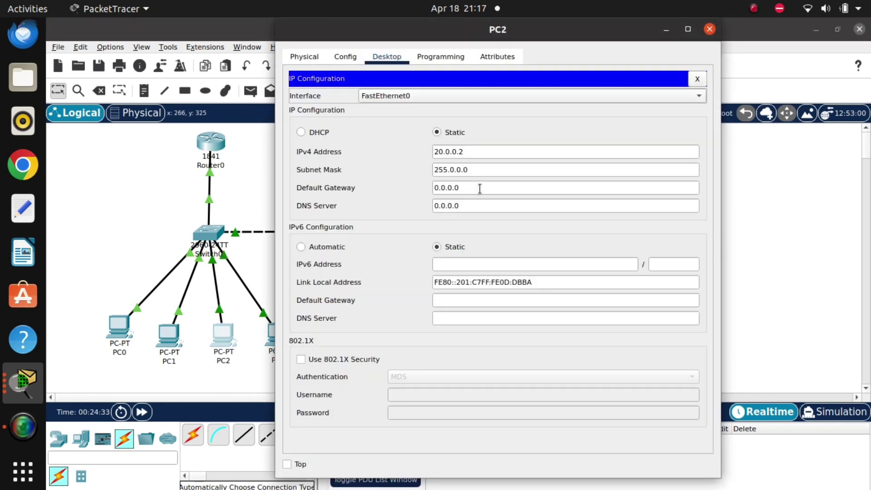
left_click(479, 188)
key("BackSpace")
key("BackSpace")
key("BackSpace")
key("BackSpace")
key("BackSpace")
key("BackSpace")
key("BackSpace")
type("20")
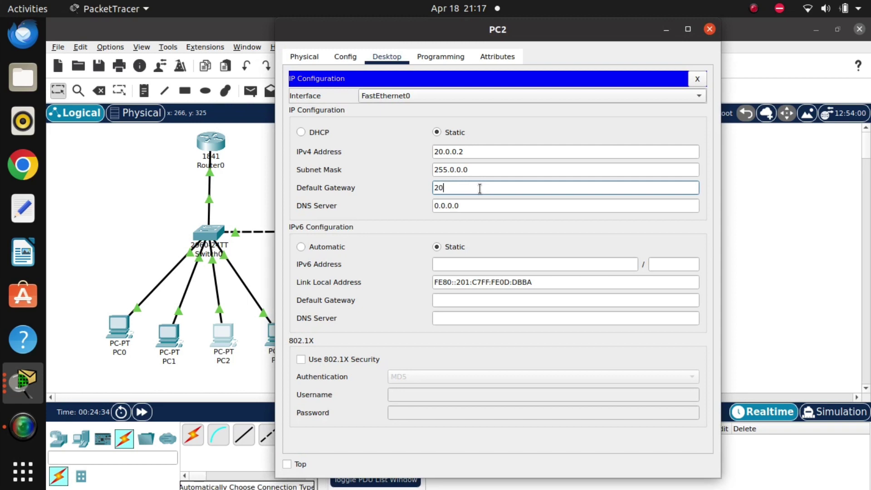
type(".0.0.1")
left_click(710, 30)
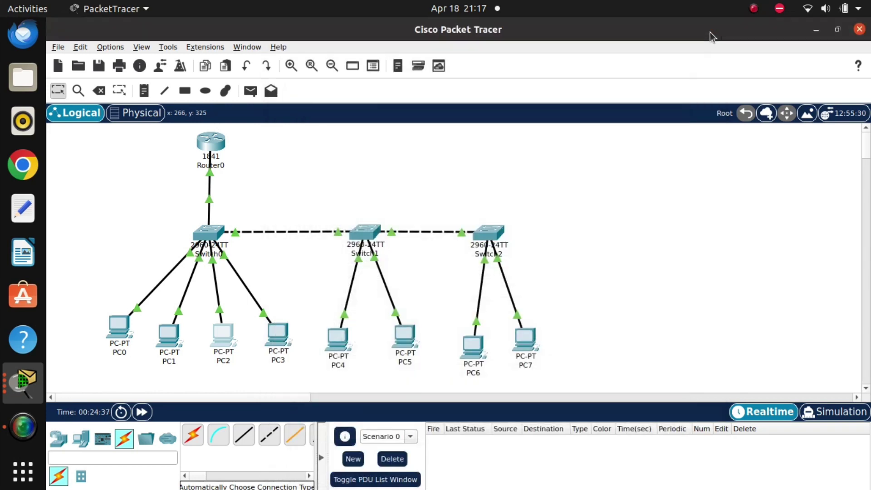
Set PC3's IPv4 default gateway to 20.0.0.1 in its IP configuration and close the PC3 window
left_click(280, 336)
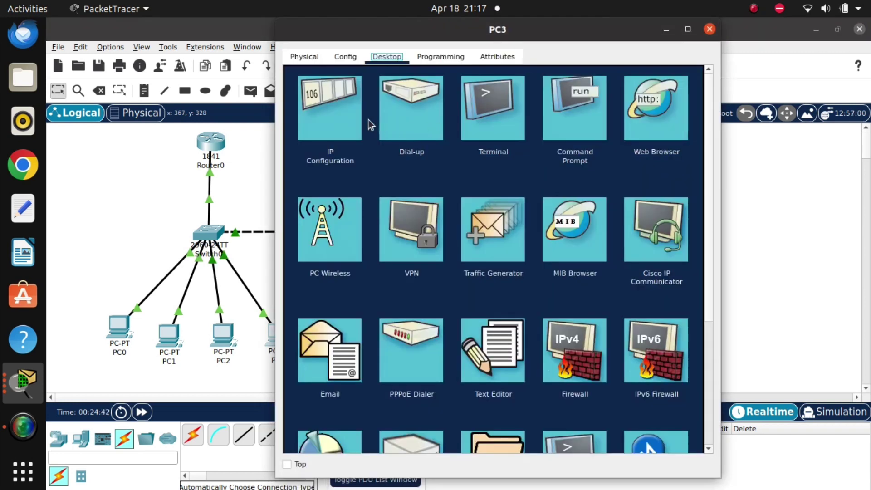
key("Return")
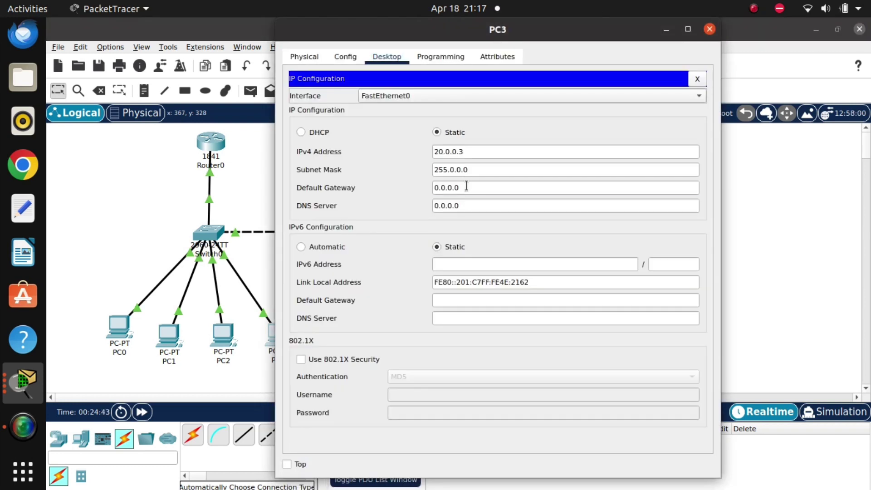
left_click(466, 187)
key("BackSpace")
key("BackSpace")
key("BackSpace")
key("BackSpace")
key("BackSpace")
key("BackSpace")
key("BackSpace")
type("20.0.0.1")
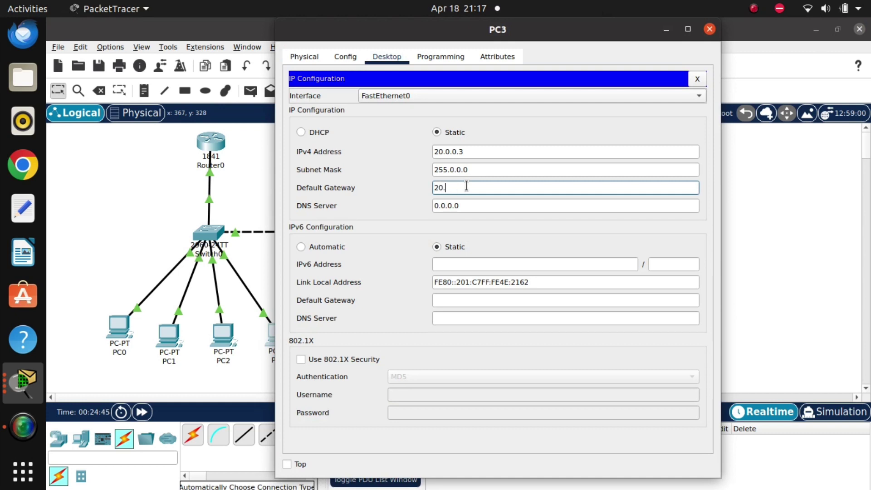
left_click(709, 31)
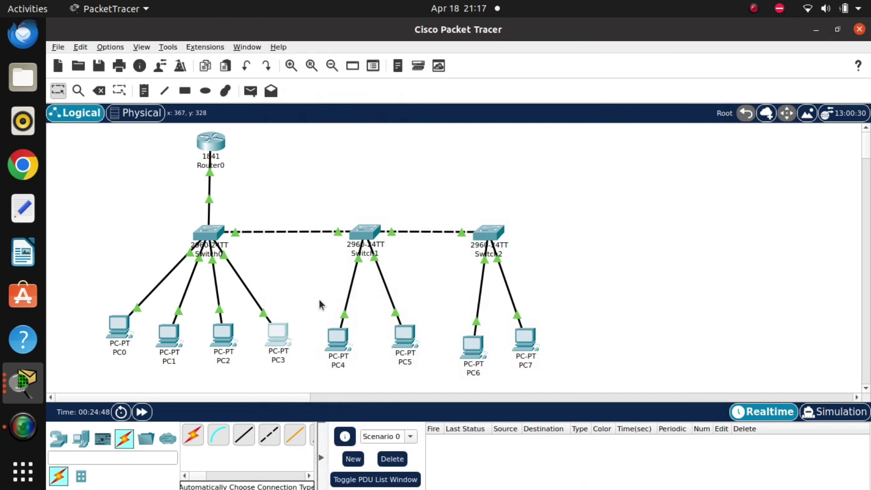
Set PC4's IPv4 default gateway to 10.0.0.1 in its IP configuration and close the PC4 window
left_click(336, 342)
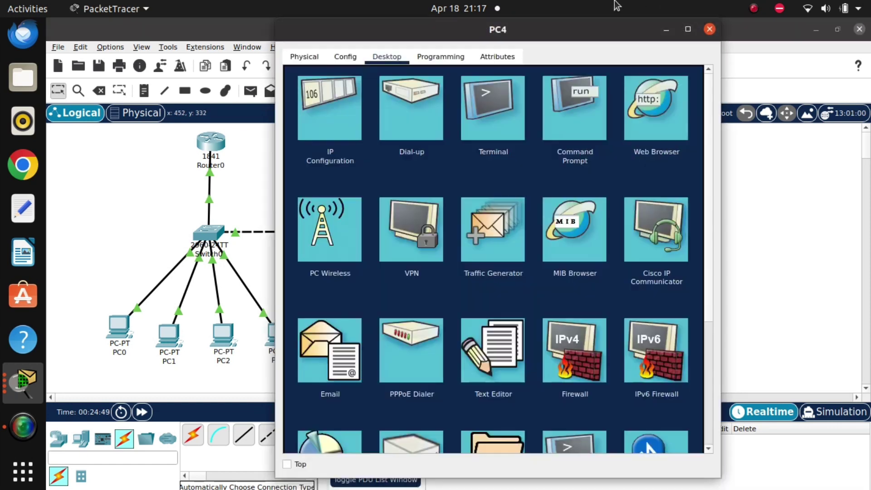
left_click(329, 112)
left_click(476, 187)
key("BackSpace")
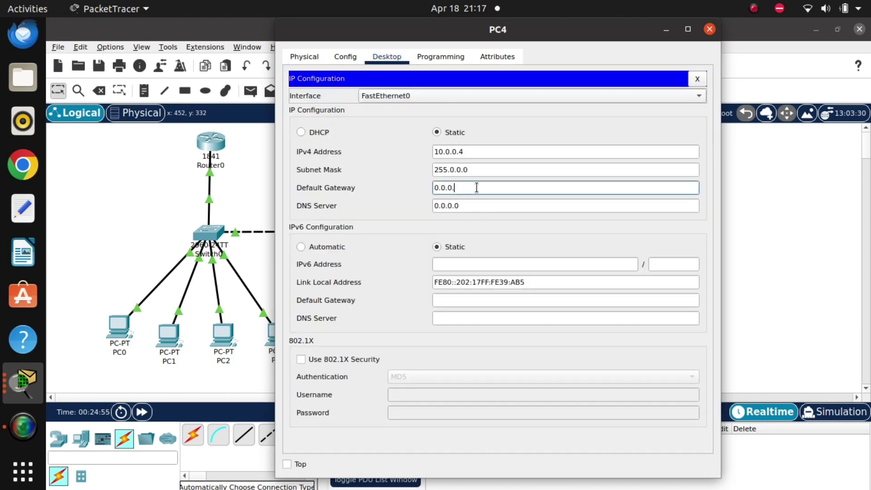
key("BackSpace")
key("BackSpace")
key("BackSpace")
key("BackSpace")
key("BackSpace")
key("BackSpace")
type("10.0.0.1")
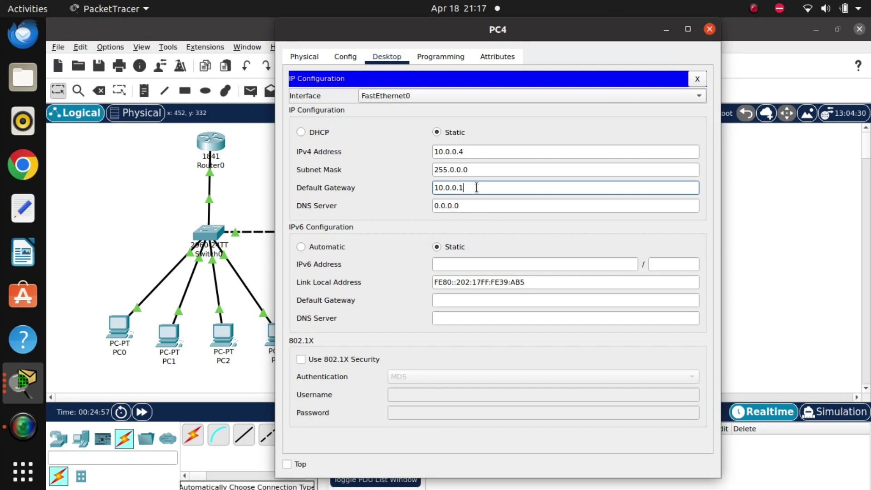
left_click(710, 29)
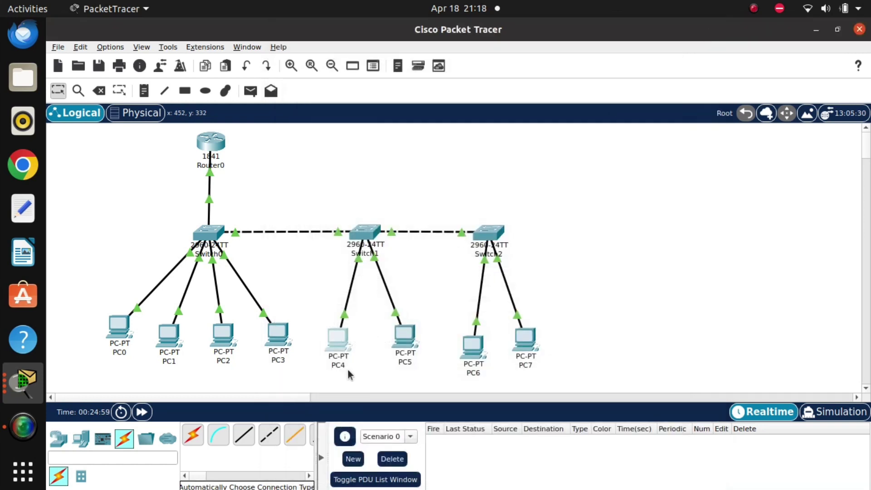
Set PC5's IPv4 default gateway to 20.0.0.1 in its IP configuration and close the PC5 window
left_click(413, 344)
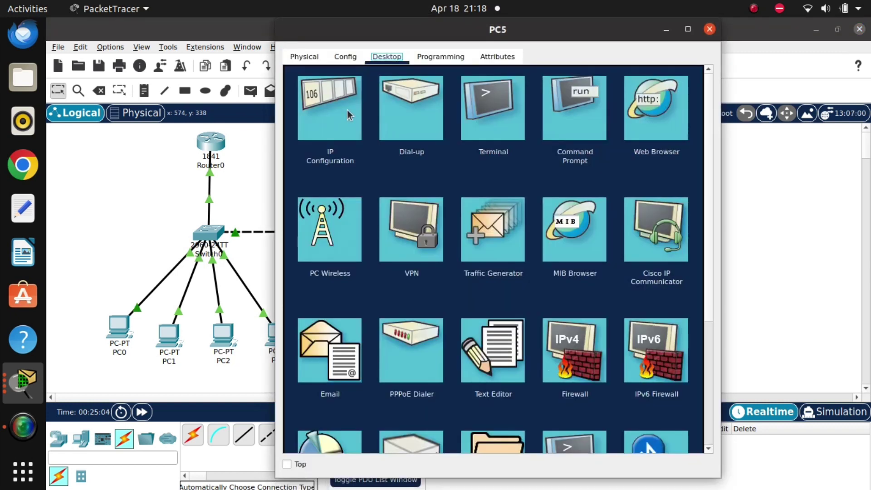
left_click(352, 114)
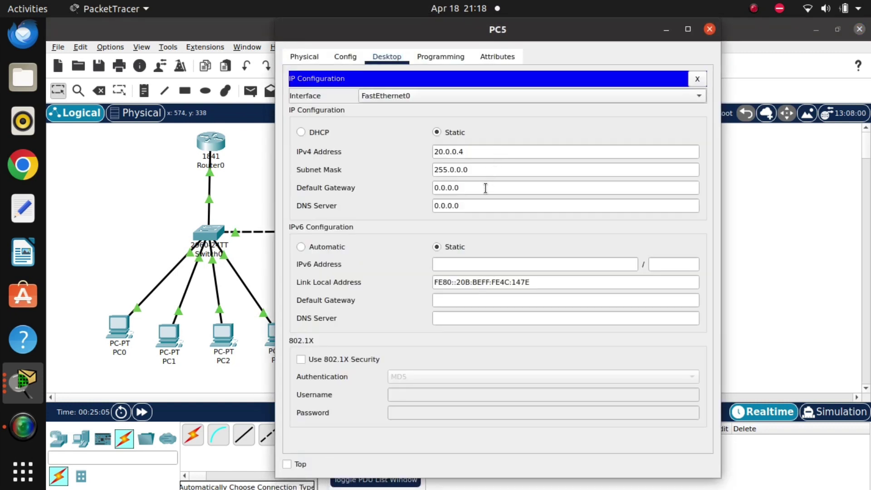
left_click(485, 187)
key("BackSpace")
key("BackSpace")
key("BackSpace")
key("BackSpace")
key("BackSpace")
key("BackSpace")
key("BackSpace")
type("20.0.0.1")
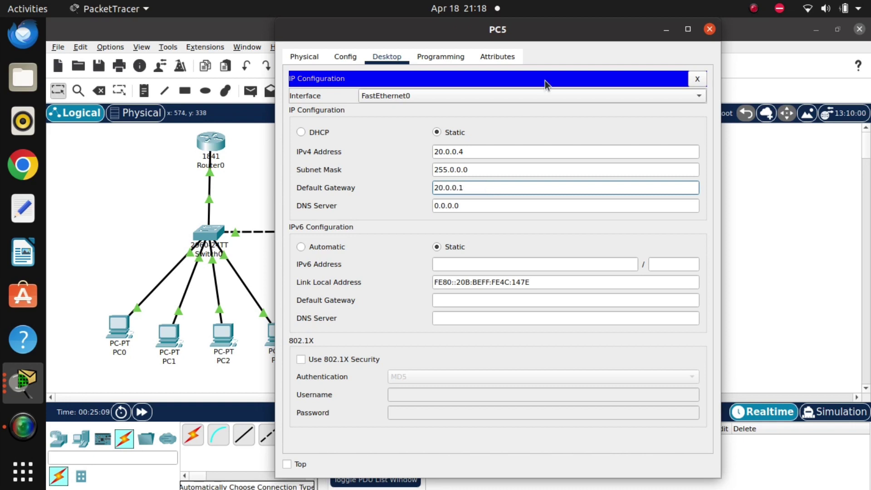
left_click(710, 30)
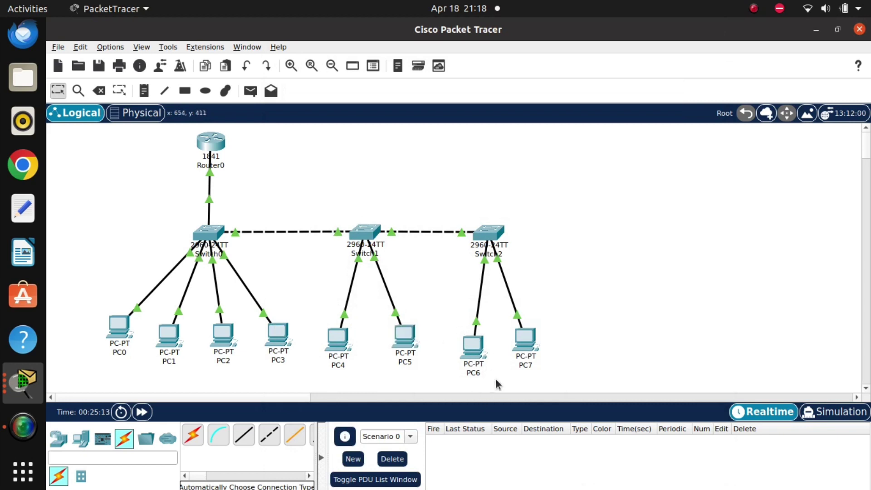
Set PC6's IPv4 default gateway to 10.0.0.1 in its IP configuration and close the PC6 window
left_click(478, 356)
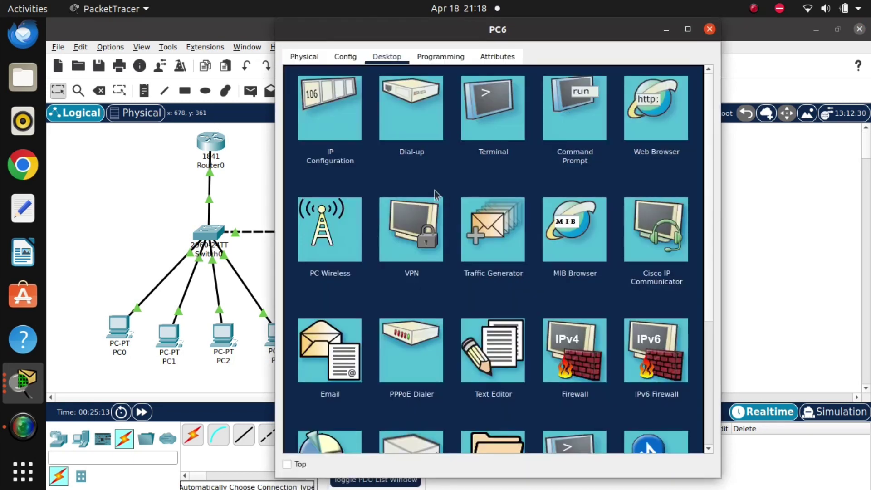
left_click(336, 114)
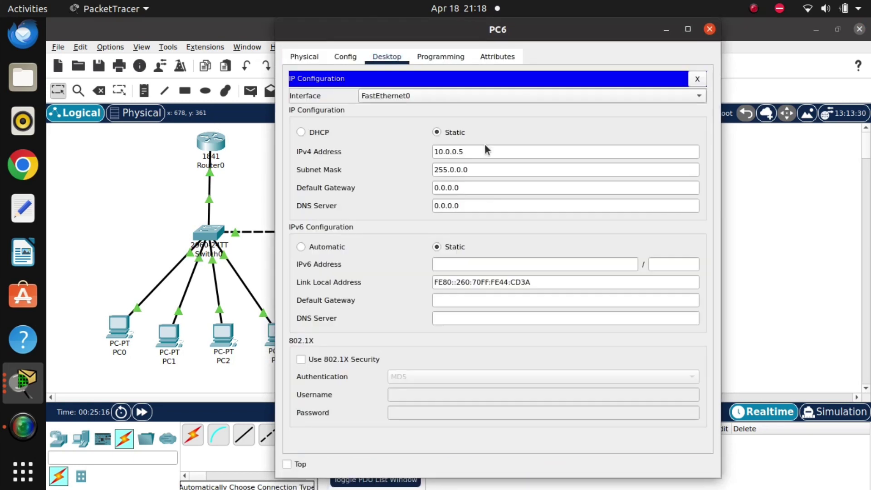
left_click(474, 190)
key("BackSpace")
key("BackSpace")
key("BackSpace")
key("BackSpace")
key("BackSpace")
key("BackSpace")
key("BackSpace")
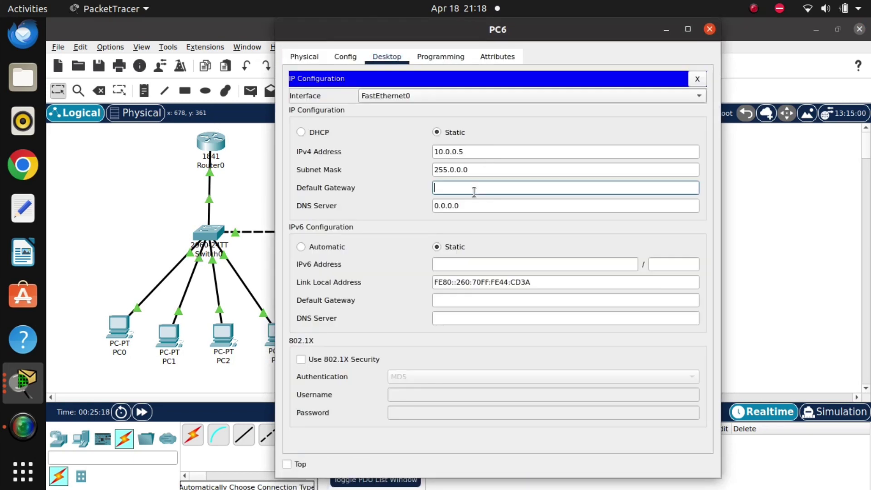
type("10.0.0.1")
left_click(710, 29)
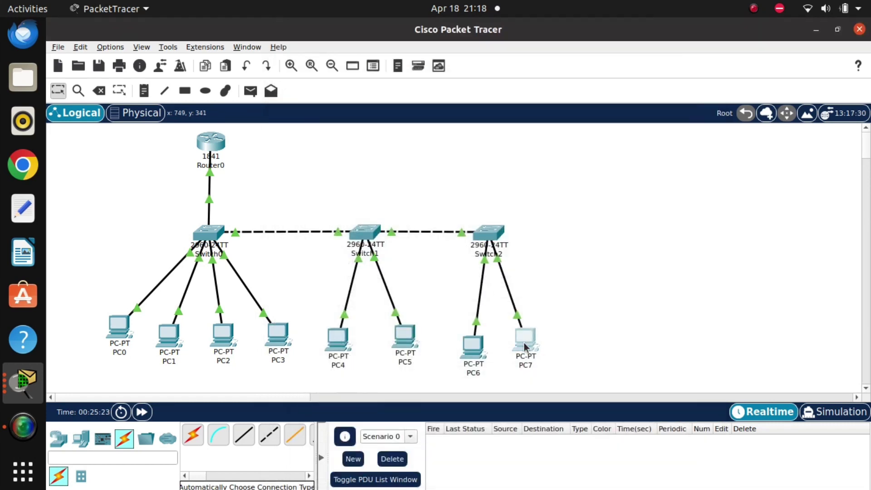
Set PC7's IPv4 default gateway to 20.0.0.1 in its IP configuration and close the PC7 window
left_click(525, 347)
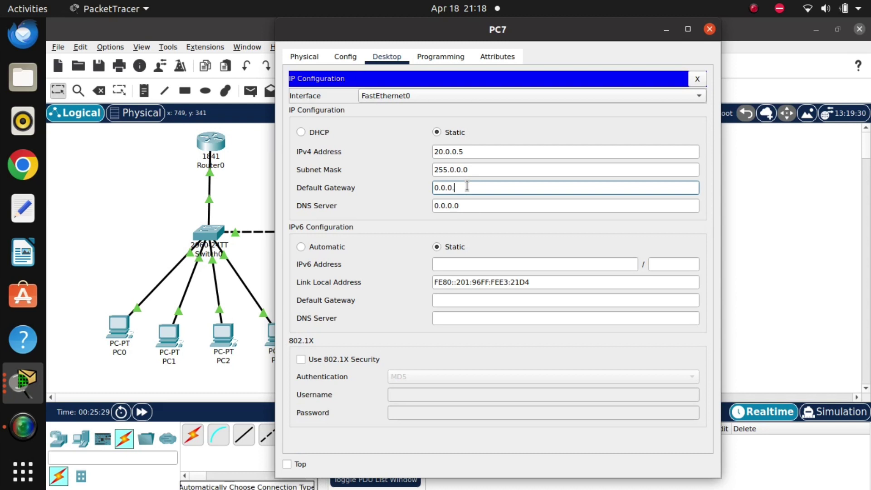
key("BackSpace")
key("BackSpace")
key("BackSpace")
key("BackSpace")
key("BackSpace")
key("BackSpace")
type("20.0")
left_click(711, 29)
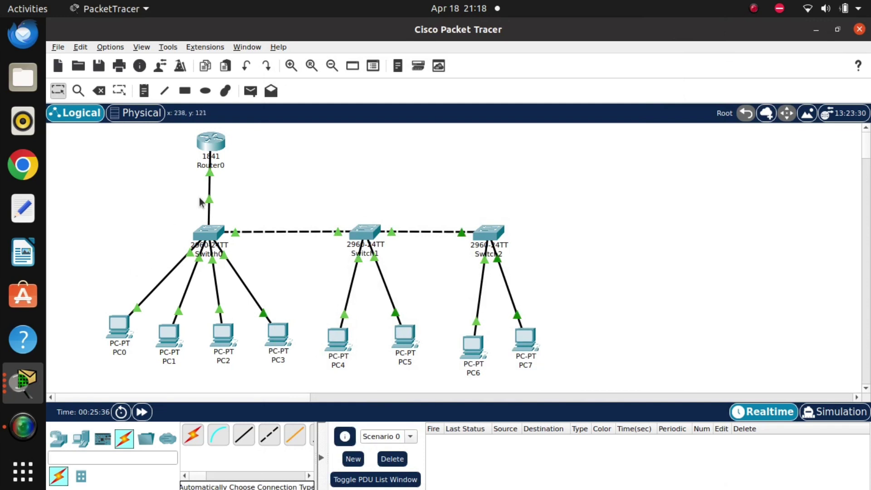
Configure Switch0's router-facing interface f0/6 with switchport mode trunk in its command line, and put the Switch0 window away
left_click_drag(201, 187, 219, 213)
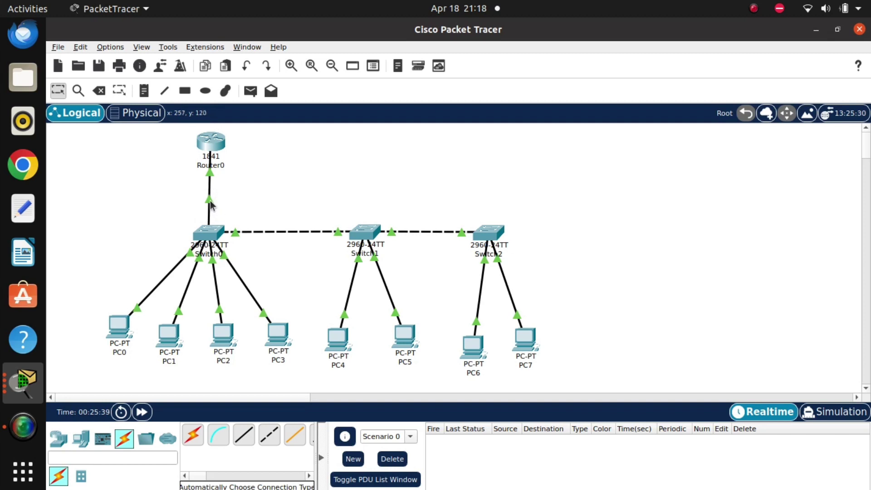
mouse_move(210, 204)
left_click(208, 232)
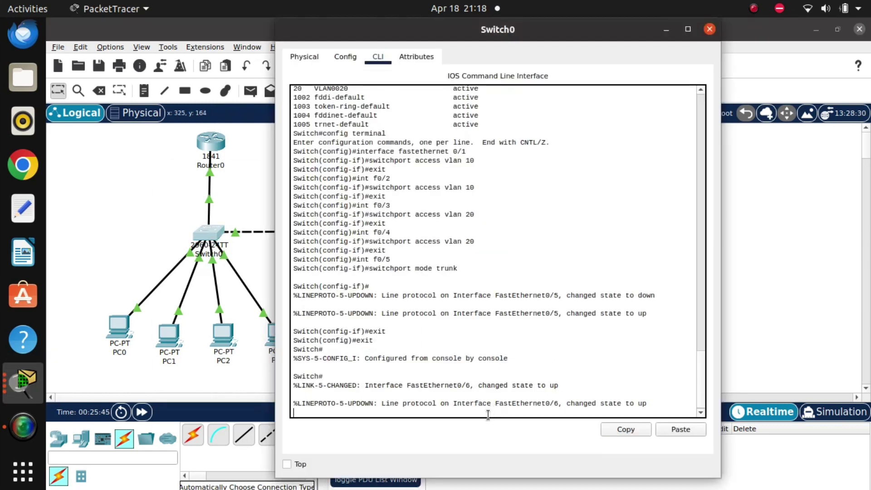
key("Return")
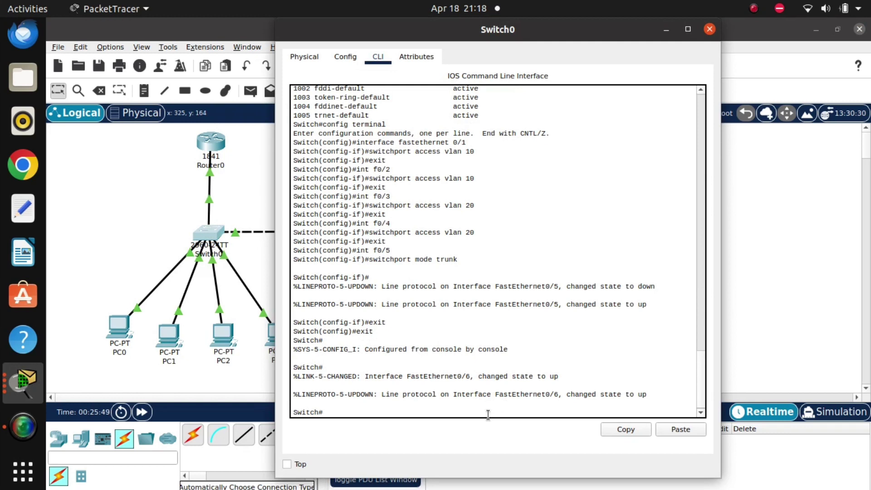
type("config terminal")
key("Return")
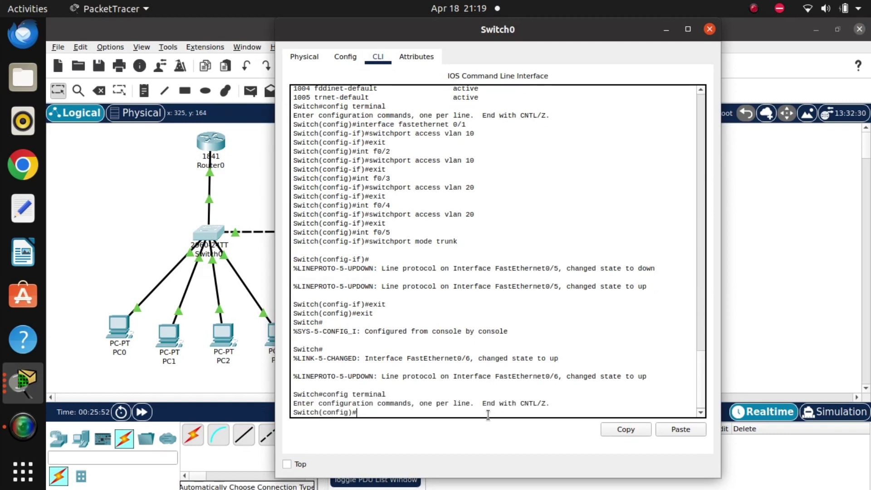
type("int f0/6")
key("Return")
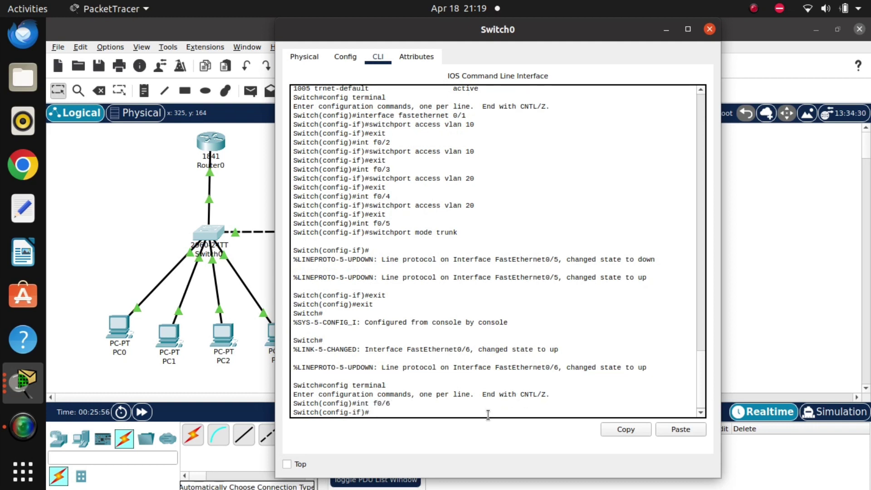
type("switchport ")
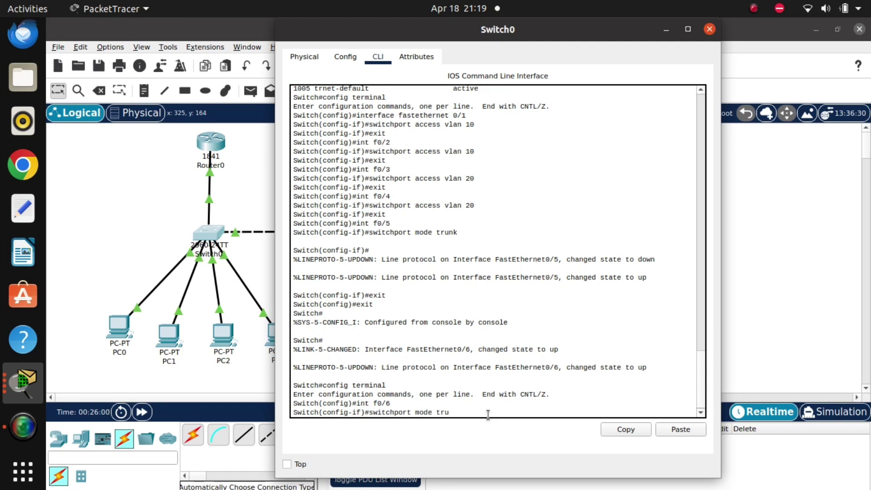
type("mode trunk")
key("Return")
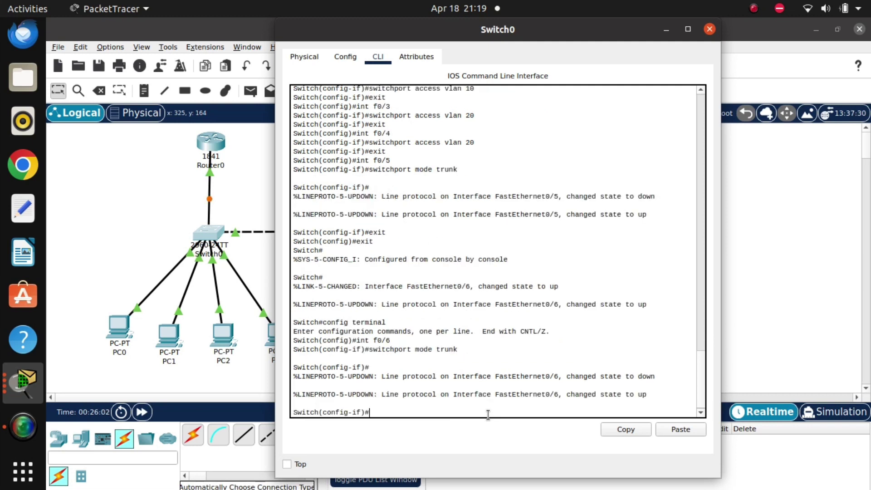
left_click(660, 31)
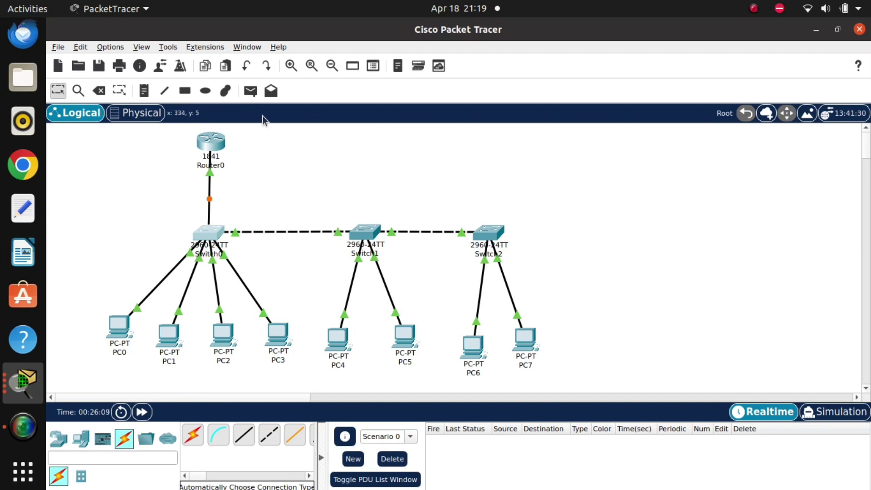
Test same-VLAN connectivity by sending a simple PDU from PC0 to PC1, and clear the PDU scenario
left_click(249, 89)
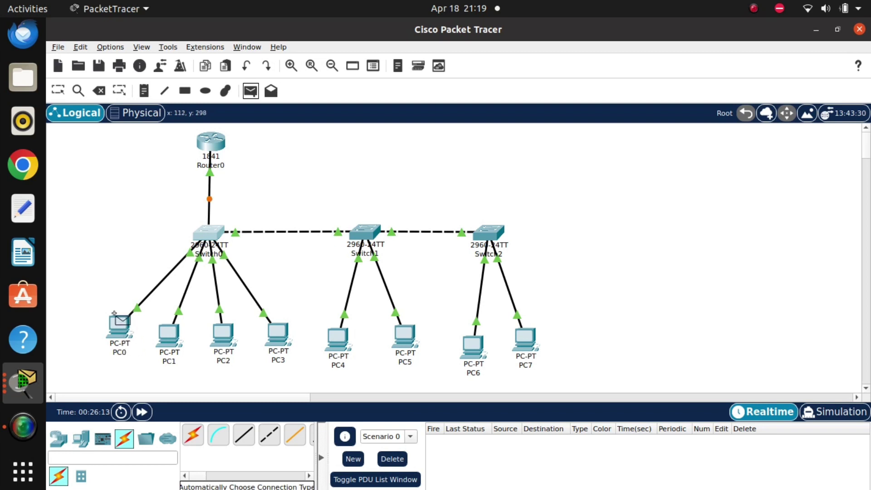
left_click(111, 330)
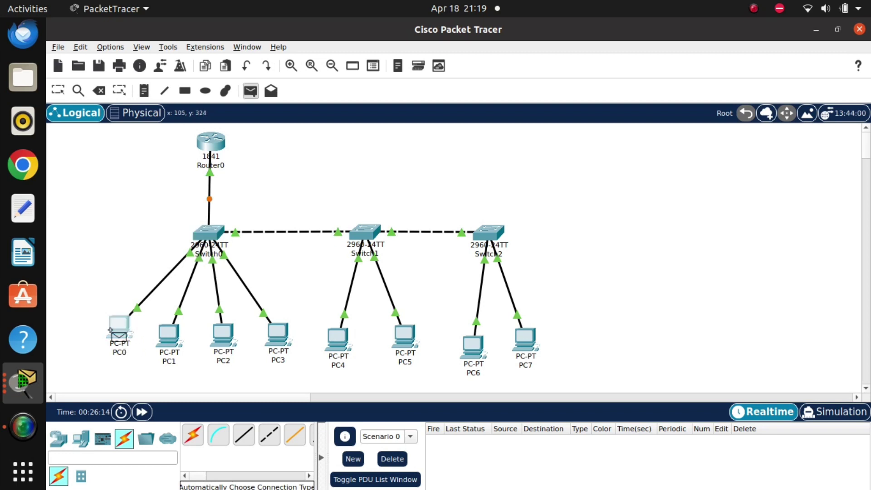
left_click(175, 337)
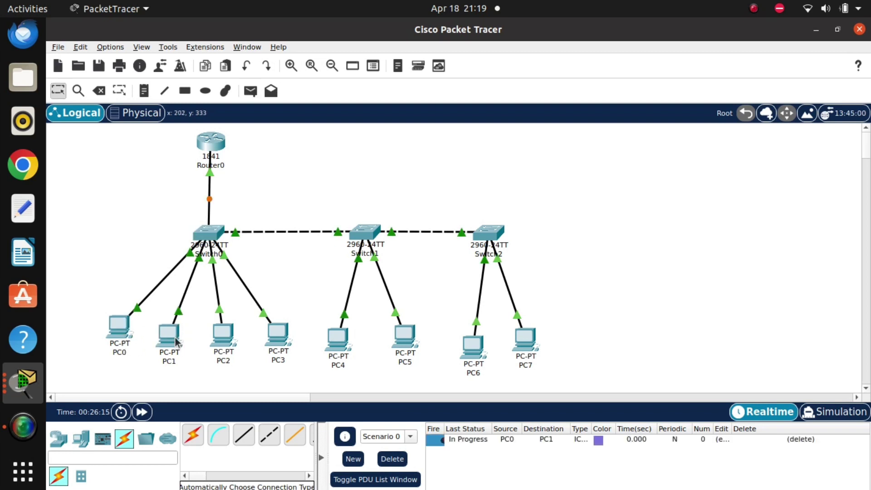
left_click(390, 457)
Send a simple PDU from PC0 to Router0, repeat it once the trunk link is up, and clear the PDU scenario
left_click(250, 90)
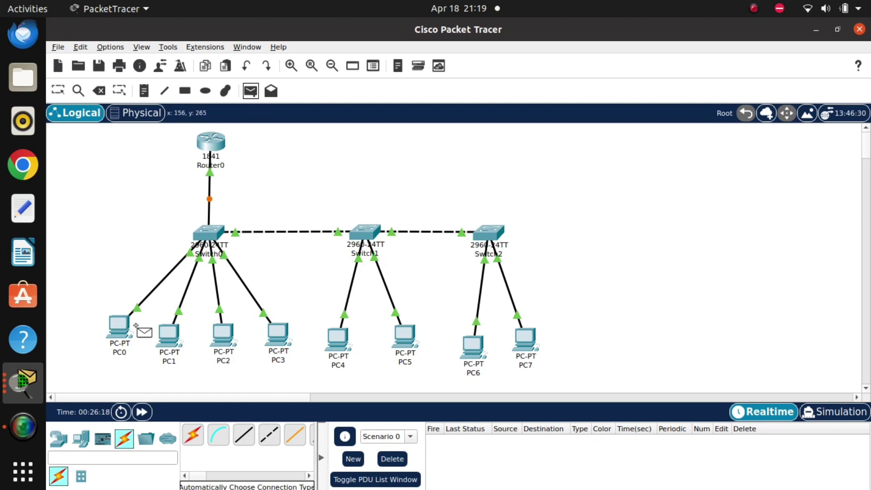
left_click(121, 321)
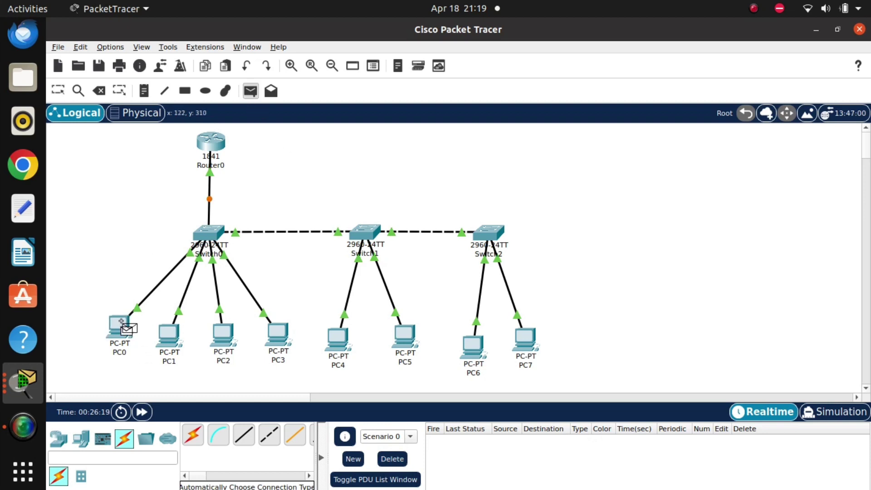
left_click(212, 144)
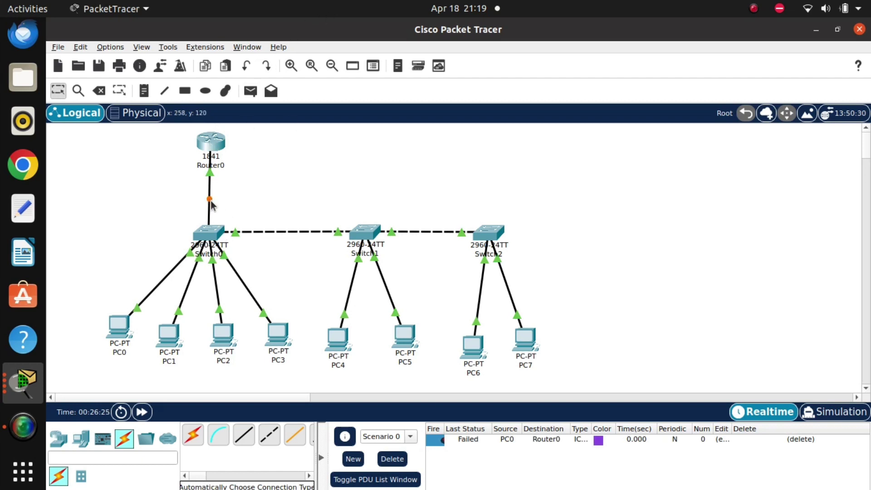
mouse_move(211, 201)
left_click(251, 90)
left_click(121, 328)
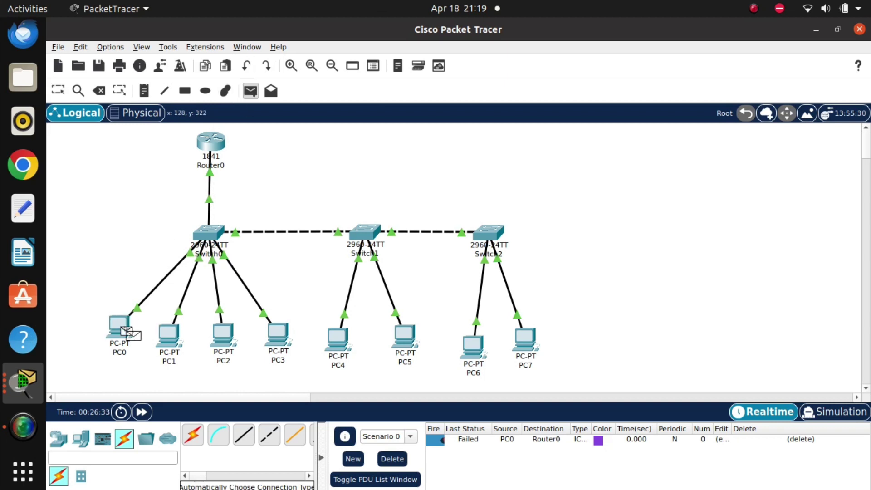
left_click(211, 148)
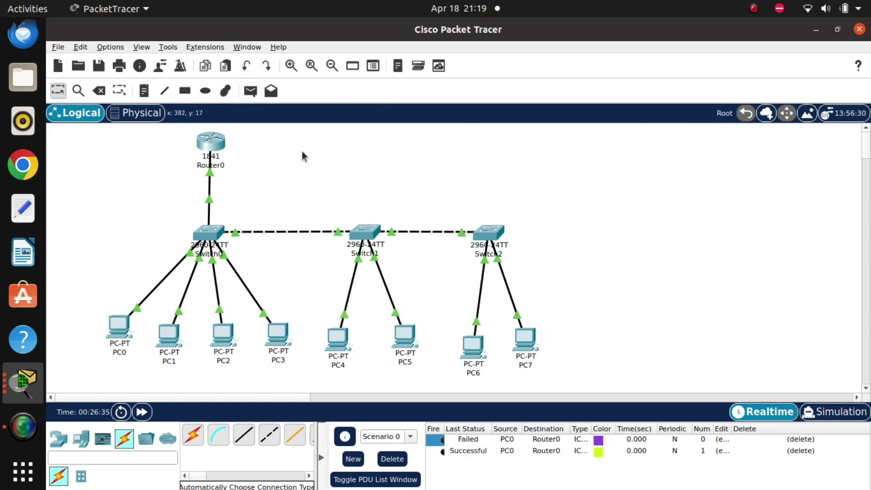
left_click(392, 459)
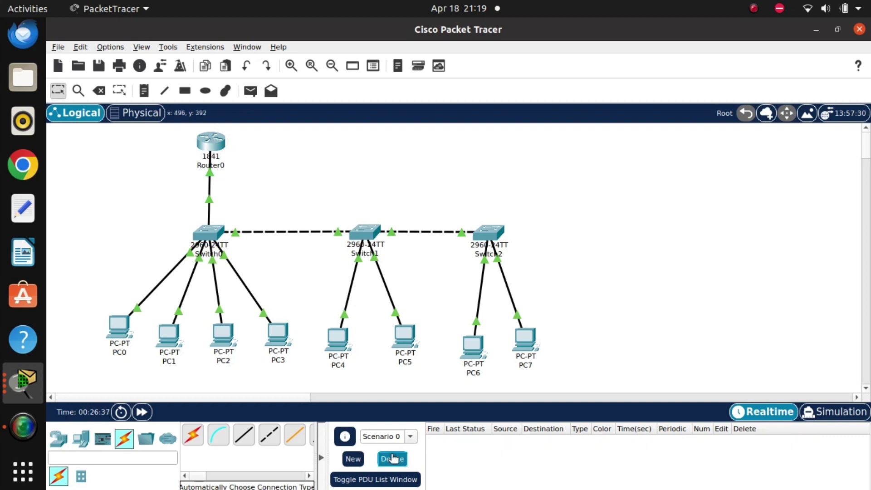
Test inter-VLAN connectivity by sending a simple PDU from PC0 to PC2 twice
left_click(250, 93)
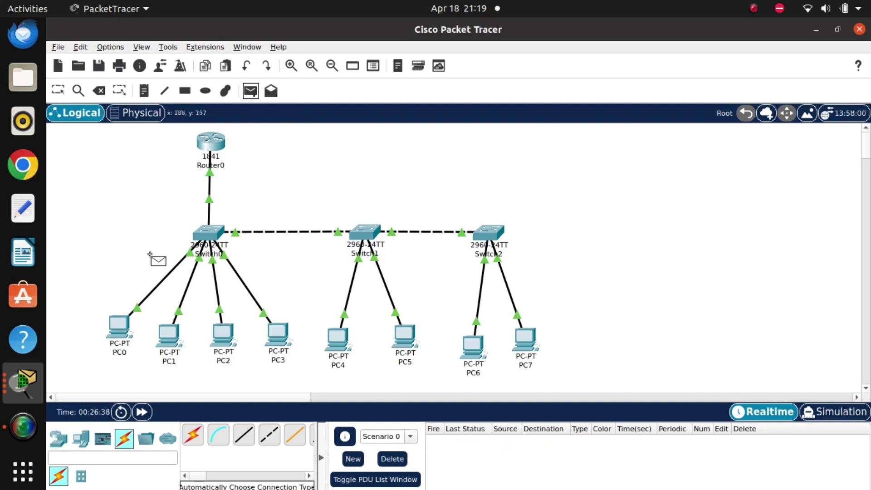
left_click(116, 335)
left_click(225, 338)
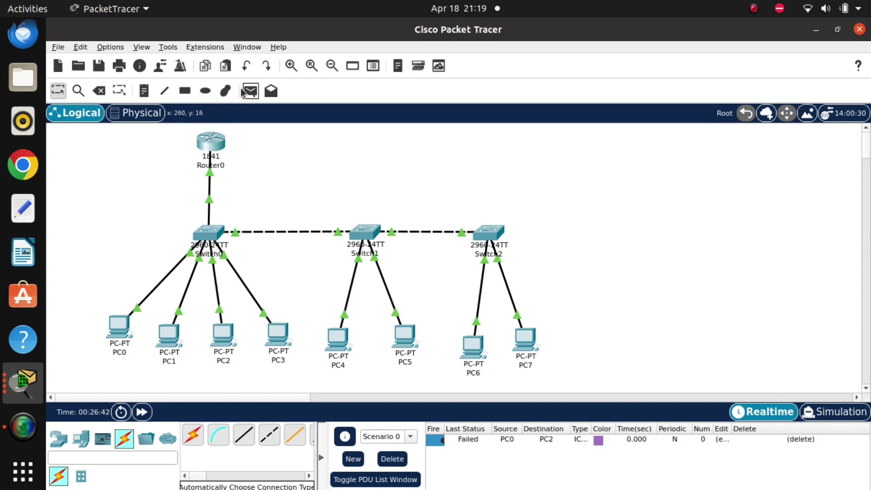
left_click(244, 92)
left_click(119, 332)
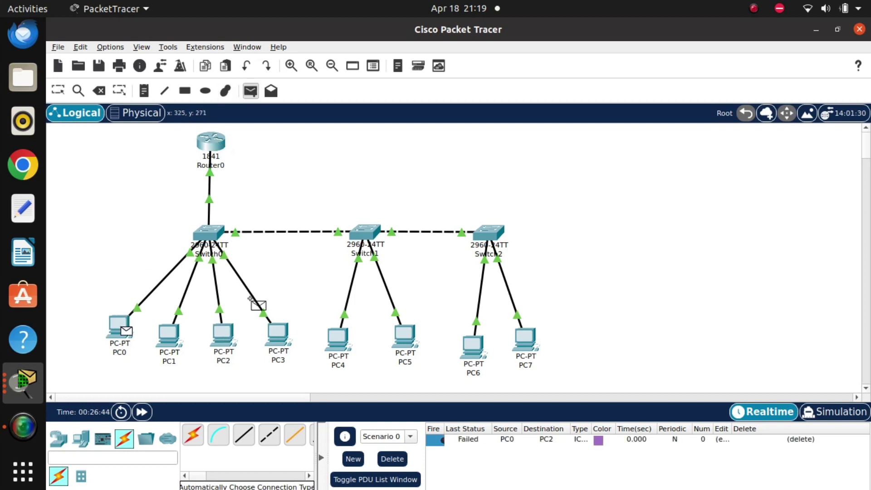
left_click(232, 342)
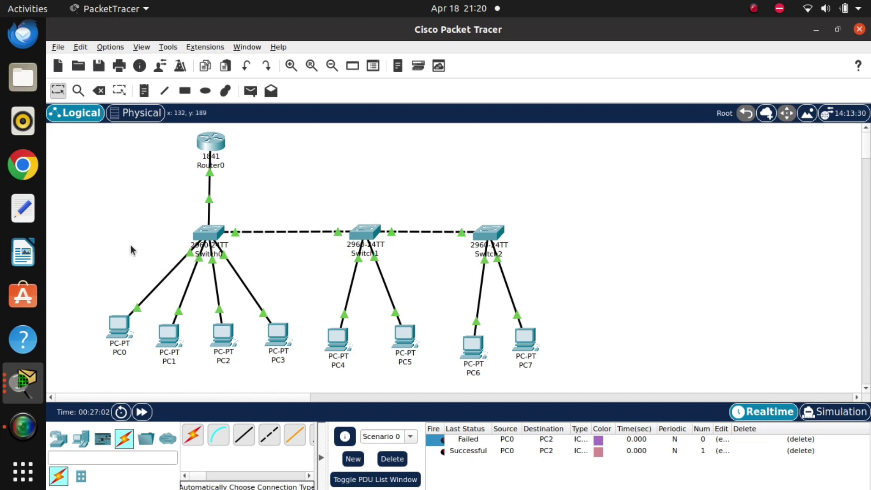
Test inter-VLAN connectivity by sending a simple PDU from PC4 to PC5 twice, and clear the PDU scenario
left_click(251, 91)
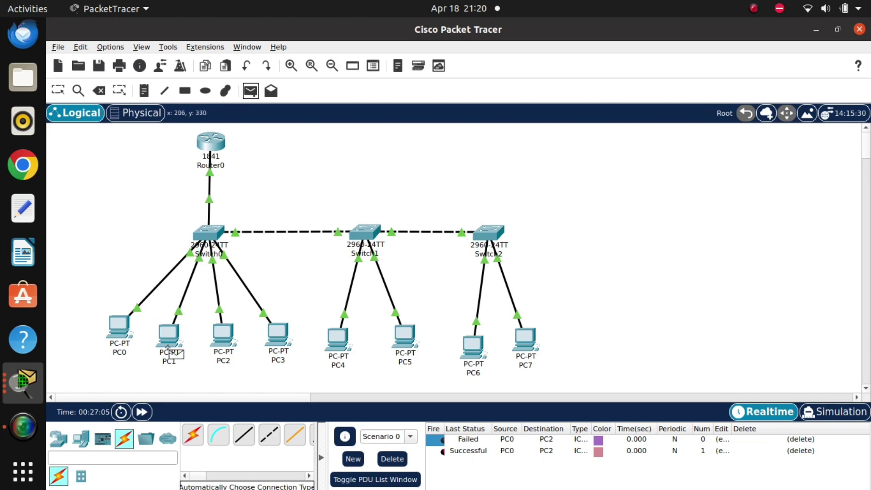
left_click(344, 339)
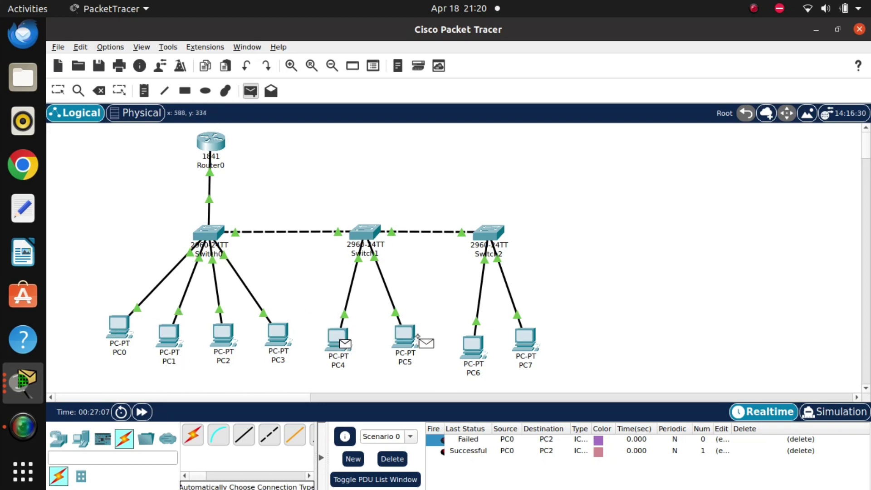
left_click(406, 336)
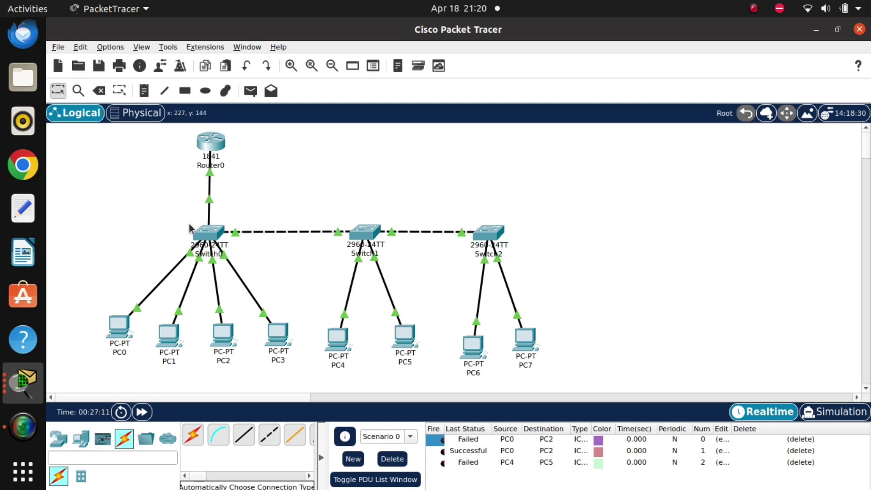
left_click(250, 93)
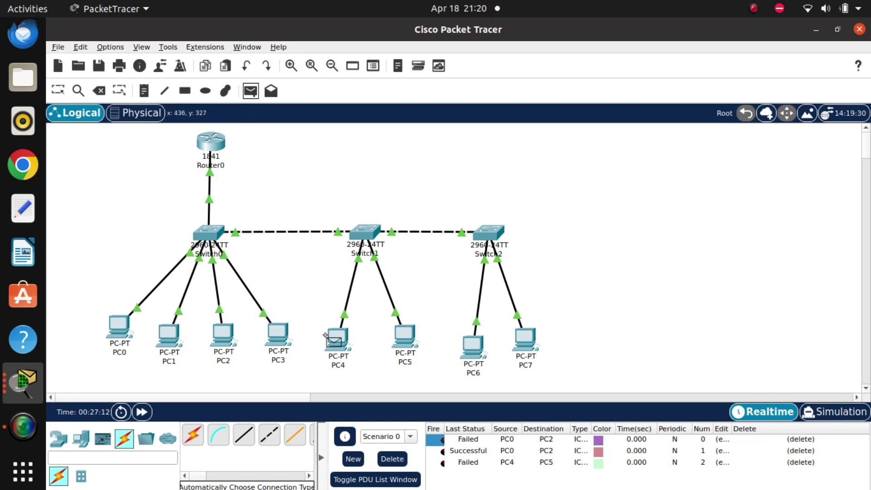
left_click(340, 339)
left_click(413, 336)
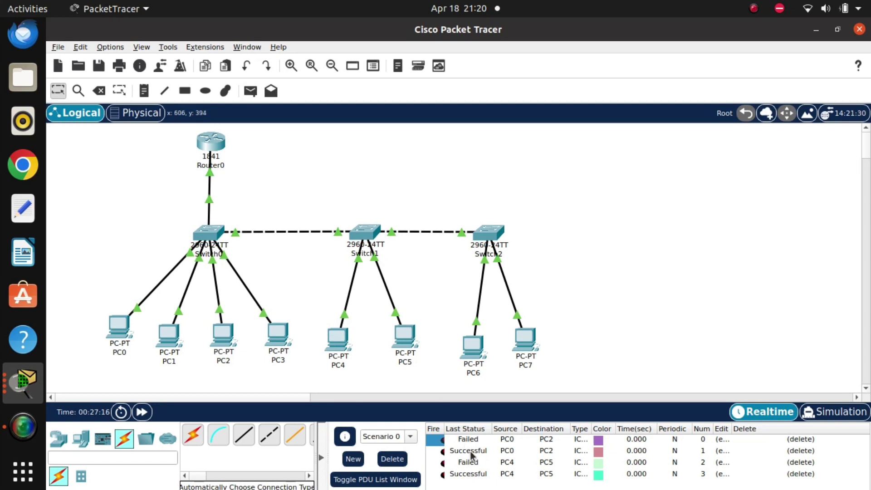
left_click(393, 458)
Test inter-VLAN connectivity on Switch2 by sending a simple PDU from PC6 to PC7 twice
left_click(251, 91)
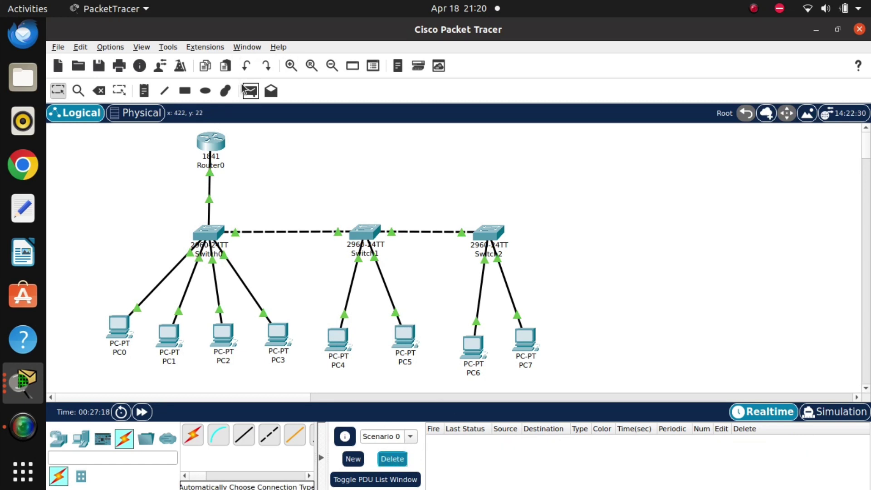
left_click(469, 347)
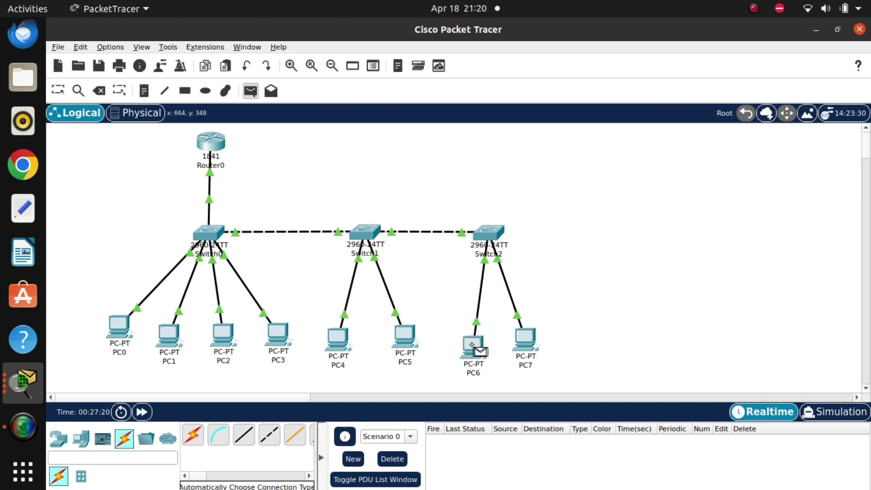
left_click(525, 341)
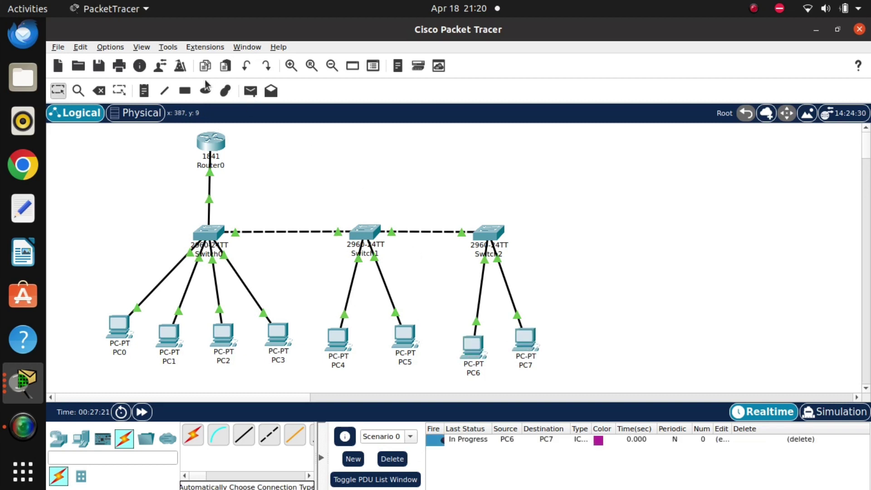
left_click(249, 92)
left_click(472, 345)
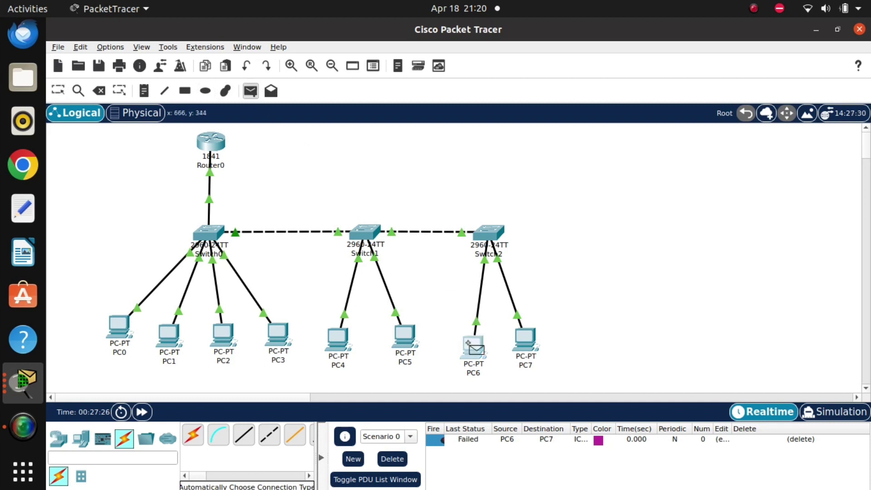
left_click(538, 336)
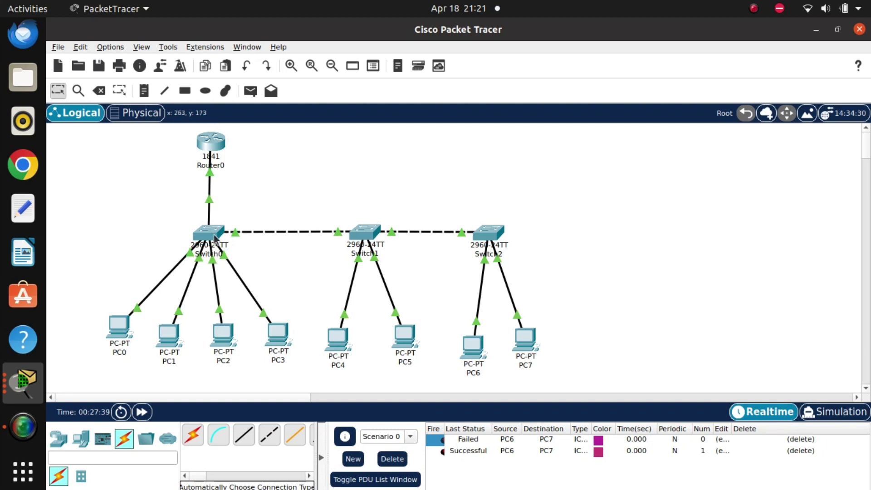
Review the addressing and gateway details of the PCs connected to the three switches
mouse_move(212, 235)
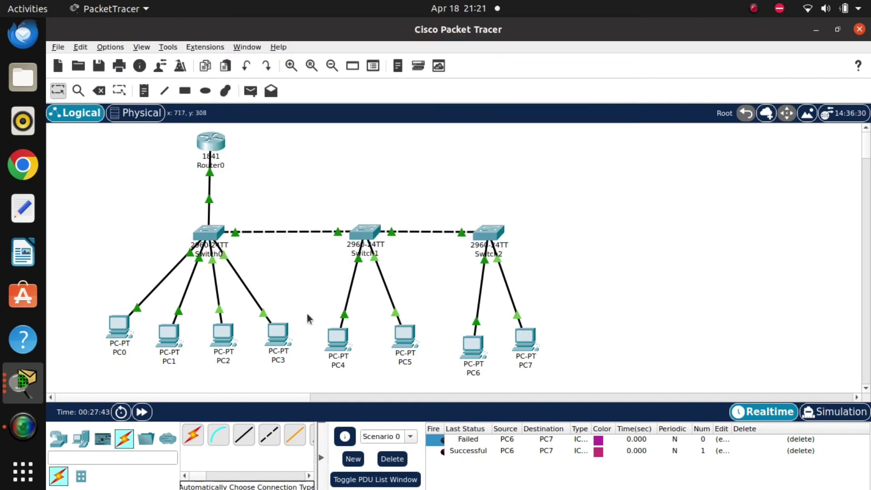
mouse_move(122, 330)
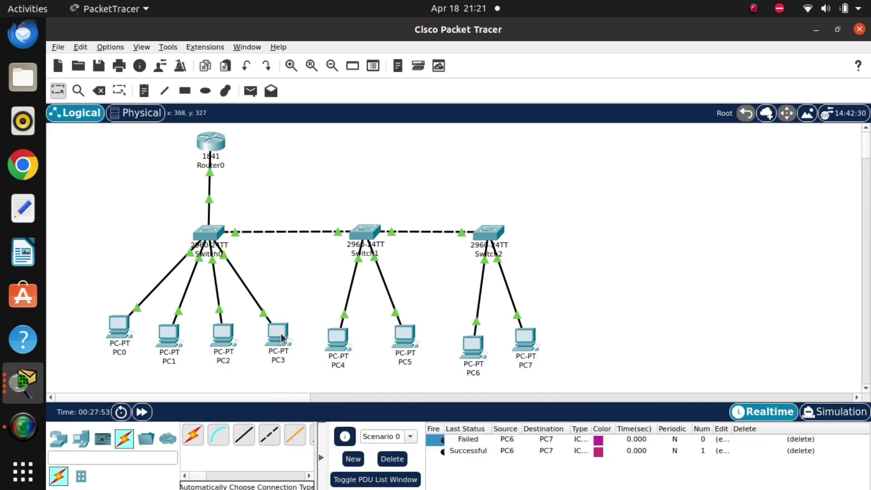
mouse_move(281, 335)
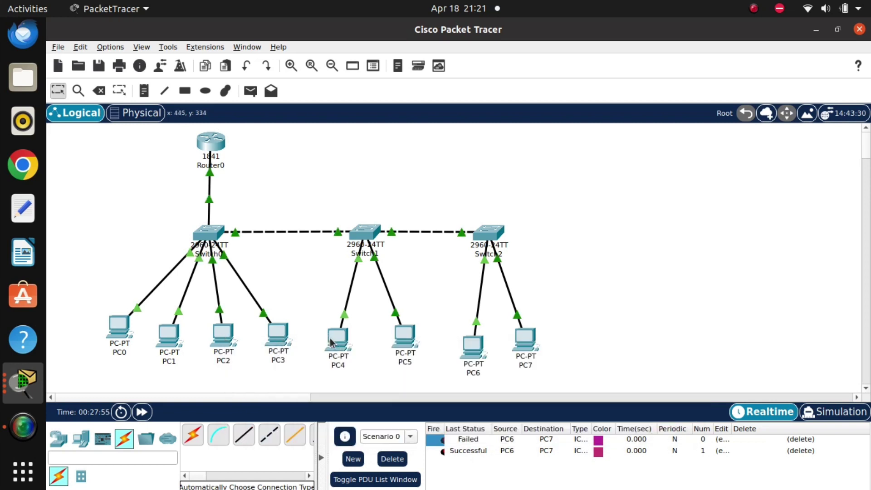
mouse_move(330, 342)
mouse_move(404, 338)
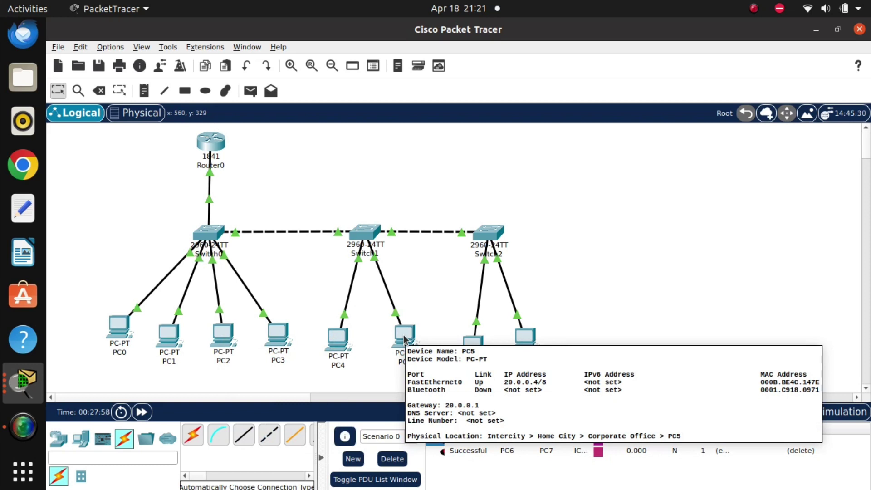
mouse_move(479, 347)
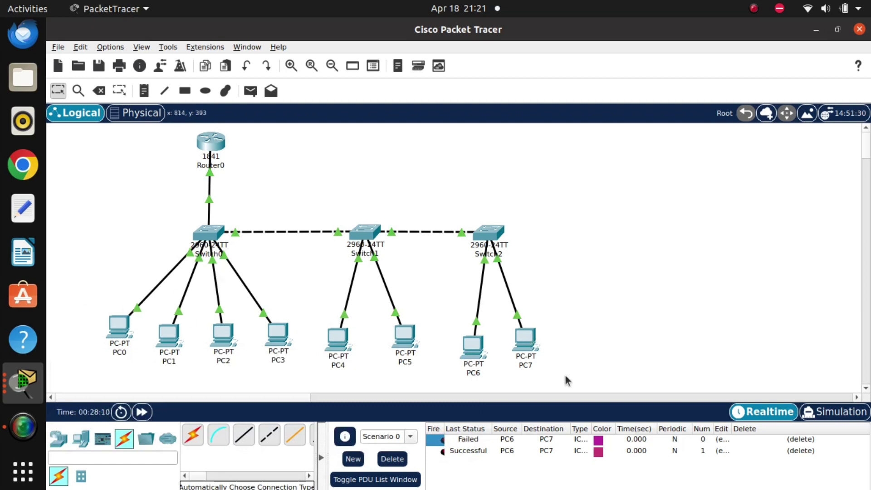
mouse_move(418, 325)
Review the vlan 10 and vlan 20 creation commands in Switch0's command-line history, and put the Switch0 window away
left_click(212, 232)
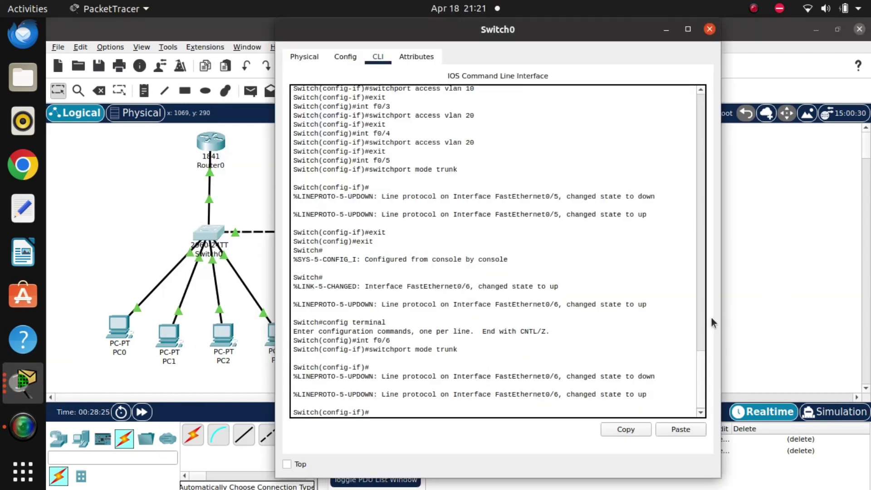
left_click_drag(699, 370, 706, 286)
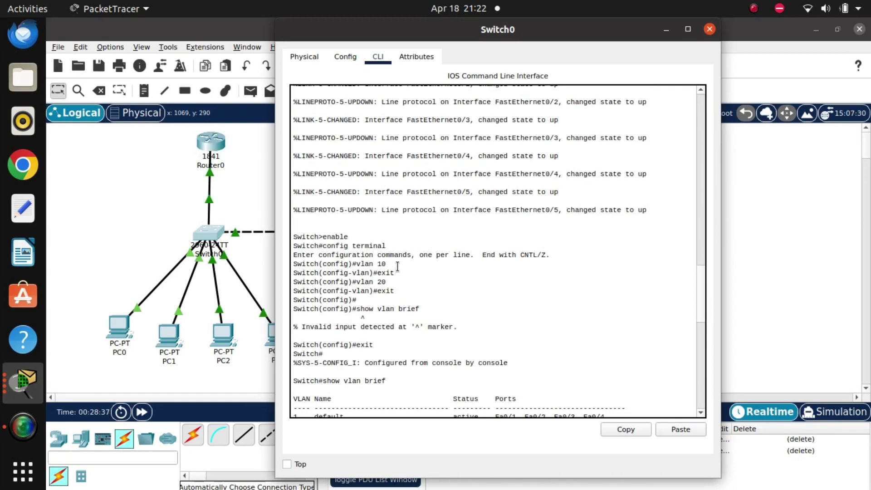
left_click_drag(390, 265, 357, 265)
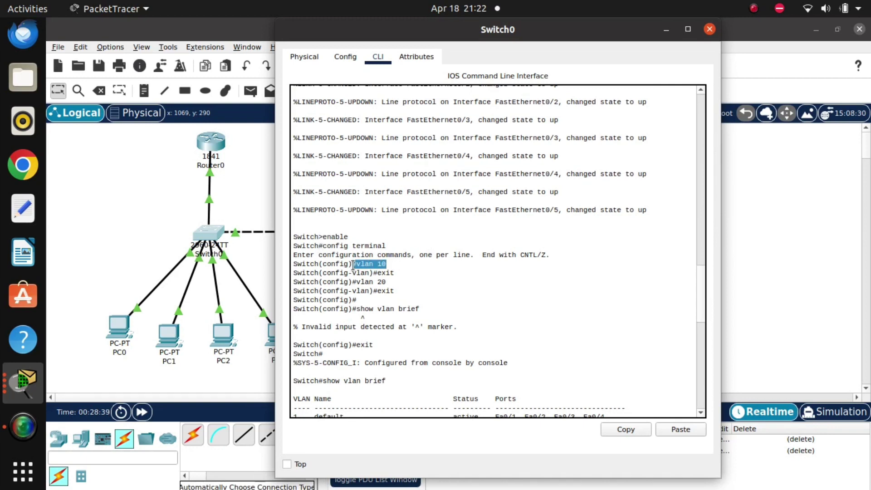
left_click(396, 275)
left_click_drag(387, 283, 347, 279)
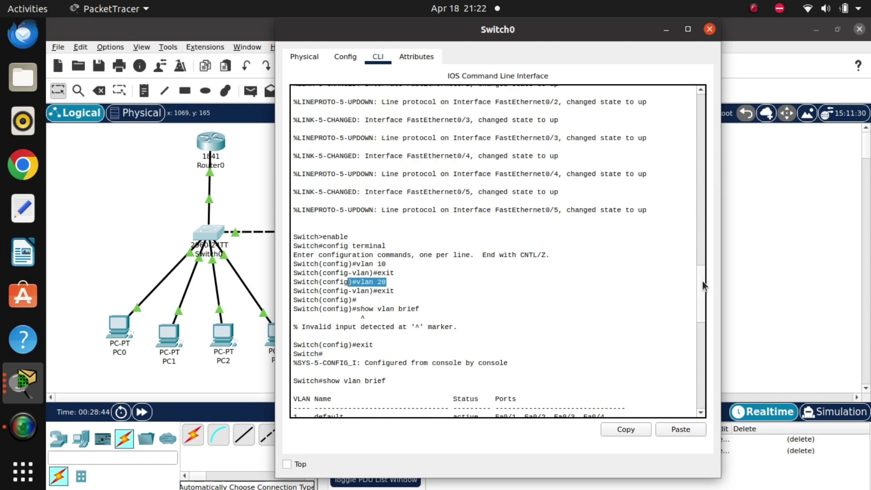
left_click_drag(703, 282, 700, 331)
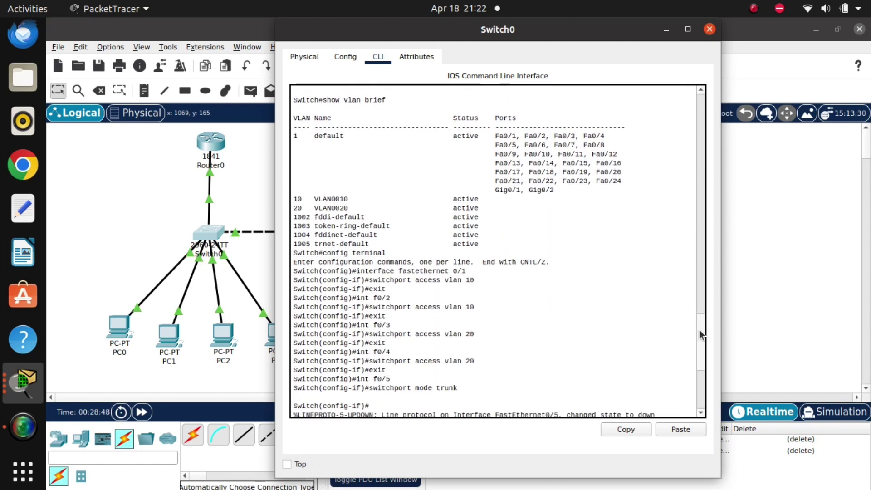
left_click(667, 30)
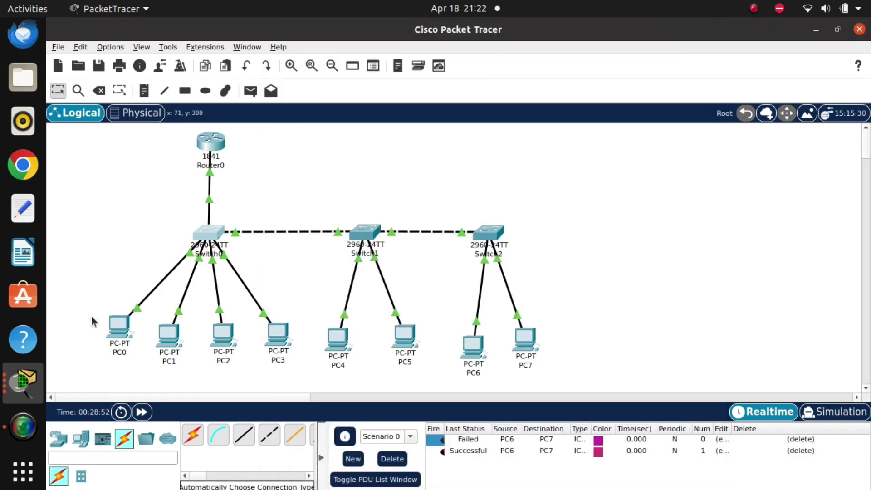
Review the VLAN access assignments of ports 0/1, 0/2 and 0/3 in Switch0's command-line history, and put the window away
left_click(195, 249)
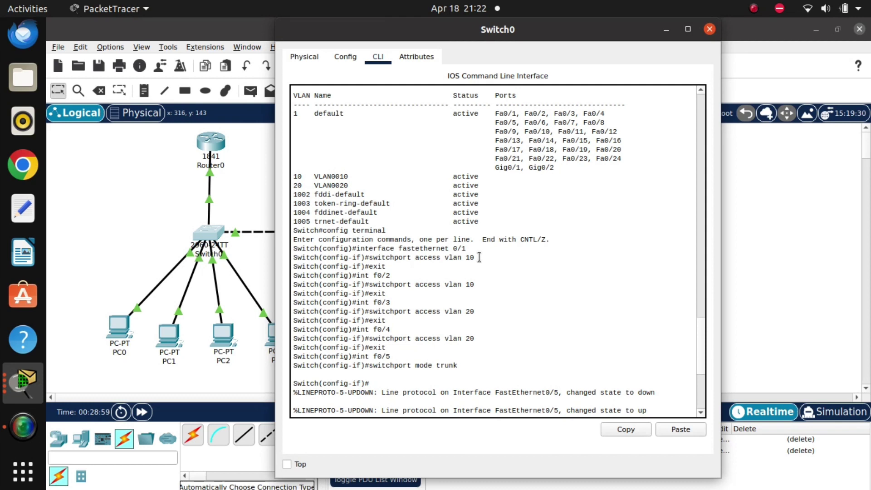
left_click_drag(480, 257, 369, 257)
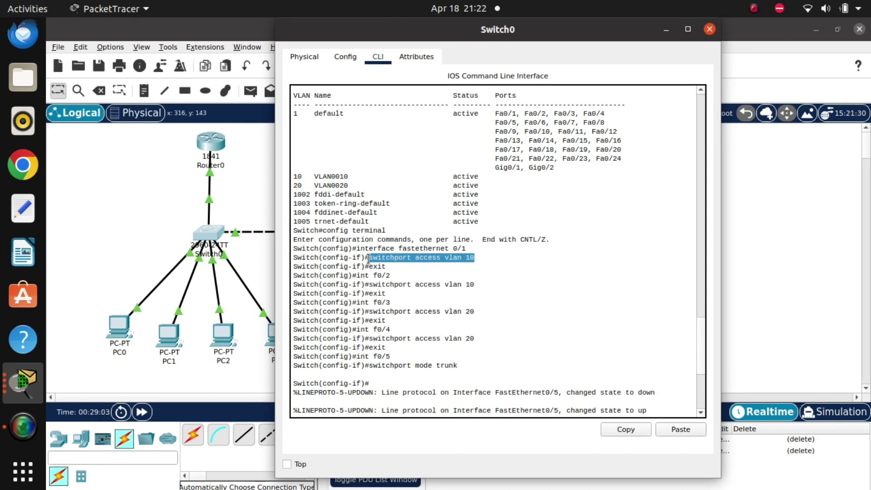
left_click(478, 278)
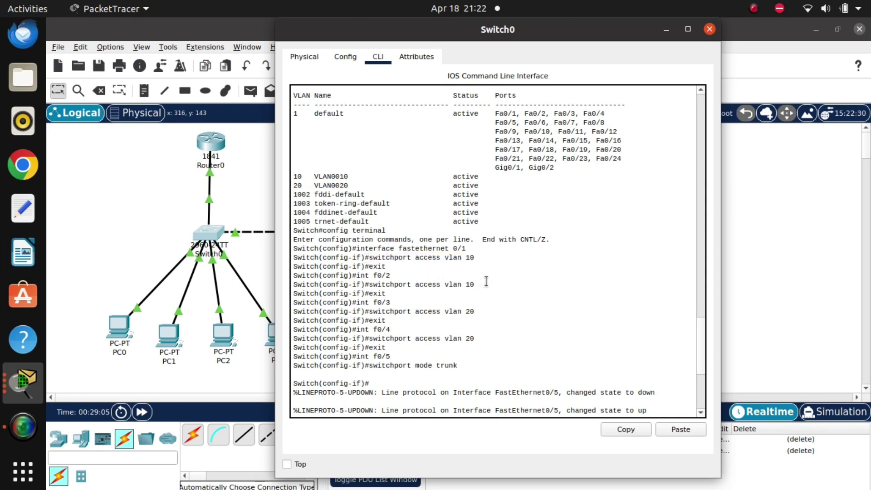
left_click_drag(475, 284, 366, 284)
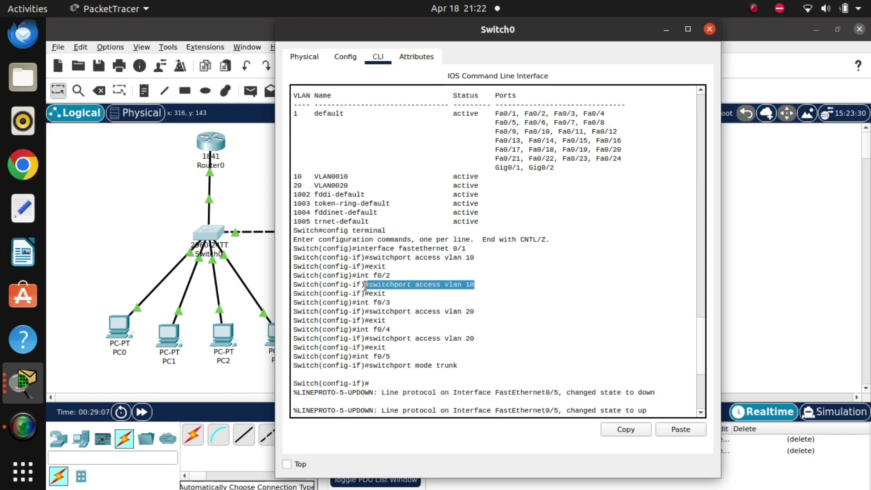
left_click(415, 302)
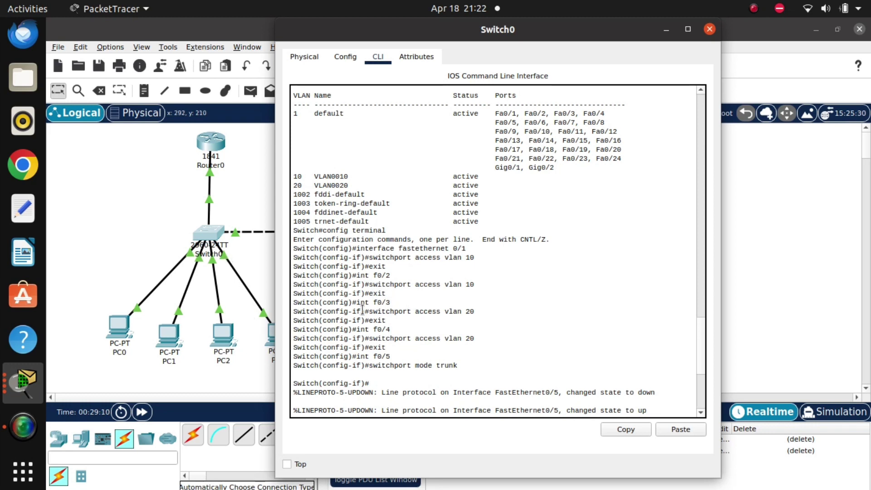
left_click_drag(470, 311, 378, 305)
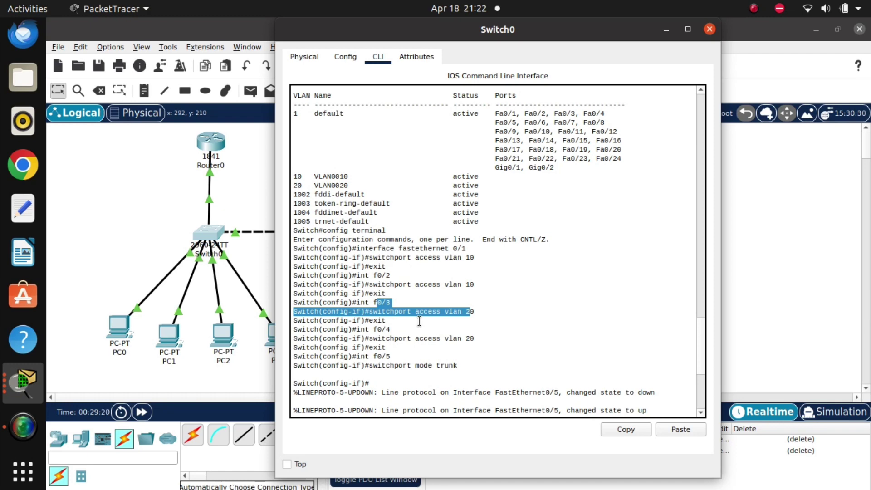
left_click(666, 30)
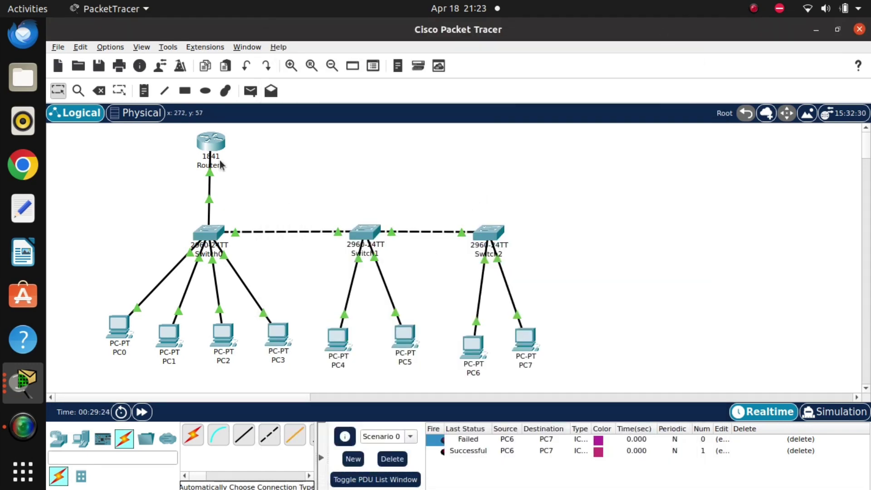
Examine the three switches, Router0 and the port labels on the links joining Switch0, Switch1 and Switch2
left_click_drag(198, 221, 501, 255)
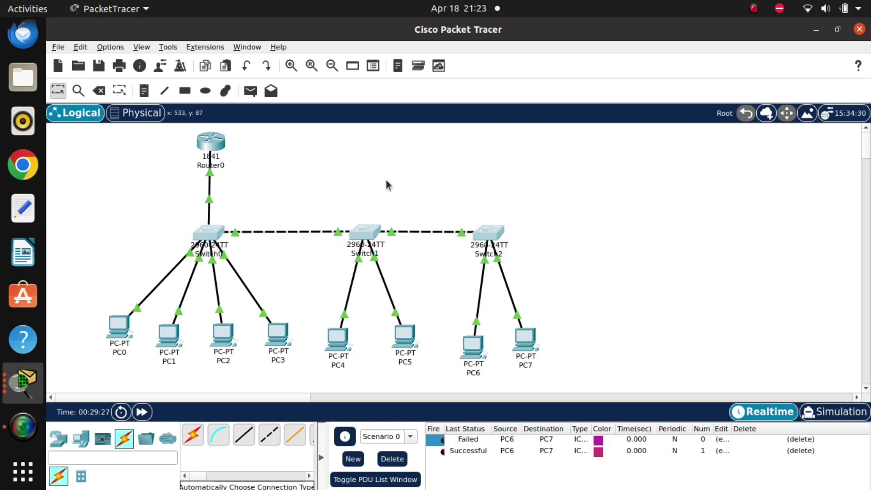
left_click(386, 180)
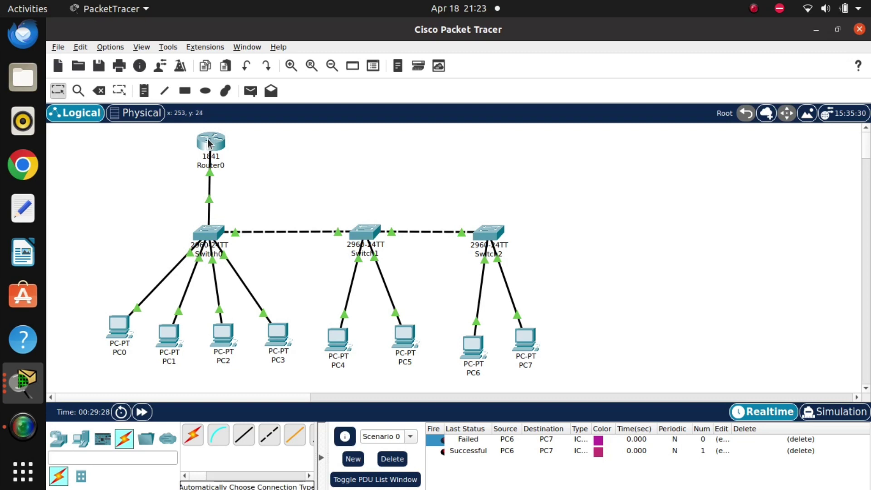
mouse_move(209, 143)
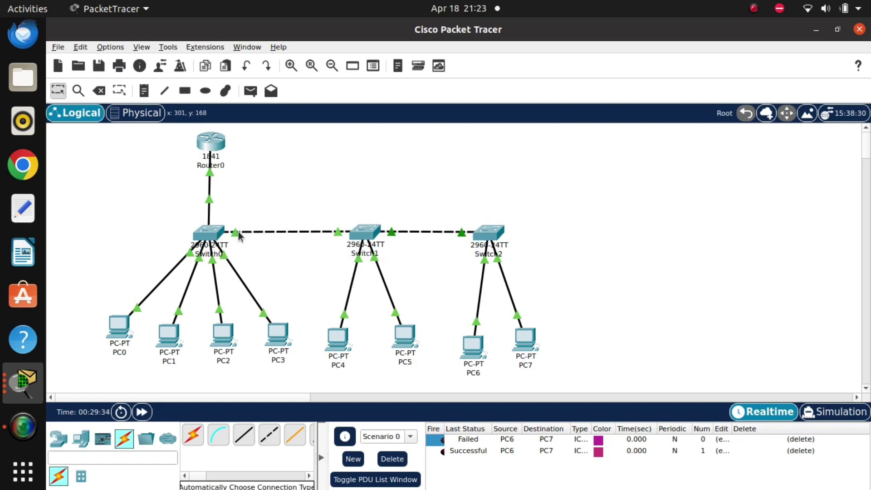
mouse_move(238, 232)
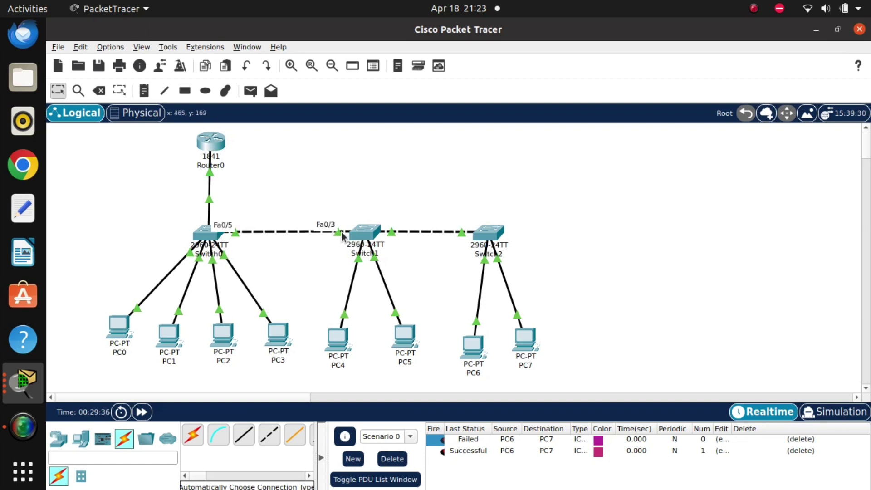
mouse_move(393, 235)
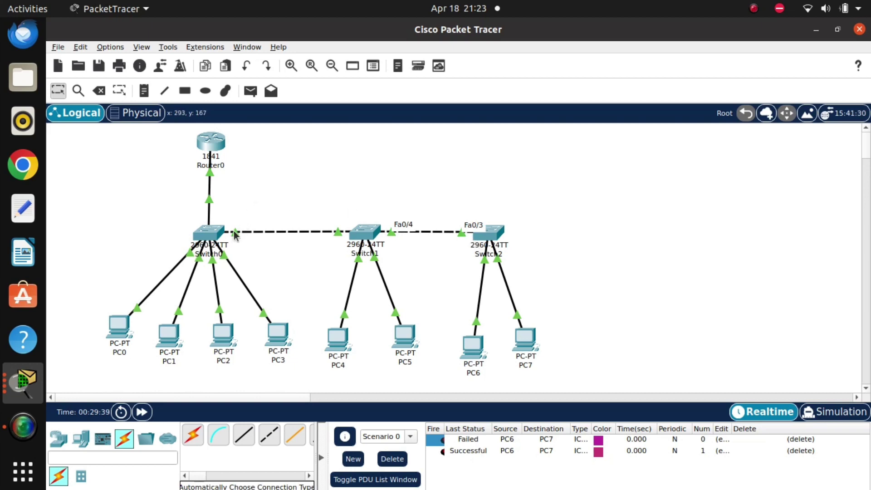
Review the access VLAN of port 0/4 and the trunk mode of port 0/5 in Switch0's command-line history, and put the window away
left_click(206, 233)
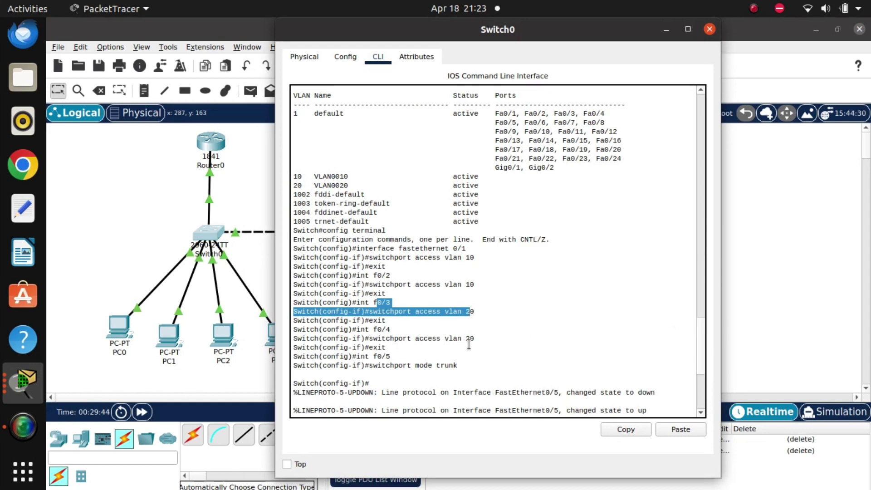
mouse_move(475, 341)
left_mouse_down()
mouse_move(398, 339)
mouse_move(477, 341)
left_mouse_up()
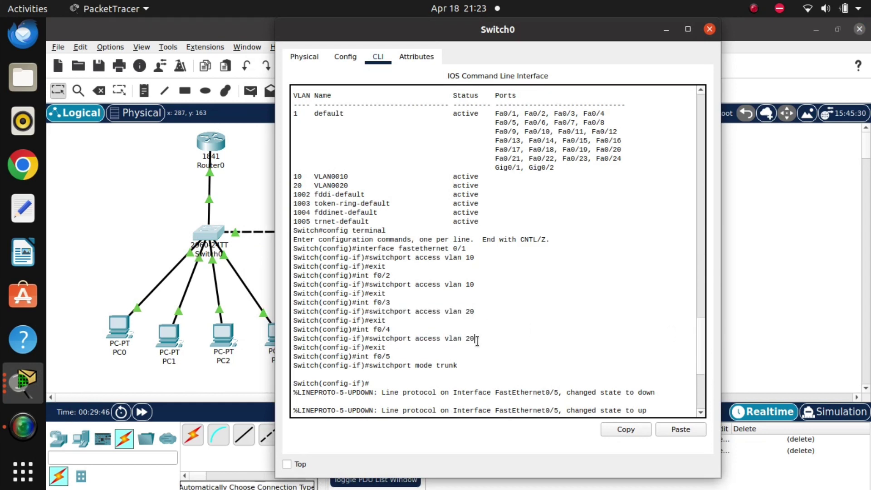
left_click_drag(392, 356, 364, 357)
left_click_drag(463, 367, 373, 368)
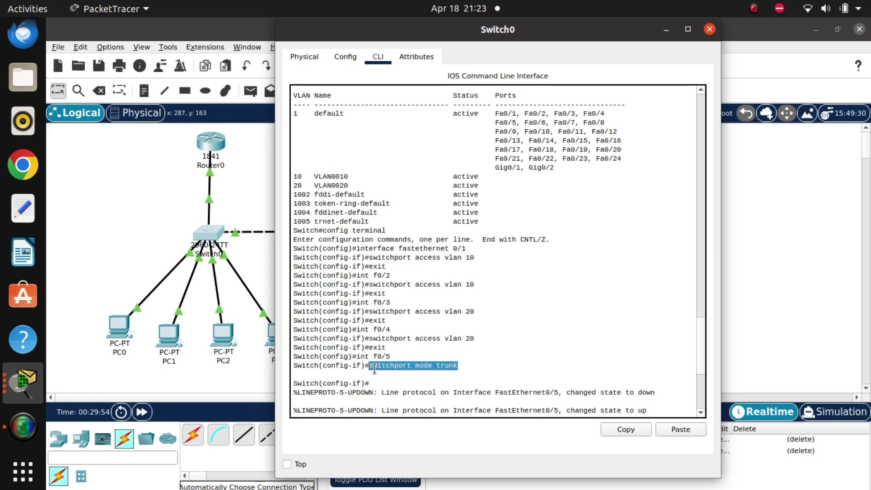
left_click(666, 30)
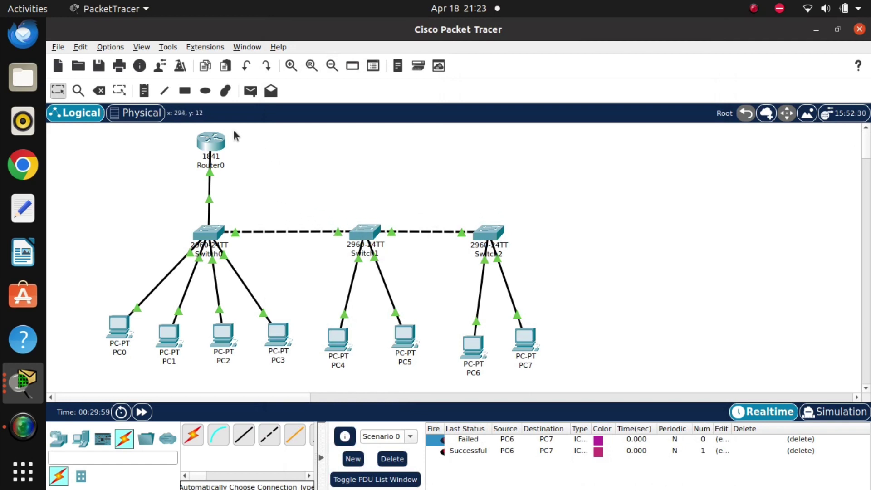
Examine the link between Router0 and Switch0, and review the f0/0 and f0/0.10 interface commands in Router0's command-line history
left_click_drag(184, 198, 225, 211)
mouse_move(209, 202)
left_click(210, 144)
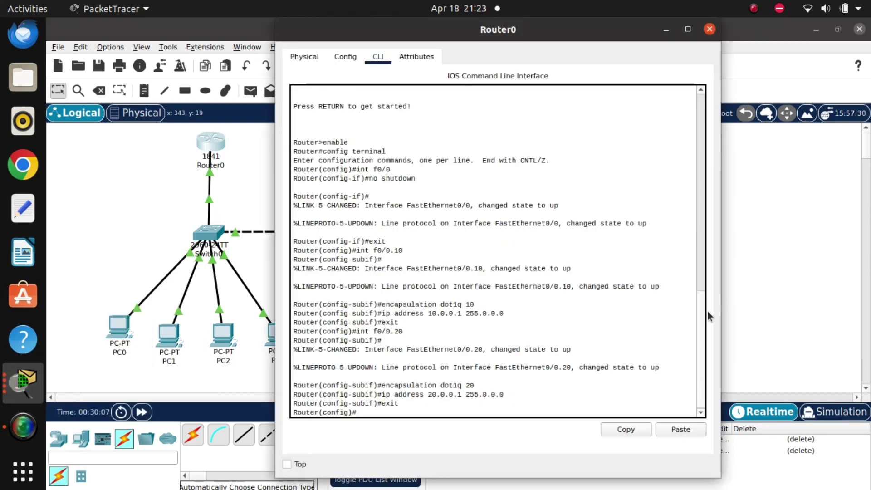
left_click_drag(699, 315, 702, 288)
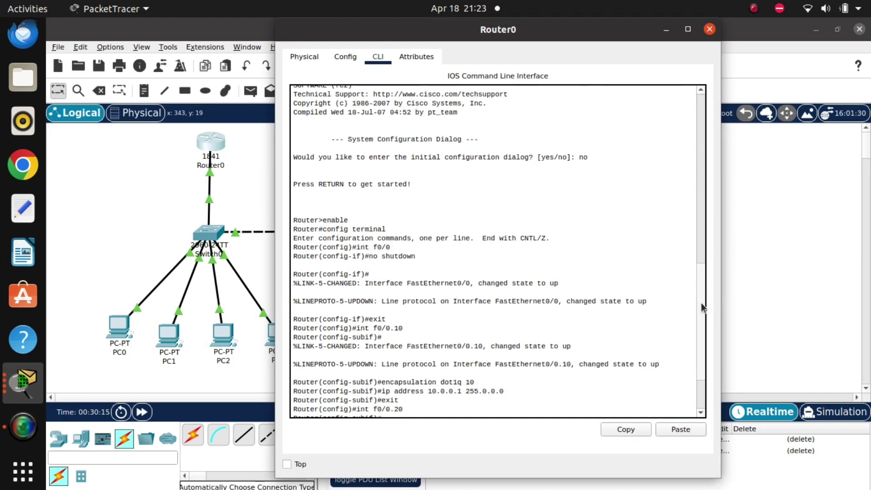
left_click_drag(702, 303, 702, 334)
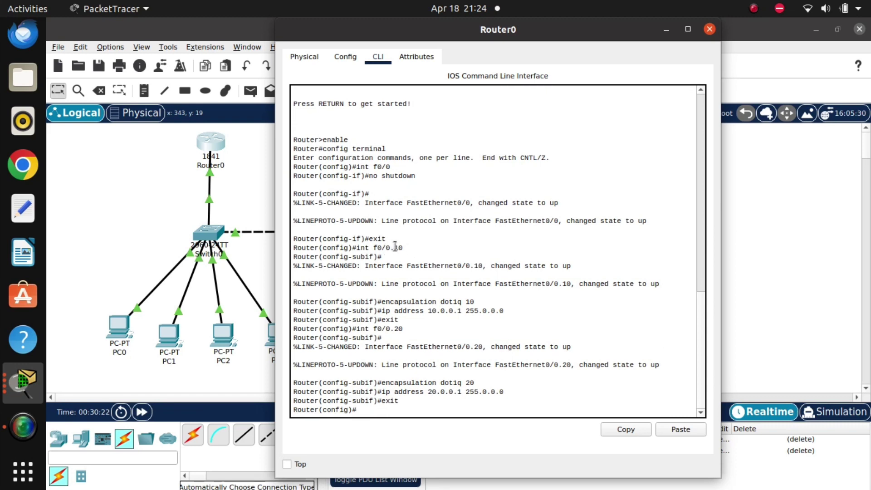
left_click_drag(403, 247, 369, 247)
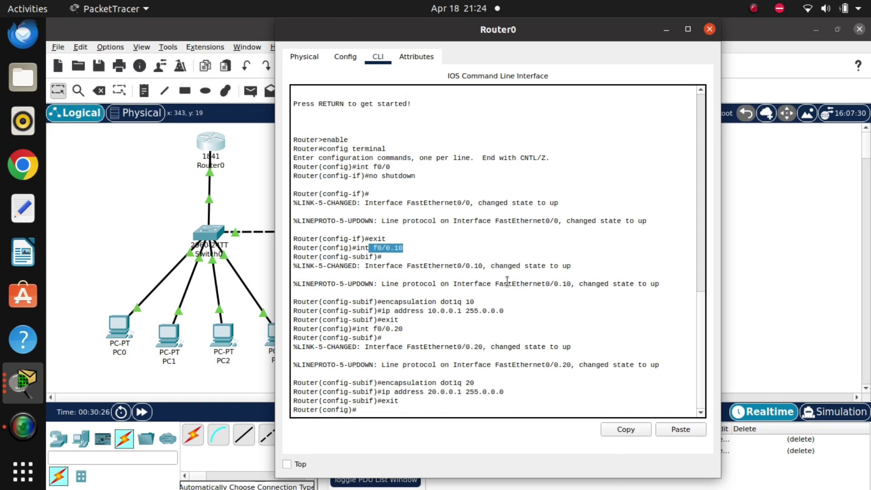
left_click(489, 277)
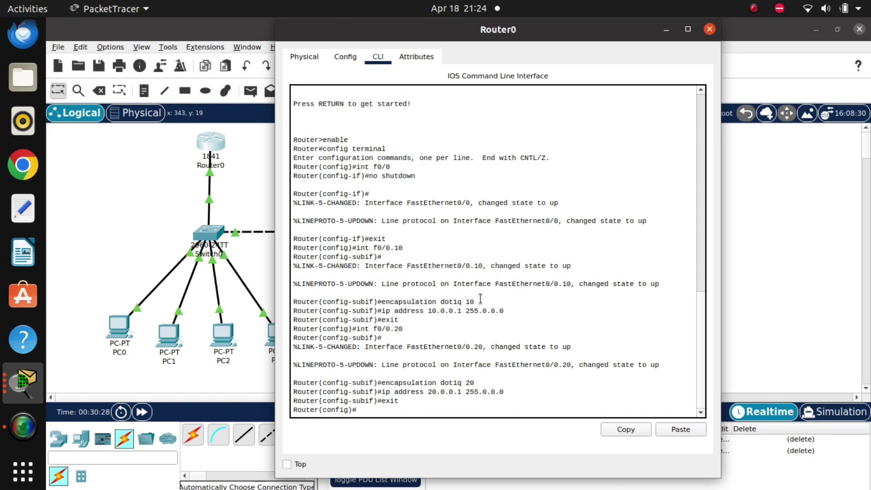
Review the dot1q encapsulation and IP address commands of subinterface f0/0.10 in Router0's command-line history
left_click_drag(480, 299, 382, 300)
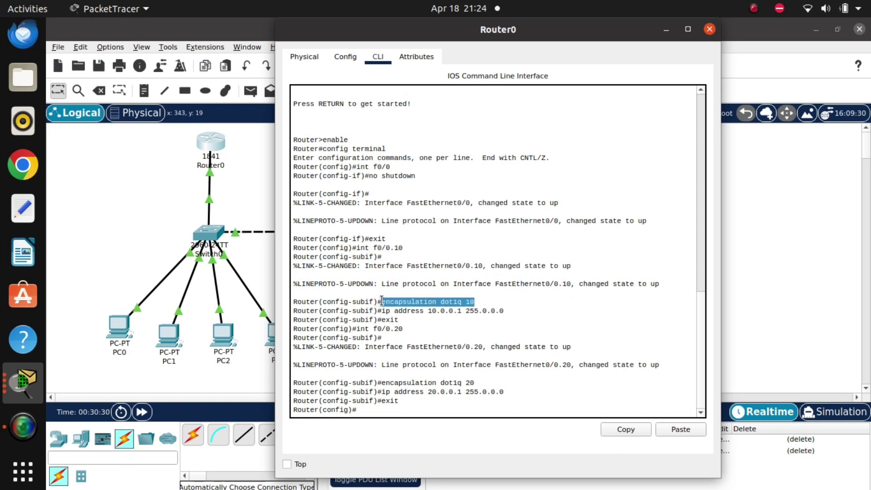
left_click_drag(486, 294, 472, 301)
double_click(475, 301)
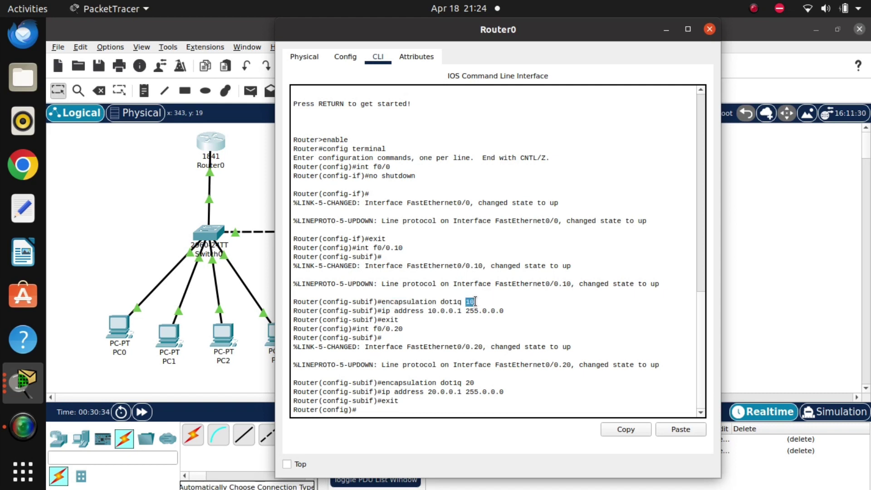
left_click_drag(508, 310, 383, 312)
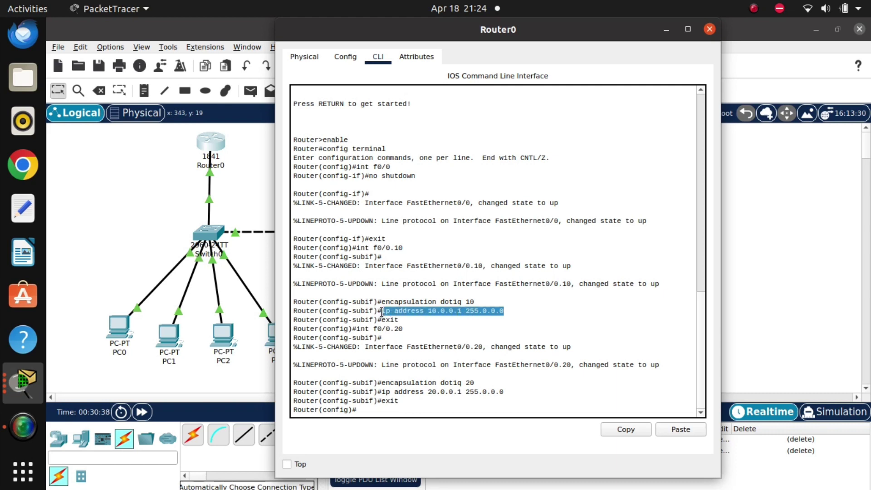
left_click(384, 312)
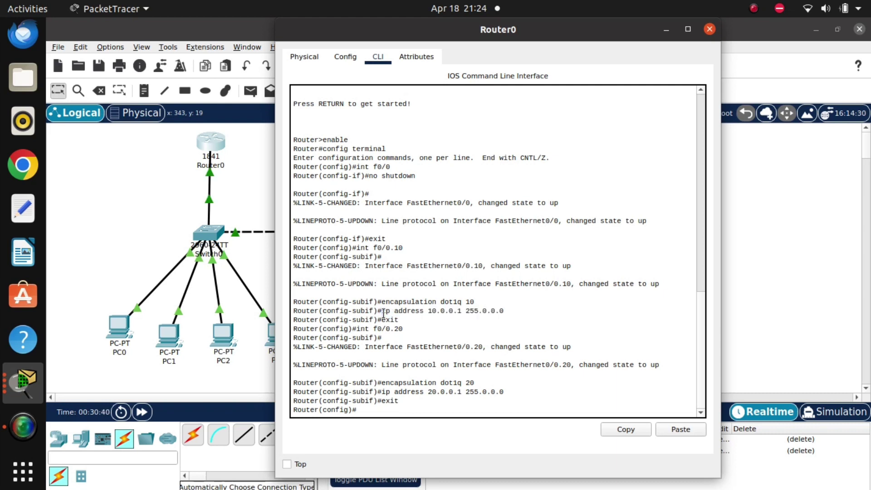
left_click_drag(461, 310, 431, 312)
Check the default gateway in PC0's IP configuration against Router0's f0/0.10 address, and close the PC0 window
left_click(121, 327)
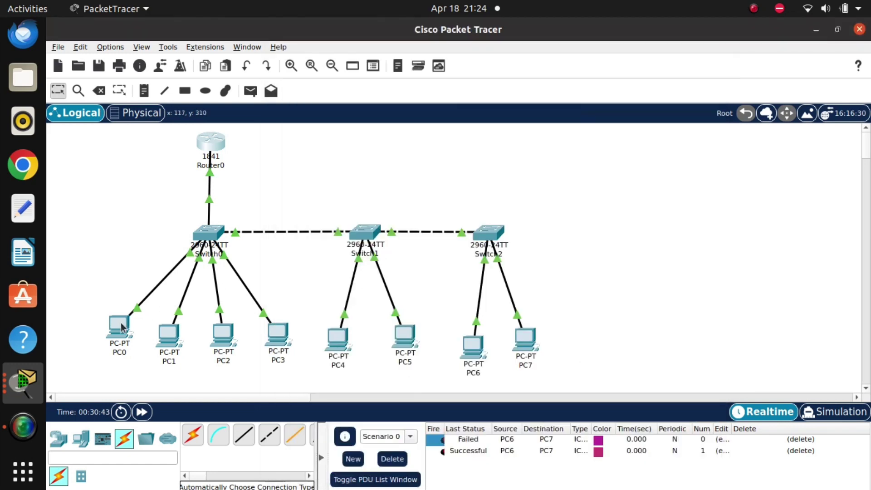
left_click(121, 326)
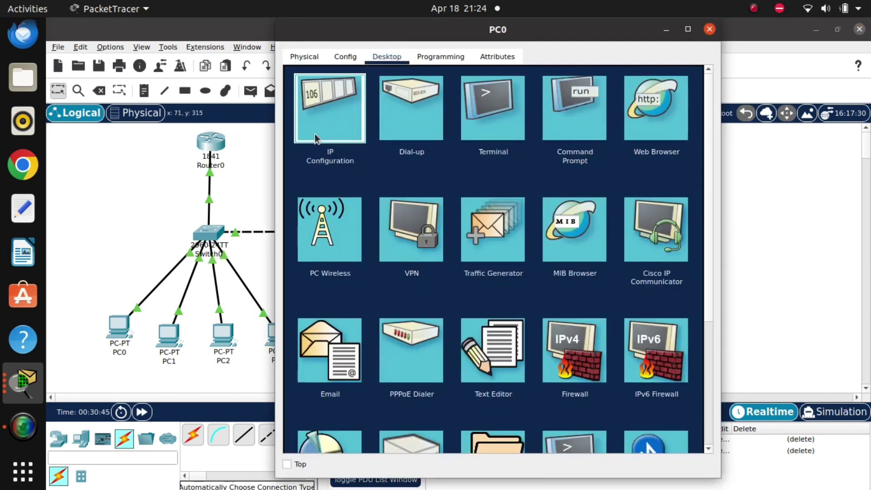
left_click(315, 134)
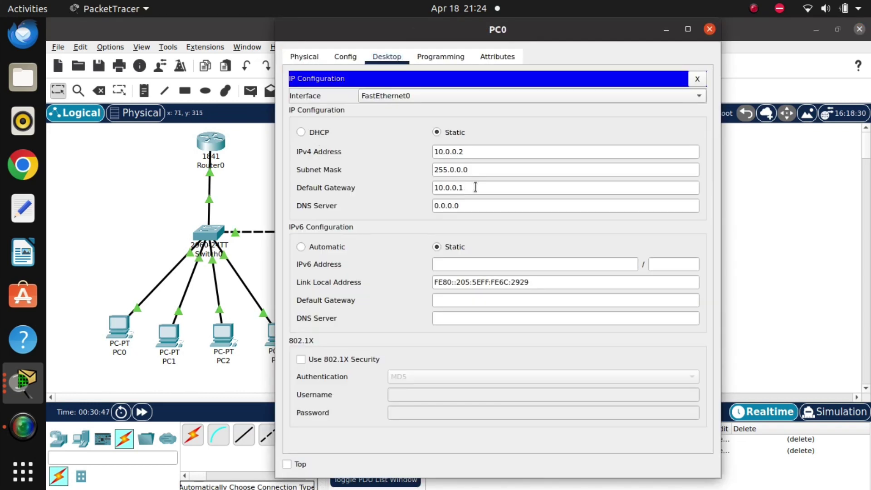
left_click_drag(475, 187, 430, 185)
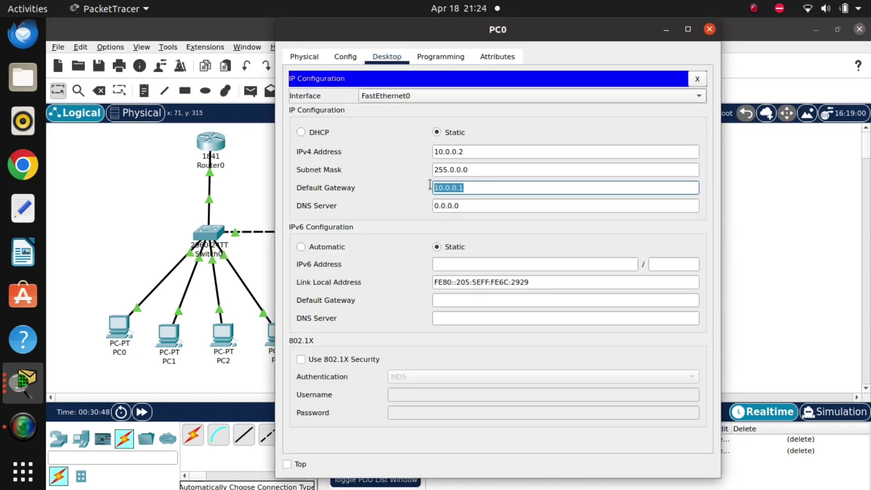
left_click(711, 28)
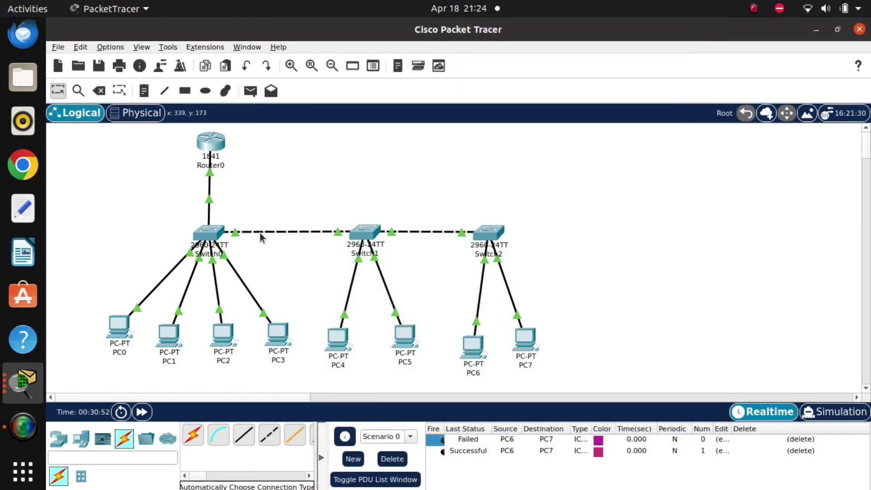
Review the IP address command of subinterface f0/0.20 in Router0's command-line history, and close the Router0 window
left_click(219, 146)
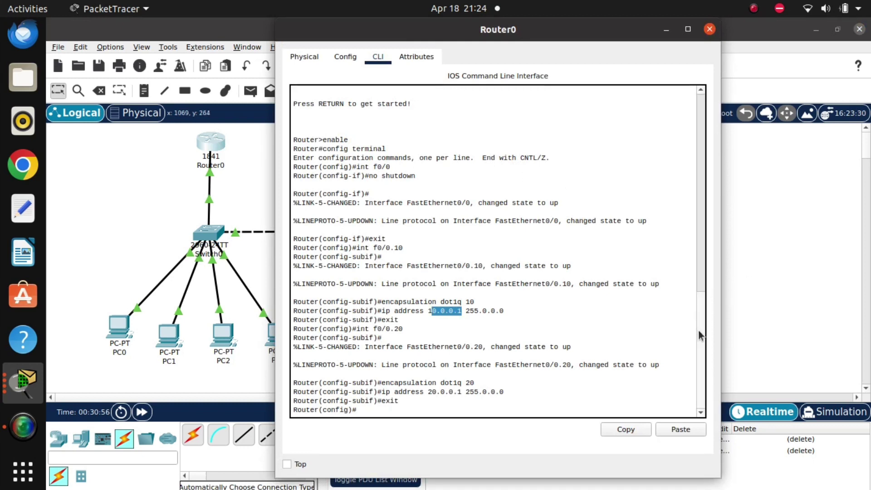
left_click_drag(505, 393, 427, 393)
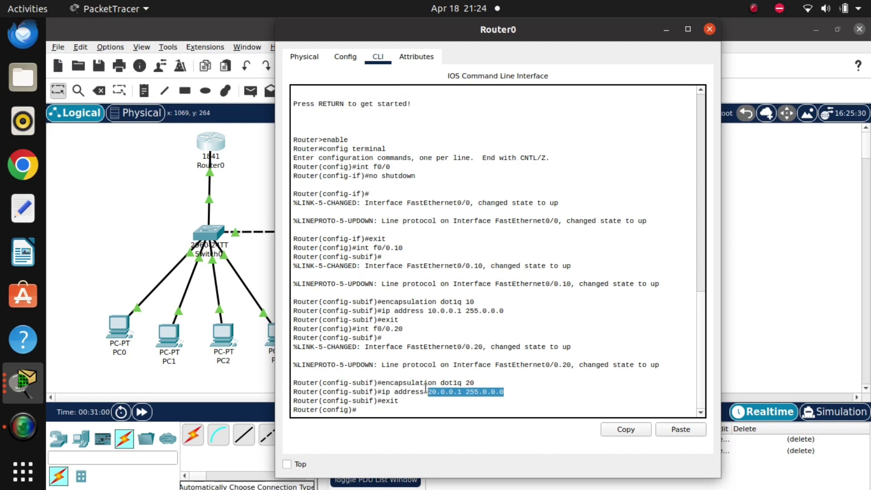
left_click(441, 407)
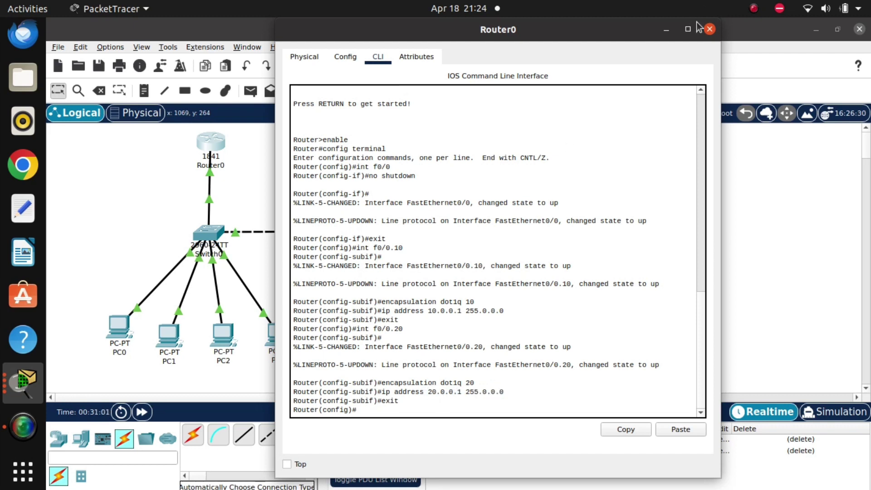
left_click(710, 29)
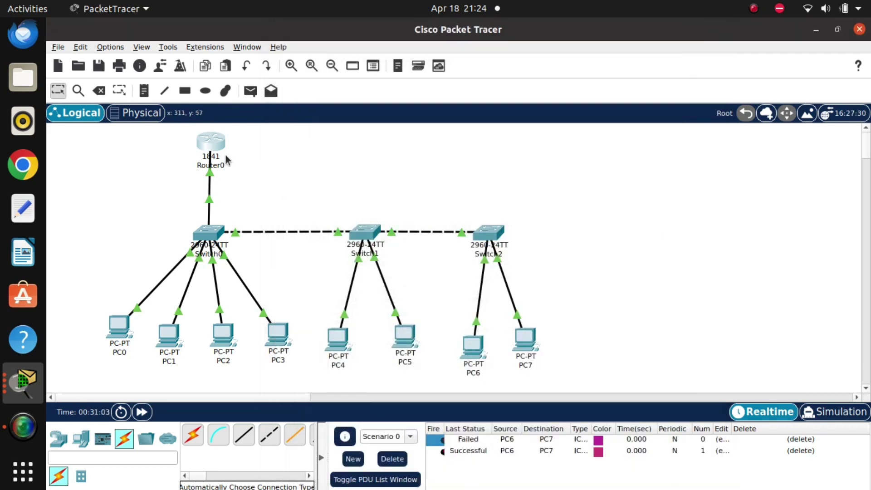